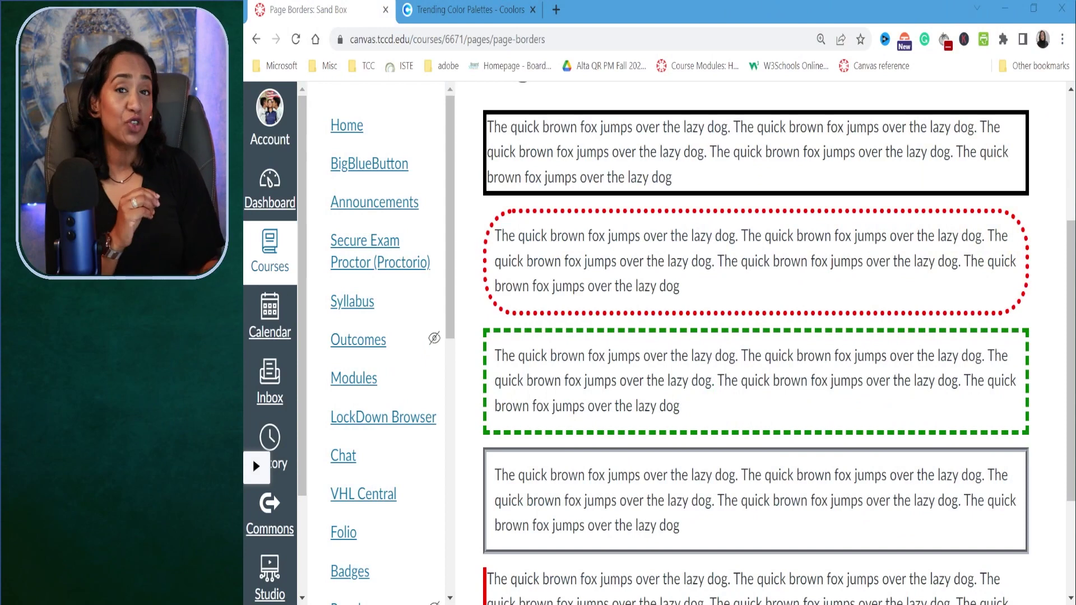
- Scroll through the finished Page Borders example page to review its styled border boxes
{"action": "scroll", "coordinate": [755, 337], "scroll_direction": "up", "scroll_amount": 3}
{"action": "scroll", "coordinate": [756, 336], "scroll_direction": "down", "scroll_amount": 2}
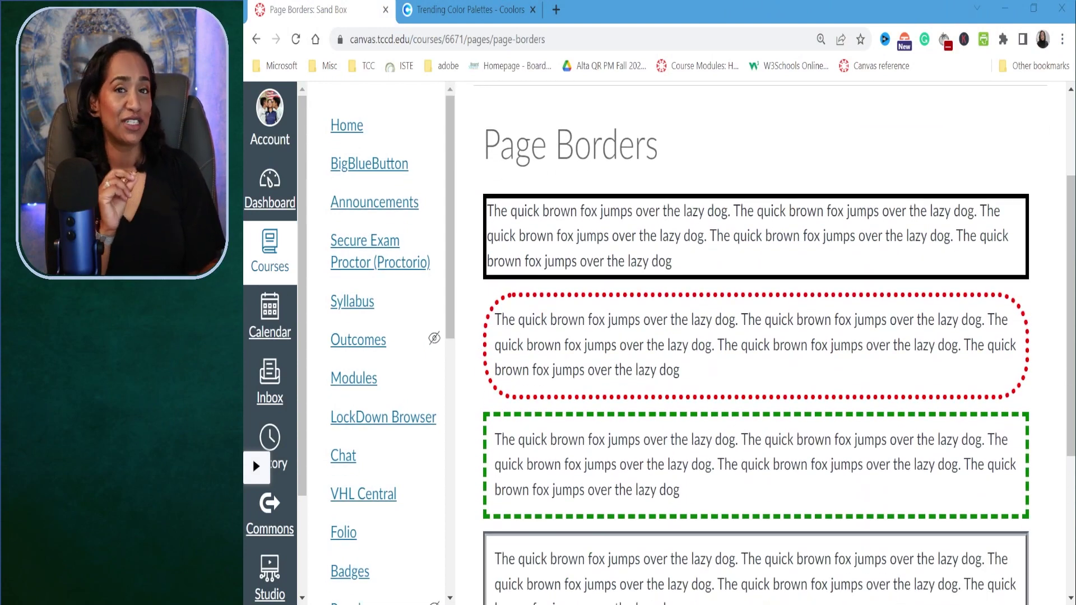
{"action": "scroll", "coordinate": [756, 336], "scroll_direction": "down", "scroll_amount": 1}
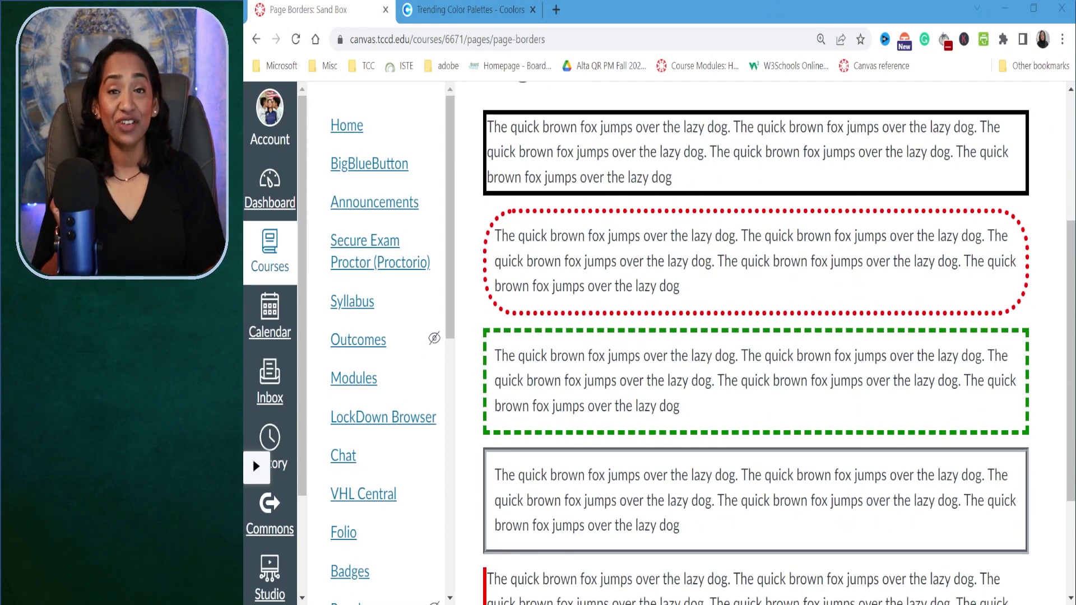
{"action": "scroll", "coordinate": [755, 336], "scroll_direction": "down", "scroll_amount": 1}
{"action": "scroll", "coordinate": [756, 336], "scroll_direction": "down", "scroll_amount": 1}
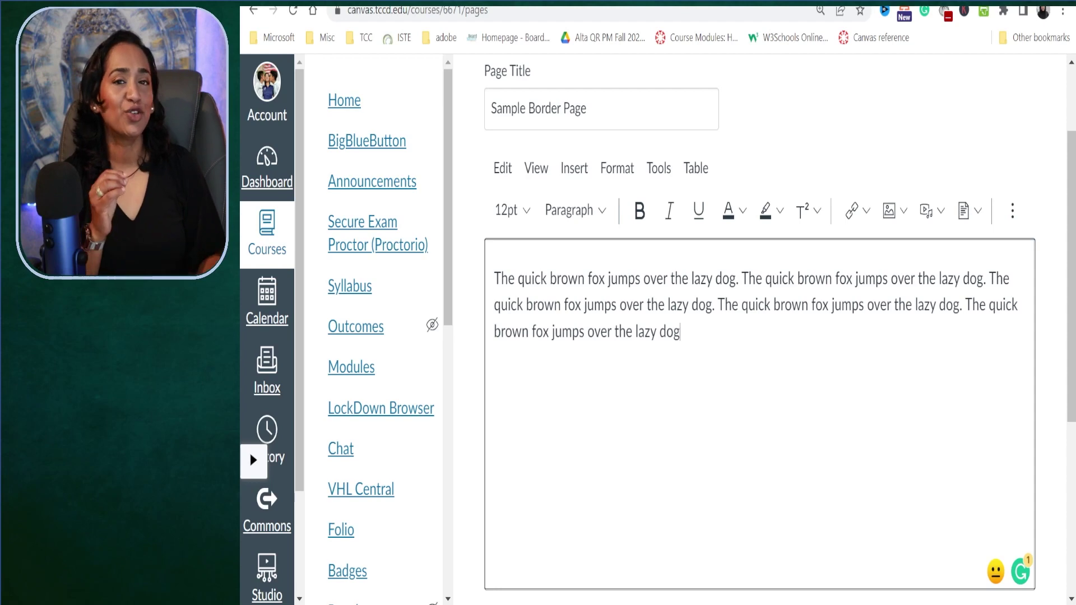
- Show the fox paragraph's HTML source, zoomed in, and inspect its opening and closing <p> tags
{"action": "scroll", "coordinate": [760, 336], "scroll_direction": "down", "scroll_amount": 2}
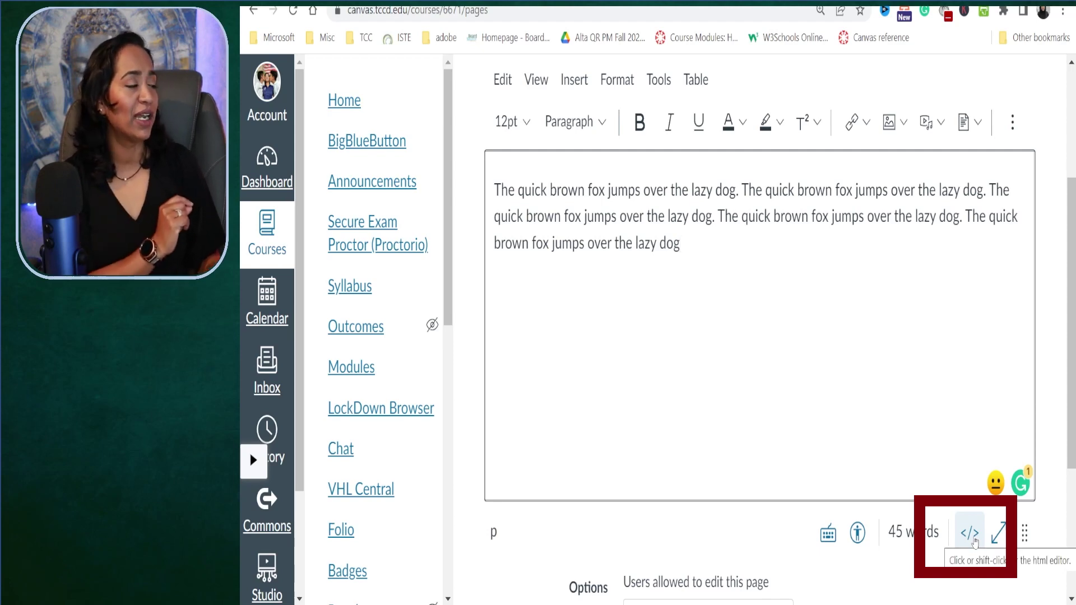
{"action": "left_click", "coordinate": [971, 534]}
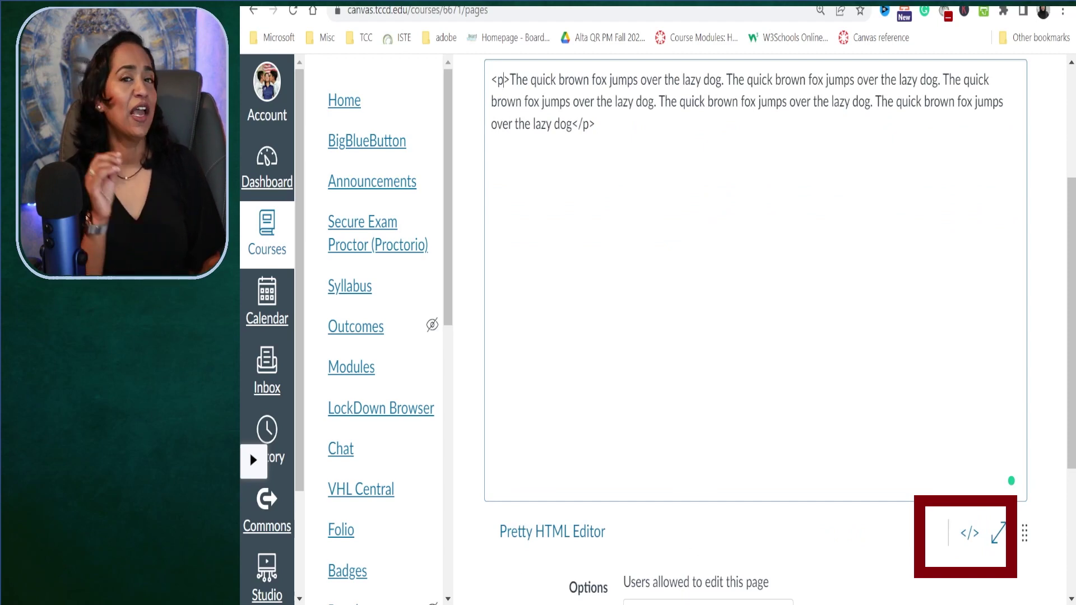
{"action": "scroll", "coordinate": [700, 328], "scroll_direction": "up", "scroll_amount": 3}
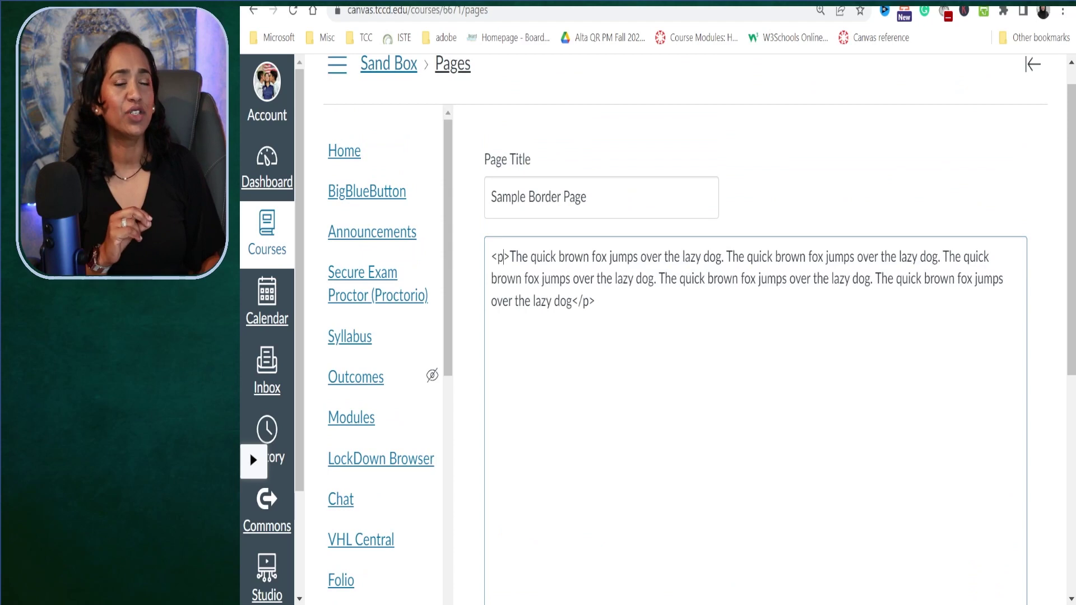
{"action": "key", "text": "ctrl+plus"}
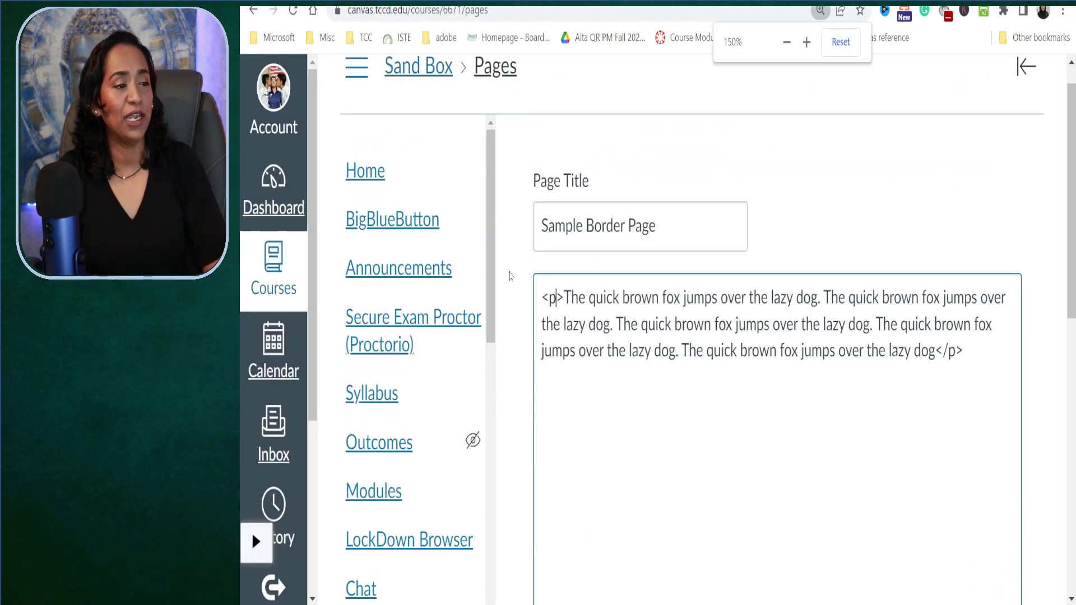
{"action": "key", "text": "Right"}
{"action": "key", "text": "shift+Left"}
{"action": "key", "text": "shift+Left"}
{"action": "key", "text": "shift+Left"}
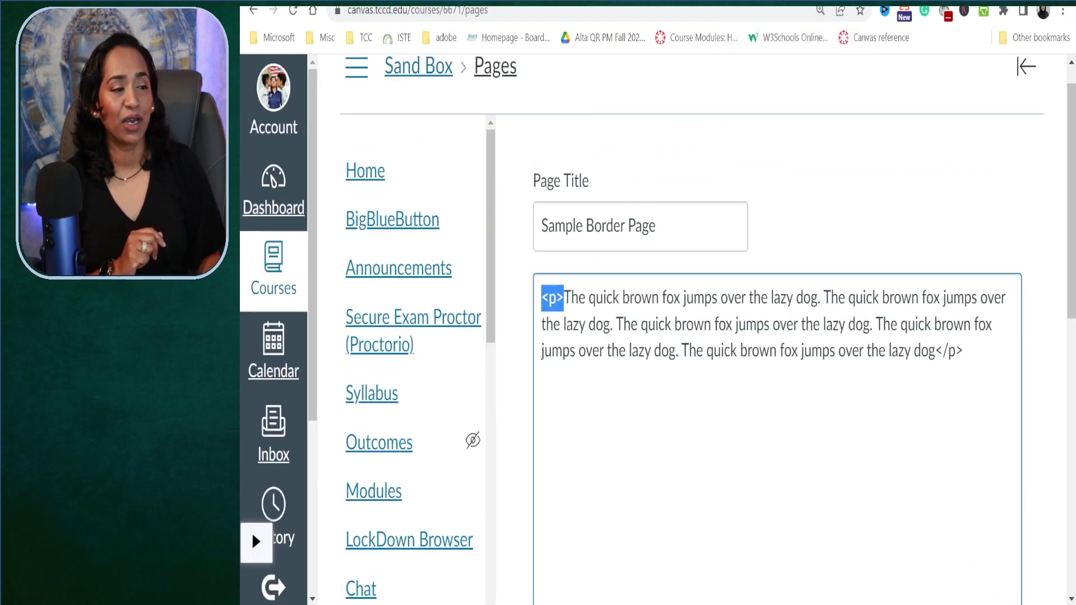
{"action": "left_click", "coordinate": [948, 351]}
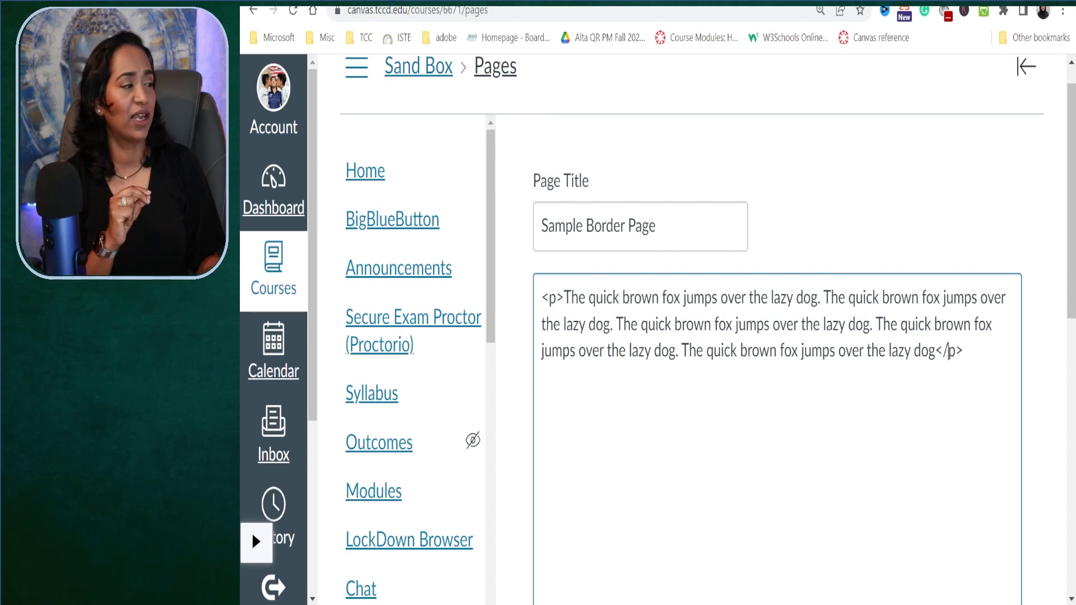
{"action": "key", "text": "shift+Left"}
{"action": "key", "text": "shift+Left"}
{"action": "key", "text": "shift+Left"}
{"action": "key", "text": "shift+Left"}
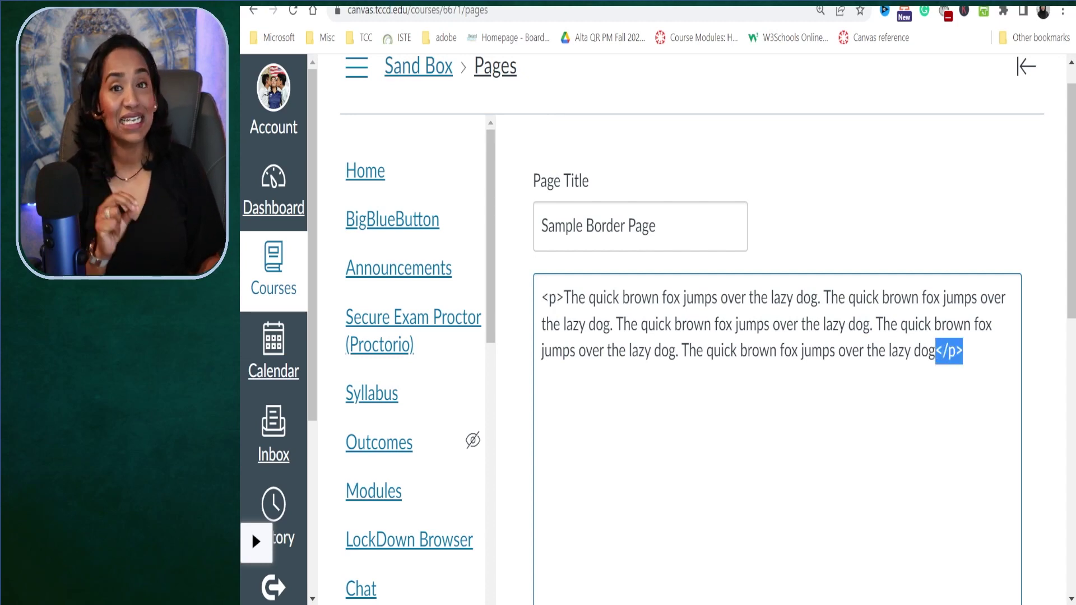
{"action": "left_click", "coordinate": [644, 351]}
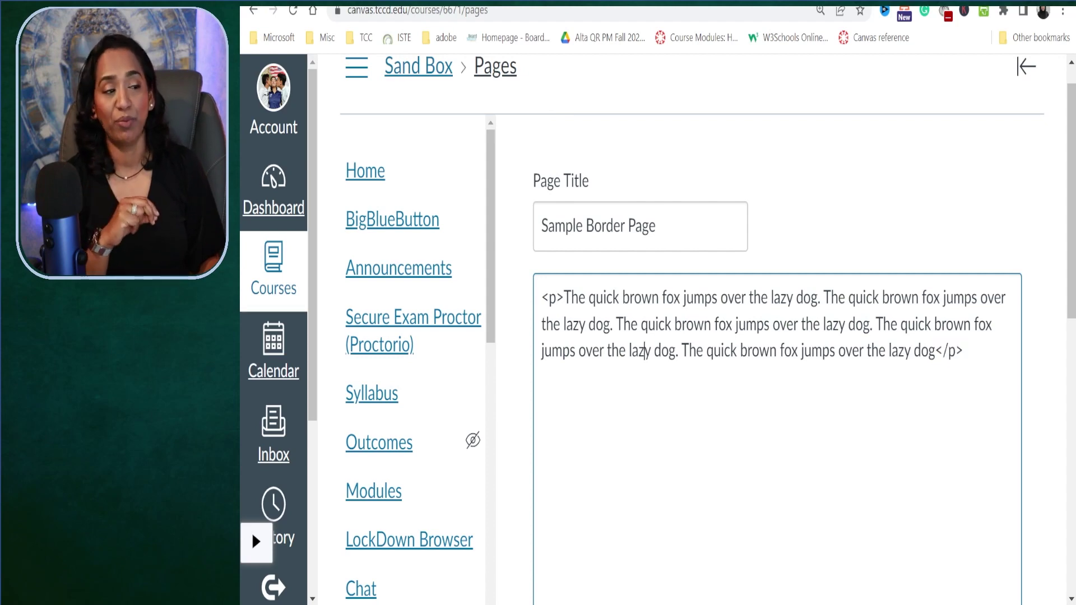
- Paste style="border: 5px solid black;" into the opening <p> tag and restore normal zoom
{"action": "left_click", "coordinate": [557, 297]}
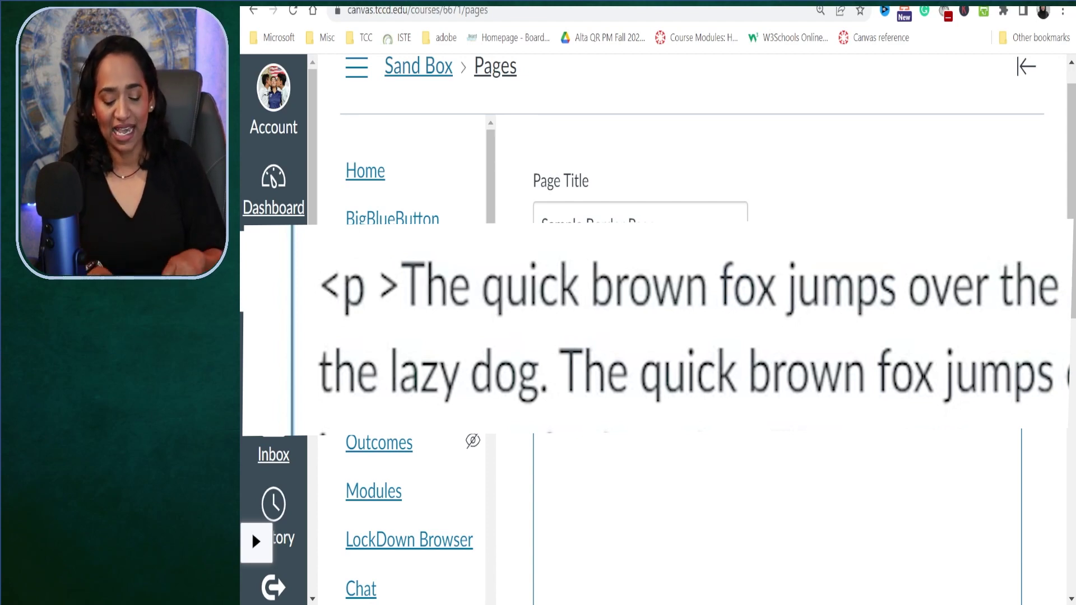
{"action": "type", "text": "style=\"border: 5px solid black;\""}
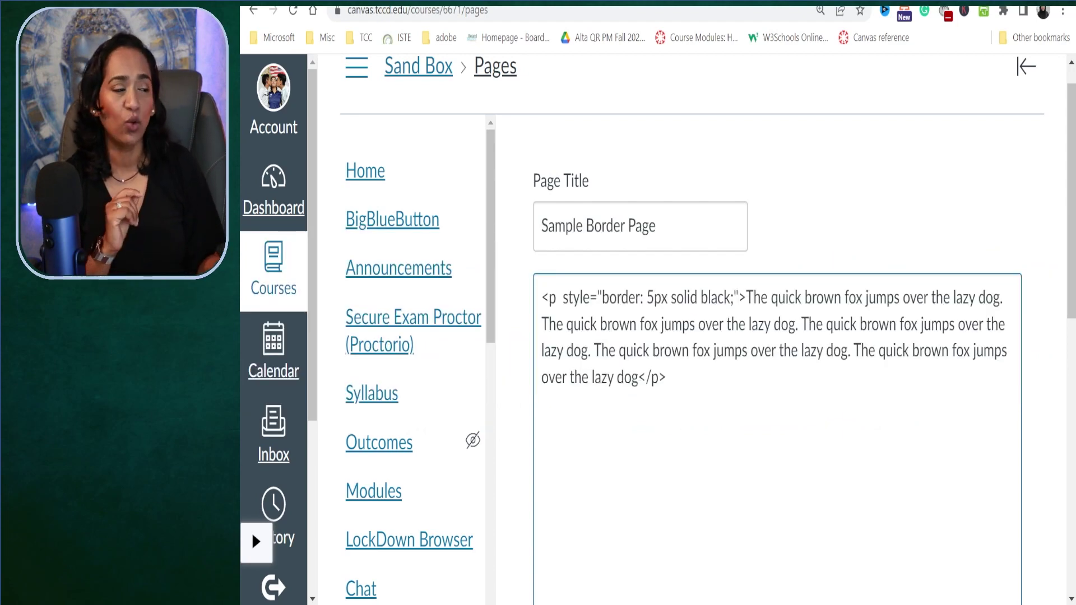
{"action": "key", "text": "ctrl+minus"}
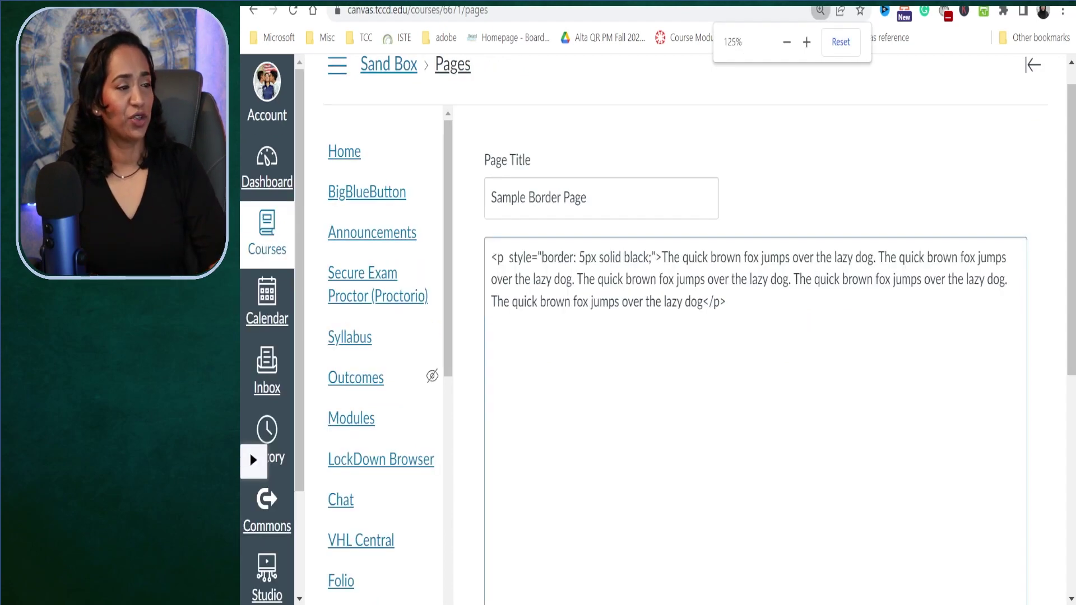
{"action": "key", "text": "ctrl+minus"}
{"action": "scroll", "coordinate": [694, 330], "scroll_direction": "down", "scroll_amount": 3}
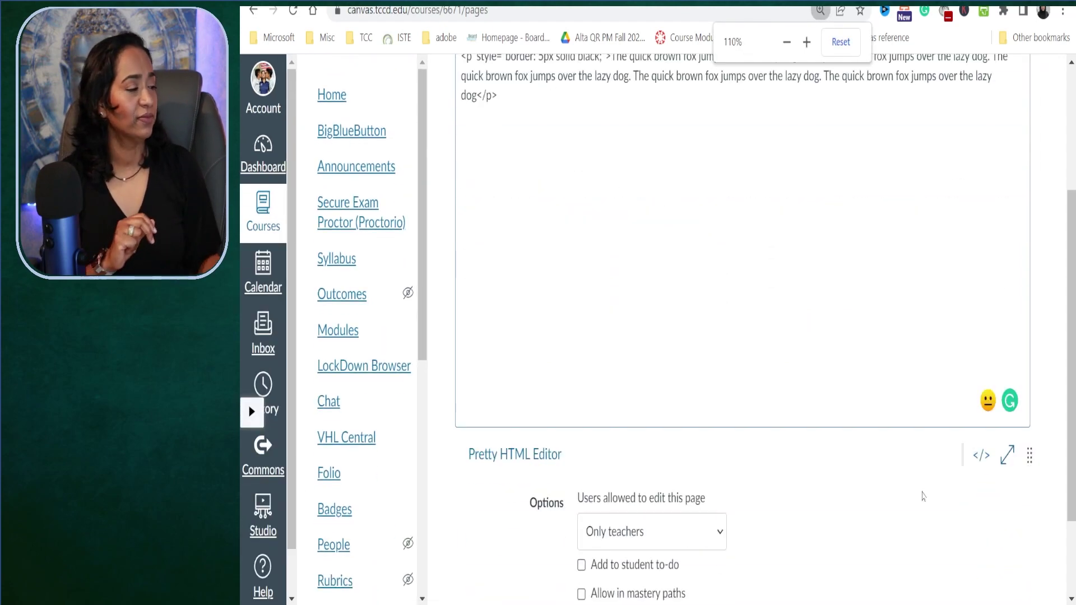
- Preview the paragraph inside its black border, then switch to the PowerPoint border-syntax slide
{"action": "left_click", "coordinate": [982, 456]}
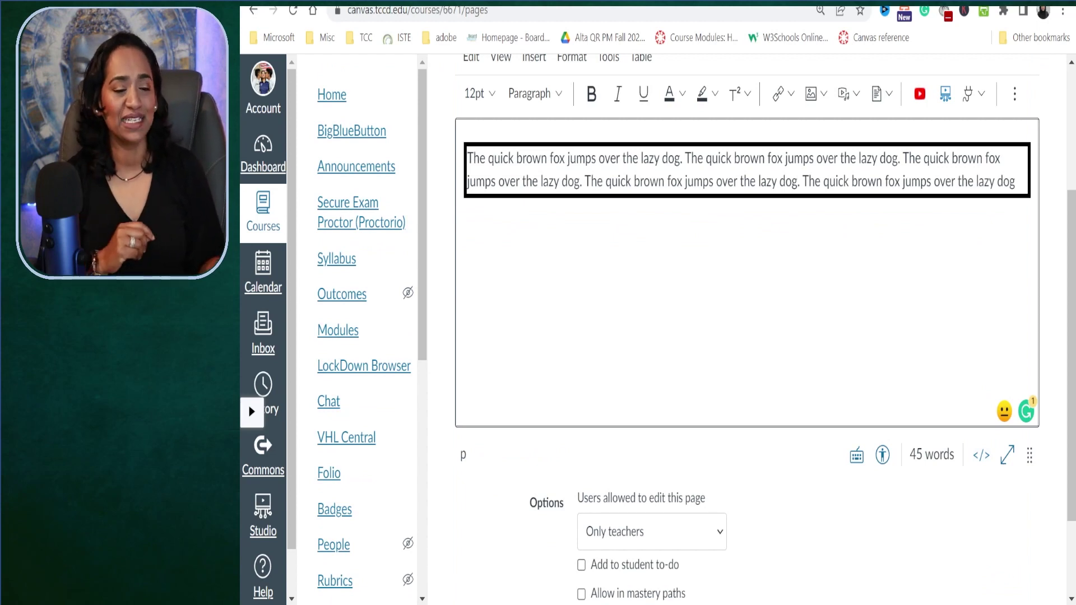
{"action": "key", "text": "alt+Tab"}
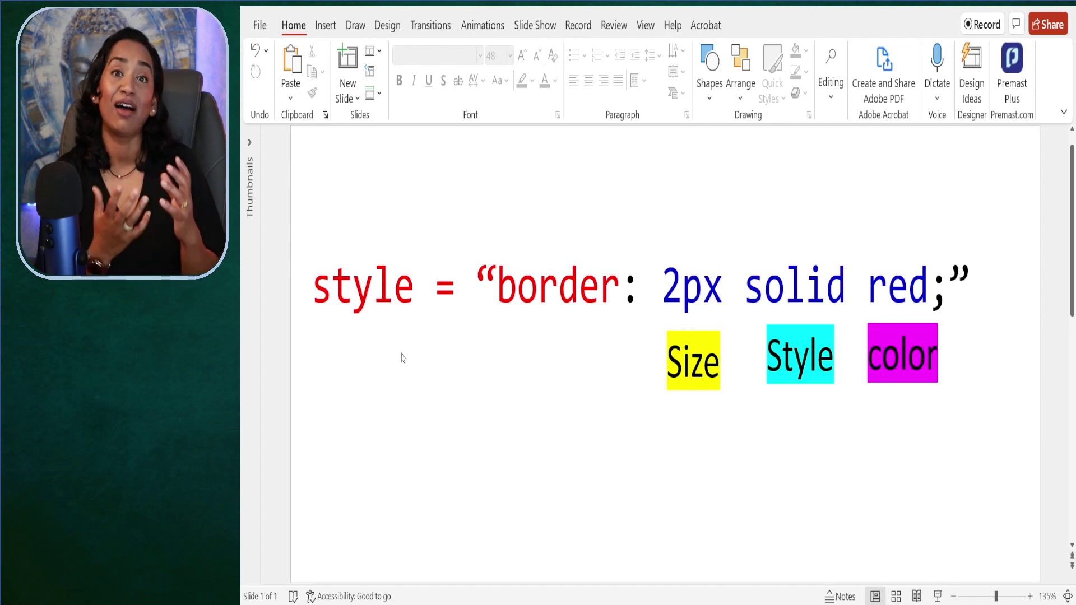
- Highlight the word 'border' in the slide's style="border: 2px solid red;" example, then deselect it
{"action": "left_click_drag", "start_coordinate": [497, 286], "coordinate": [615, 307]}
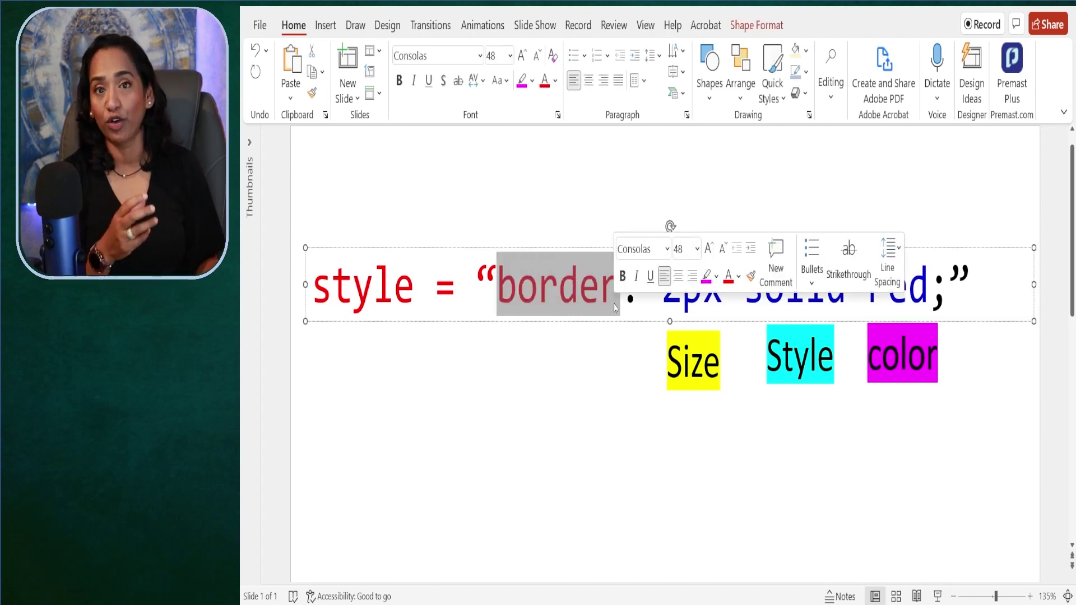
{"action": "left_click", "coordinate": [607, 402]}
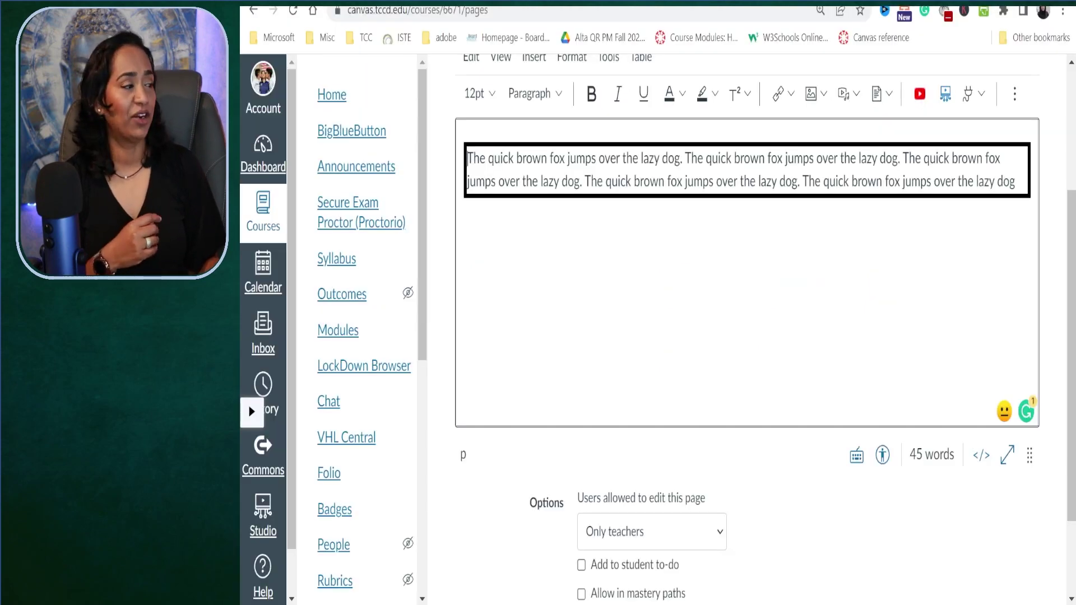
- Replace the border colour black with red in the HTML and preview the red-bordered paragraph
{"action": "left_click", "coordinate": [981, 455]}
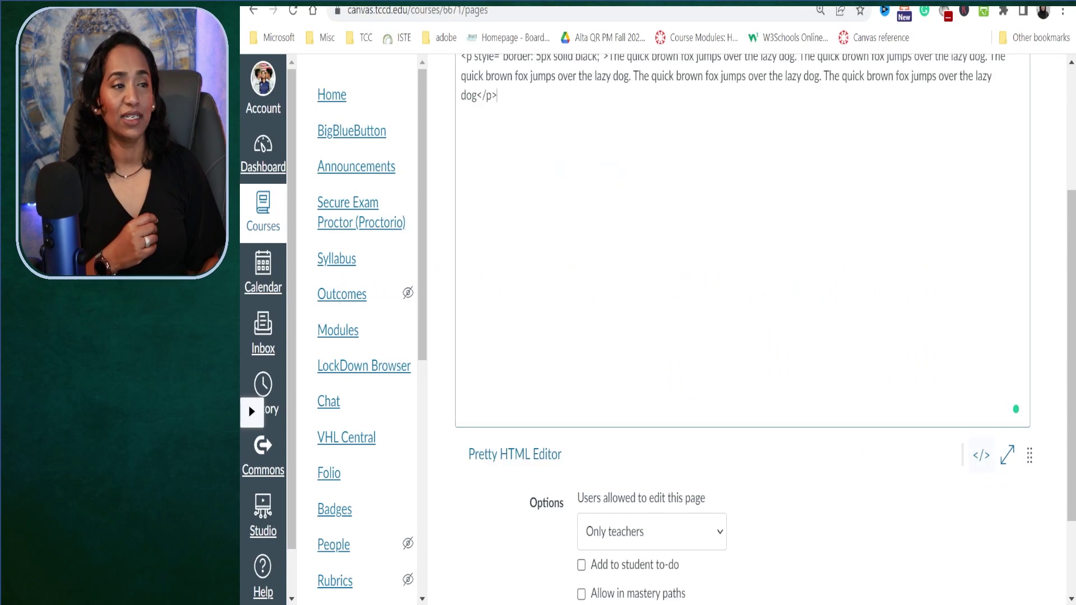
{"action": "scroll", "coordinate": [695, 330], "scroll_direction": "up", "scroll_amount": 3}
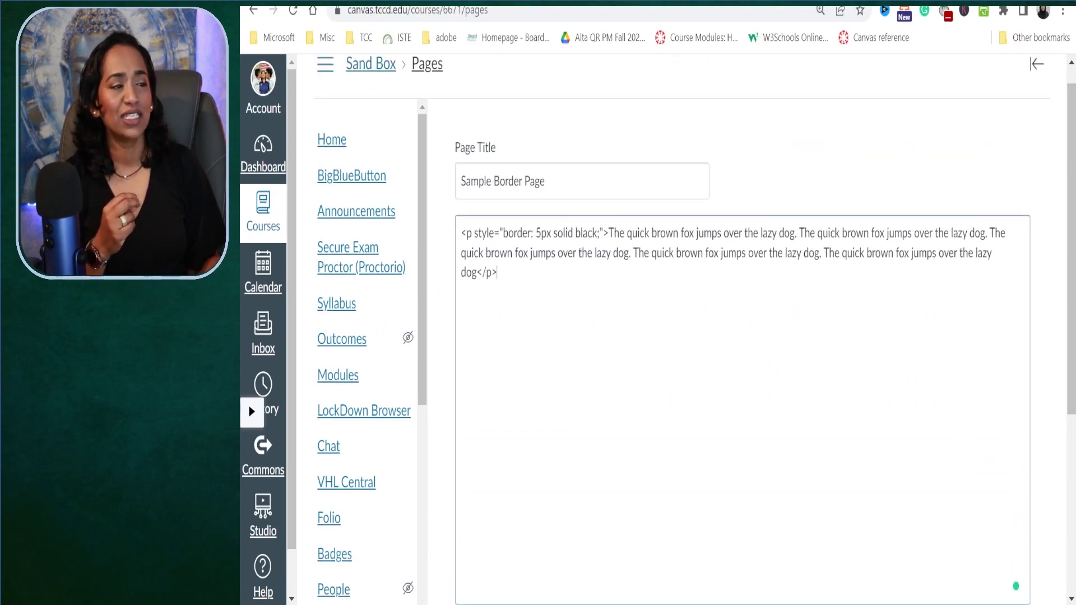
{"action": "key", "text": "shift+Left"}
{"action": "key", "text": "shift+Left"}
{"action": "key", "text": "shift+Left"}
{"action": "key", "text": "shift+Left"}
{"action": "key", "text": "shift+Left"}
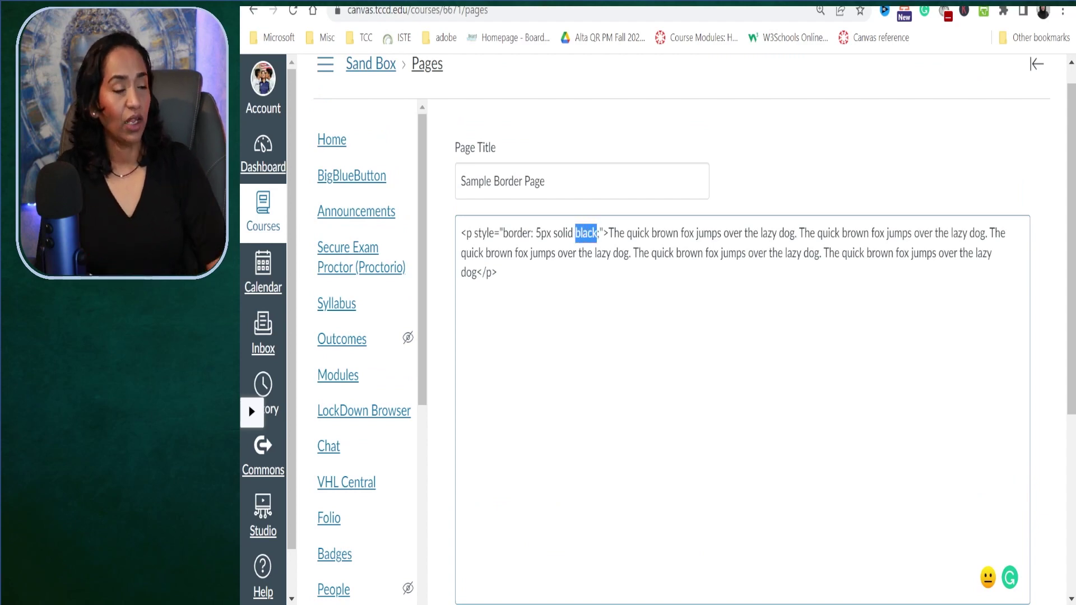
{"action": "key", "text": "ctrl+plus"}
{"action": "key", "text": "ctrl+plus"}
{"action": "left_click", "coordinate": [666, 380]}
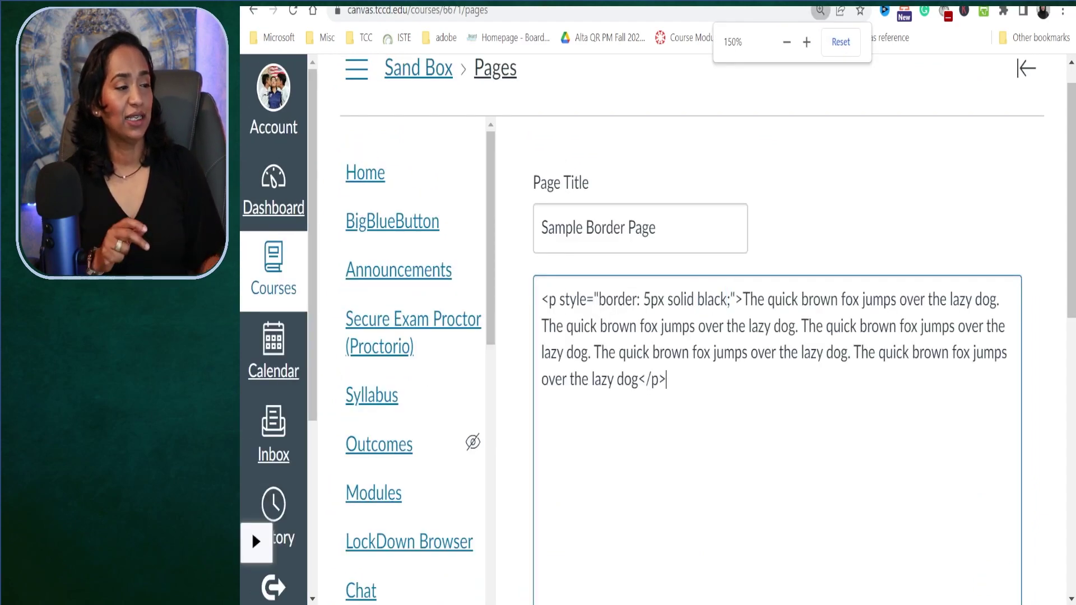
{"action": "key", "text": "shift+Left"}
{"action": "key", "text": "shift+Left"}
{"action": "key", "text": "shift+Left"}
{"action": "key", "text": "shift+Left"}
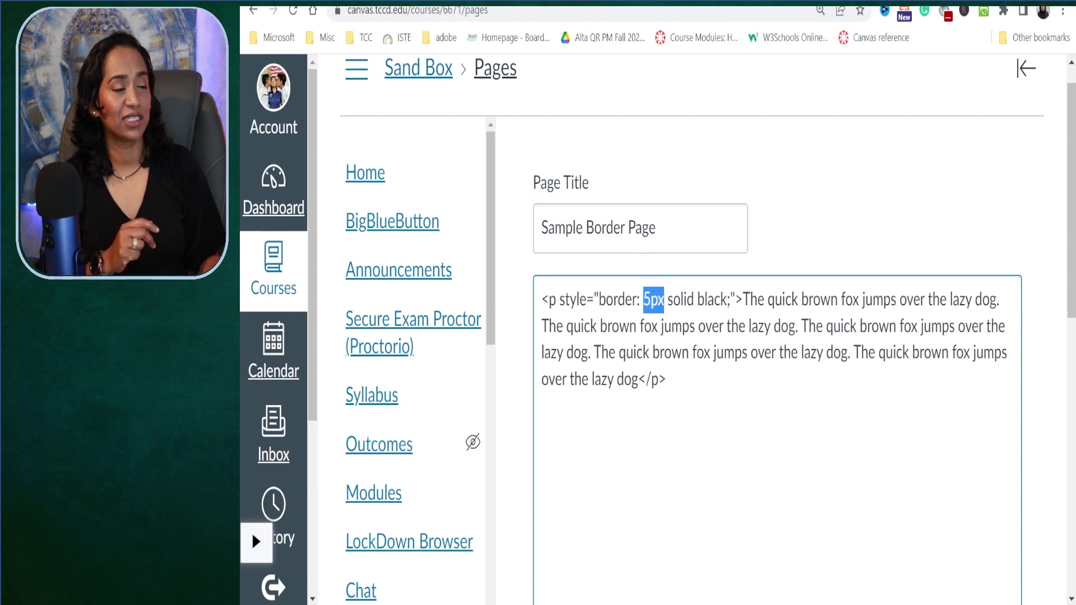
{"action": "key", "text": "Right"}
{"action": "key", "text": "Right"}
{"action": "key", "text": "Right"}
{"action": "key", "text": "Right"}
{"action": "key", "text": "Right"}
{"action": "key", "text": "Right"}
{"action": "key", "text": "Right"}
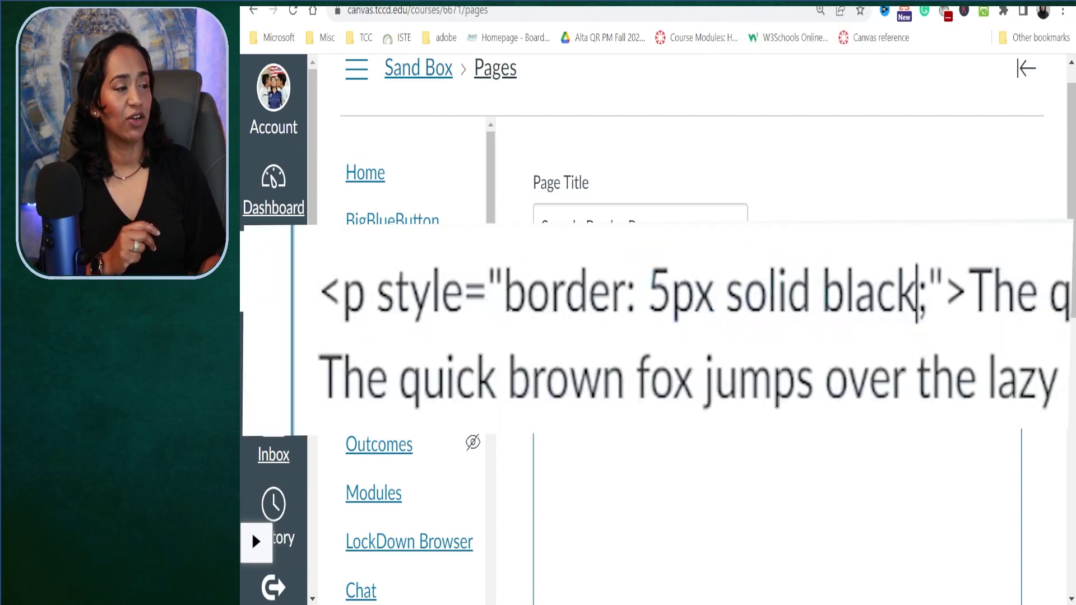
{"action": "key", "text": "BackSpace"}
{"action": "key", "text": "BackSpace"}
{"action": "key", "text": "BackSpace"}
{"action": "key", "text": "BackSpace"}
{"action": "key", "text": "BackSpace"}
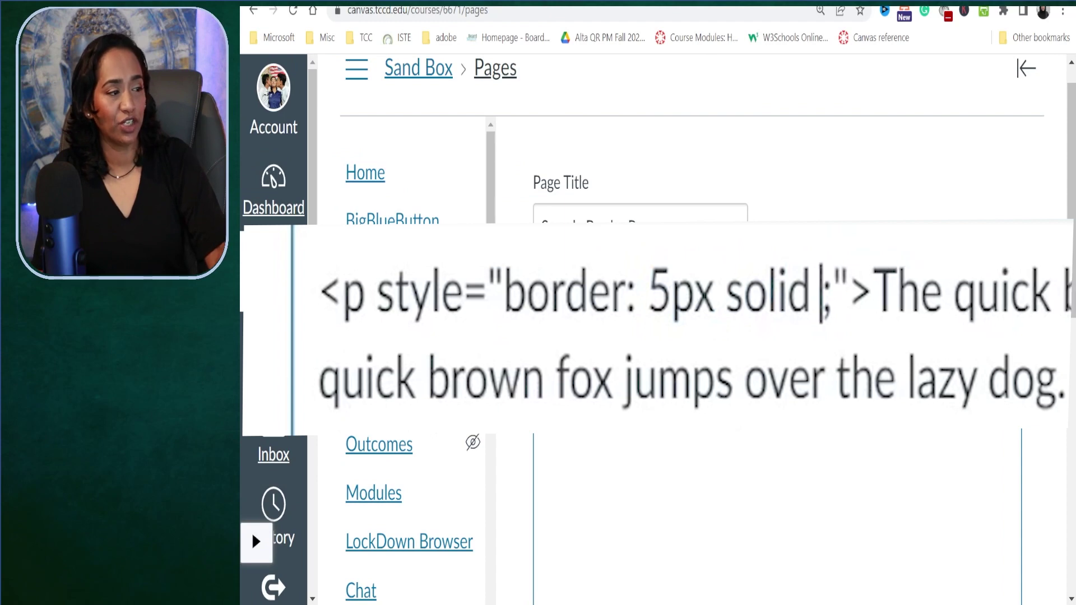
{"action": "type", "text": "red"}
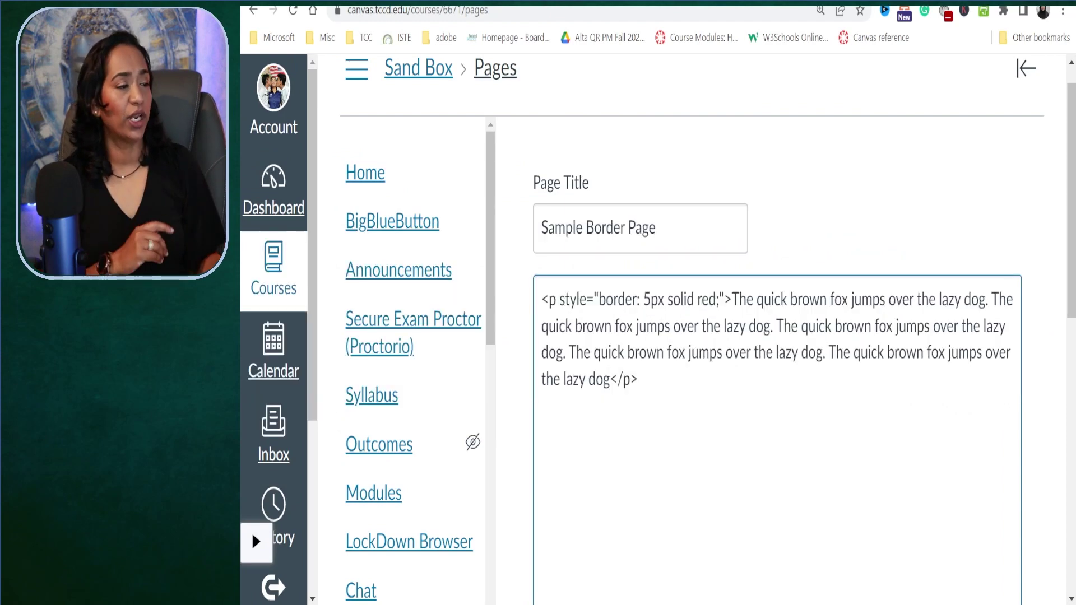
{"action": "scroll", "coordinate": [944, 414], "scroll_direction": "down", "scroll_amount": 10}
{"action": "left_click", "coordinate": [943, 414]}
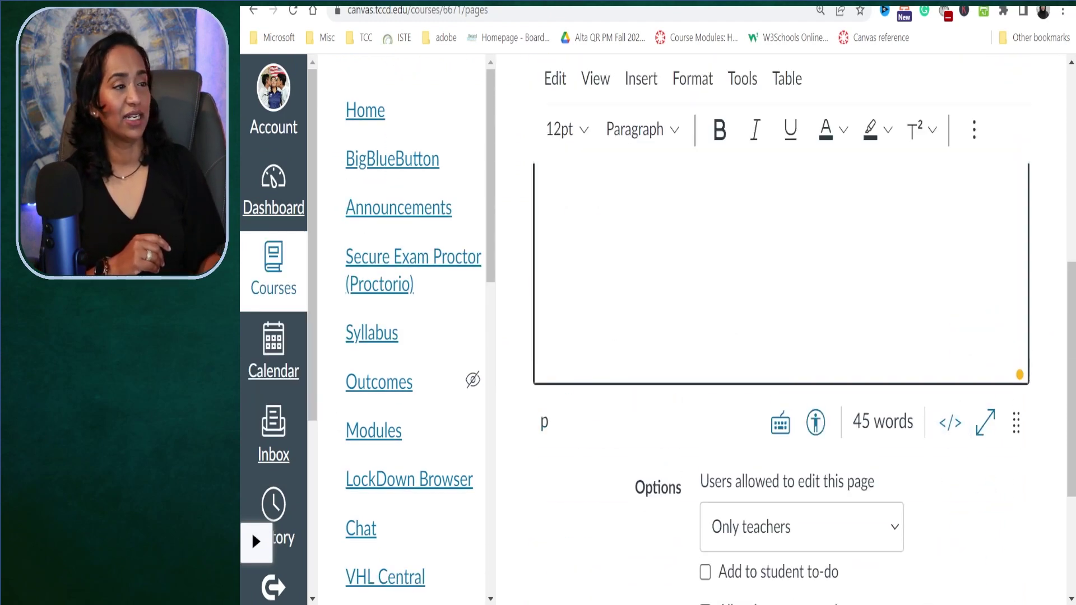
{"action": "scroll", "coordinate": [943, 414], "scroll_direction": "up", "scroll_amount": 2}
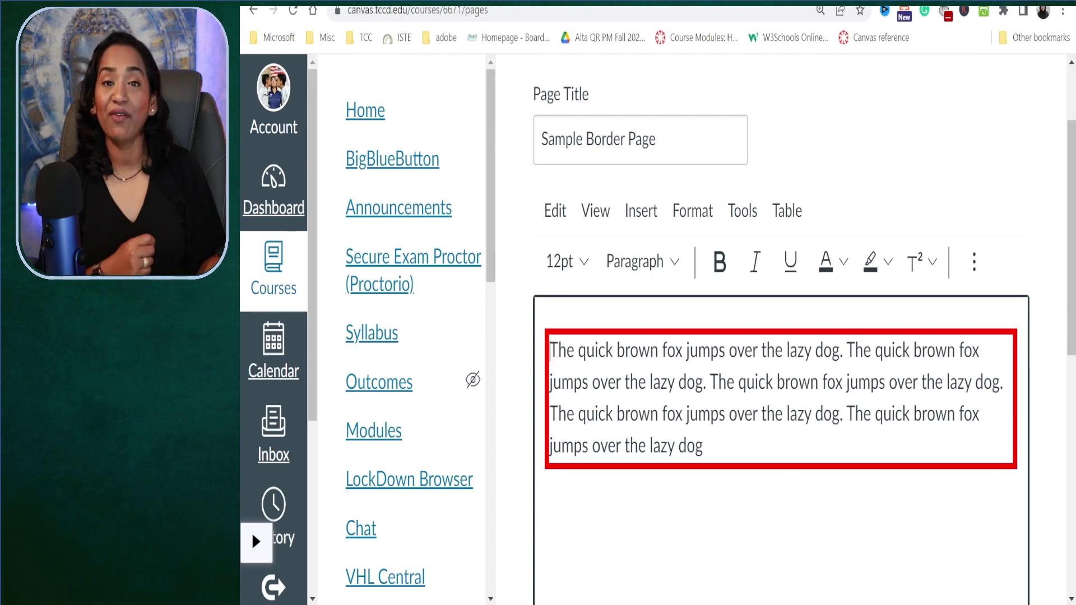
{"action": "scroll", "coordinate": [779, 432], "scroll_direction": "down", "scroll_amount": 5}
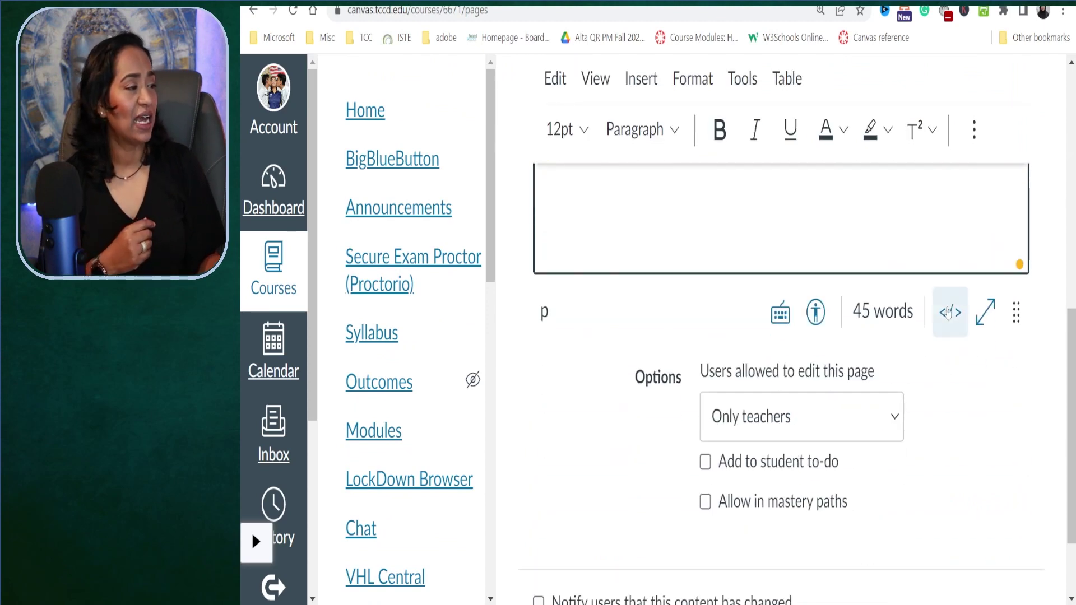
- Change the border colour from red to blue and view the blue-bordered paragraph
{"action": "left_click", "coordinate": [956, 312]}
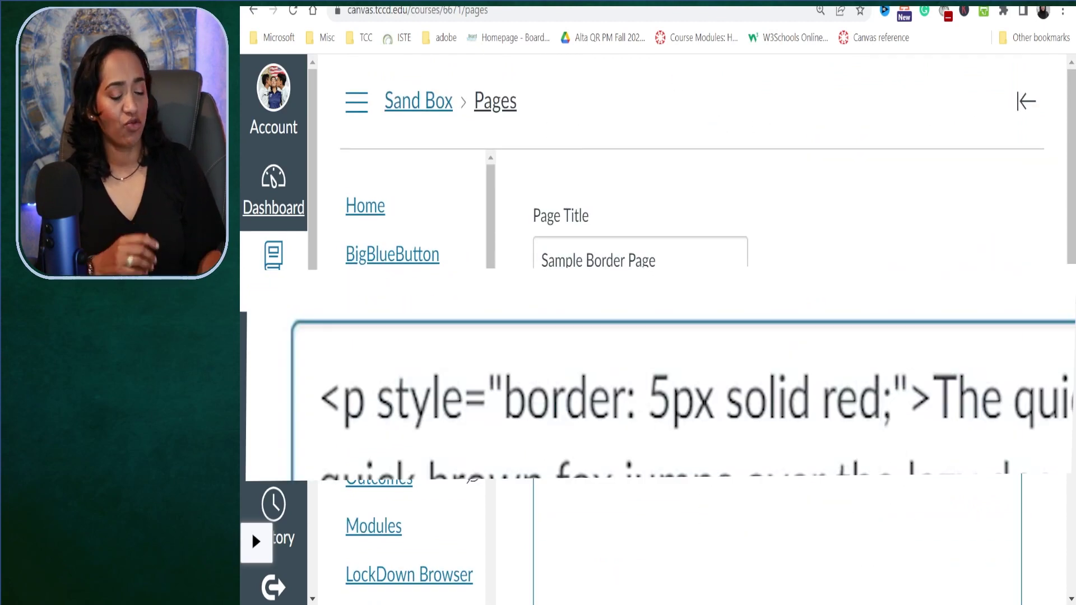
{"action": "key", "text": "BackSpace"}
{"action": "key", "text": "BackSpace"}
{"action": "key", "text": "BackSpace"}
{"action": "type", "text": "blue"}
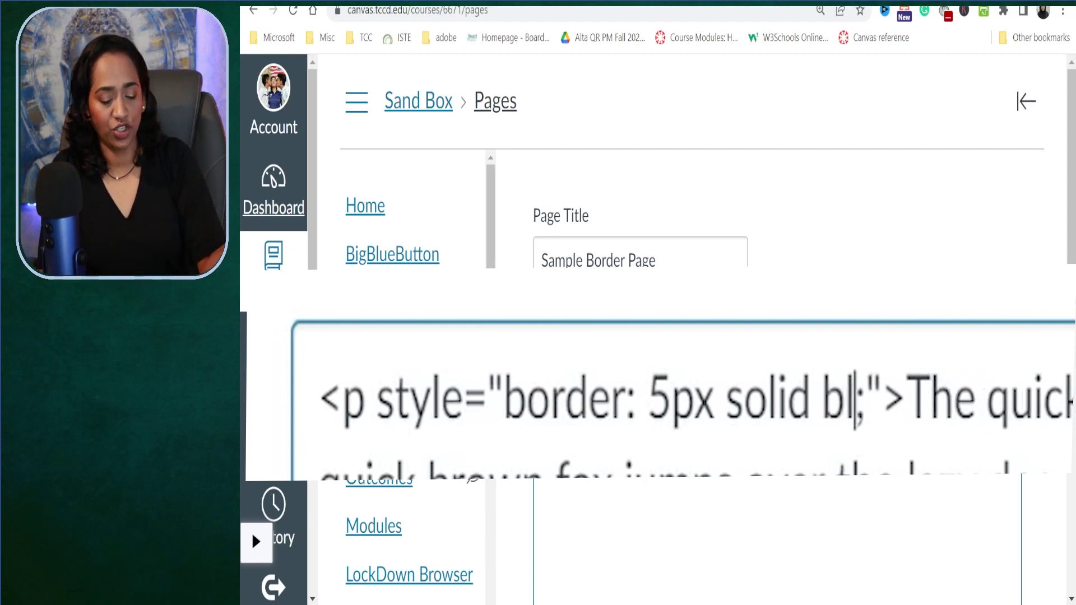
{"action": "scroll", "coordinate": [942, 383], "scroll_direction": "down", "scroll_amount": 6}
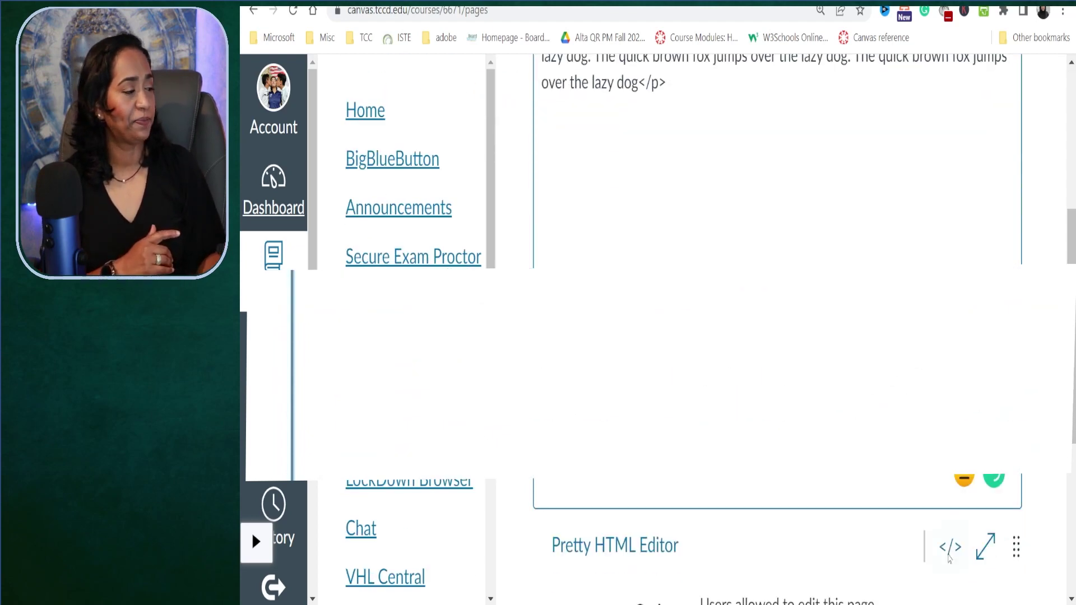
{"action": "left_click", "coordinate": [950, 345]}
{"action": "scroll", "coordinate": [942, 365], "scroll_direction": "up", "scroll_amount": 5}
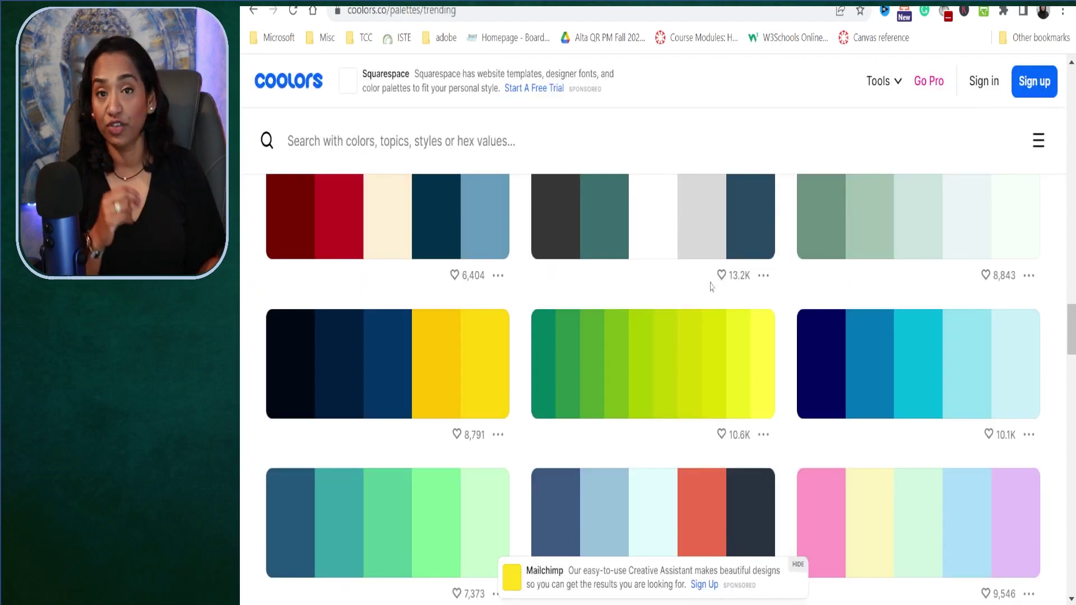
- Browse the Coolors trending palettes and copy the magenta hex code F72585
{"action": "scroll", "coordinate": [710, 288], "scroll_direction": "up", "scroll_amount": 3}
{"action": "scroll", "coordinate": [729, 291], "scroll_direction": "up", "scroll_amount": 6}
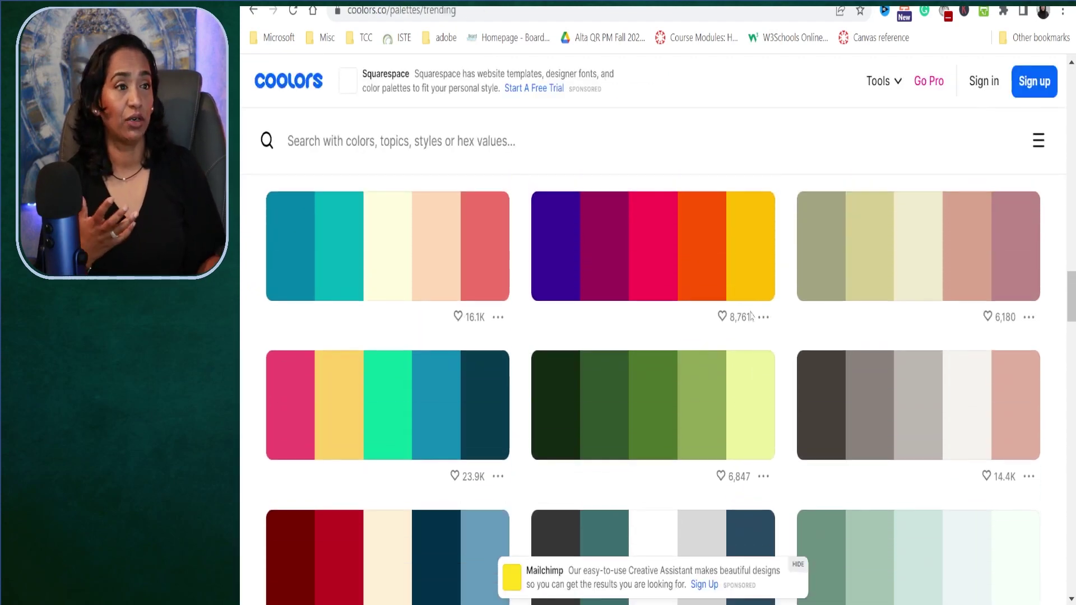
{"action": "scroll", "coordinate": [740, 295], "scroll_direction": "up", "scroll_amount": 5}
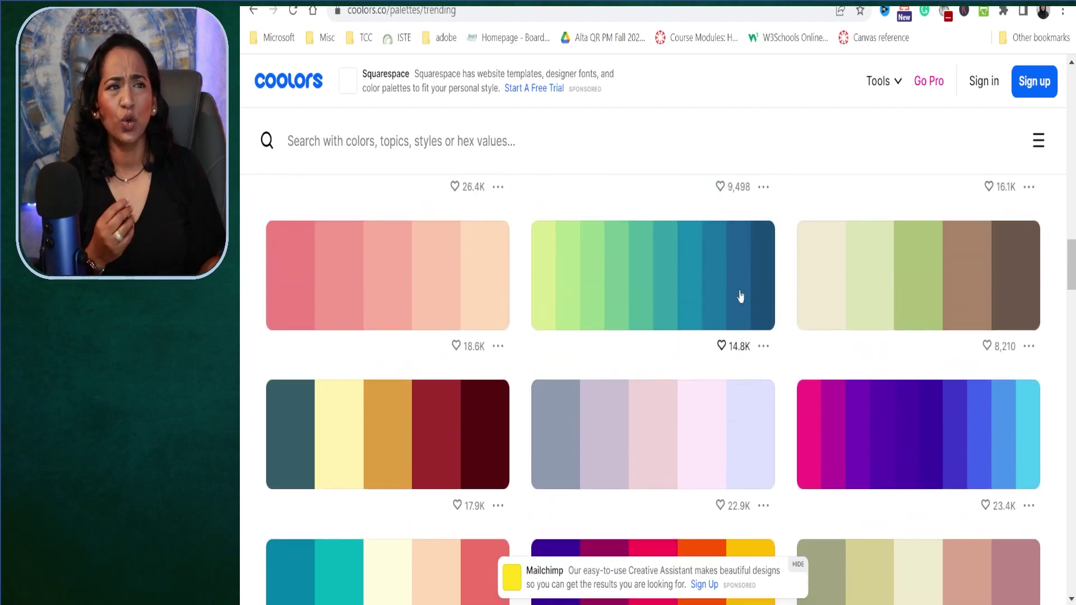
{"action": "scroll", "coordinate": [759, 382], "scroll_direction": "down", "scroll_amount": 6}
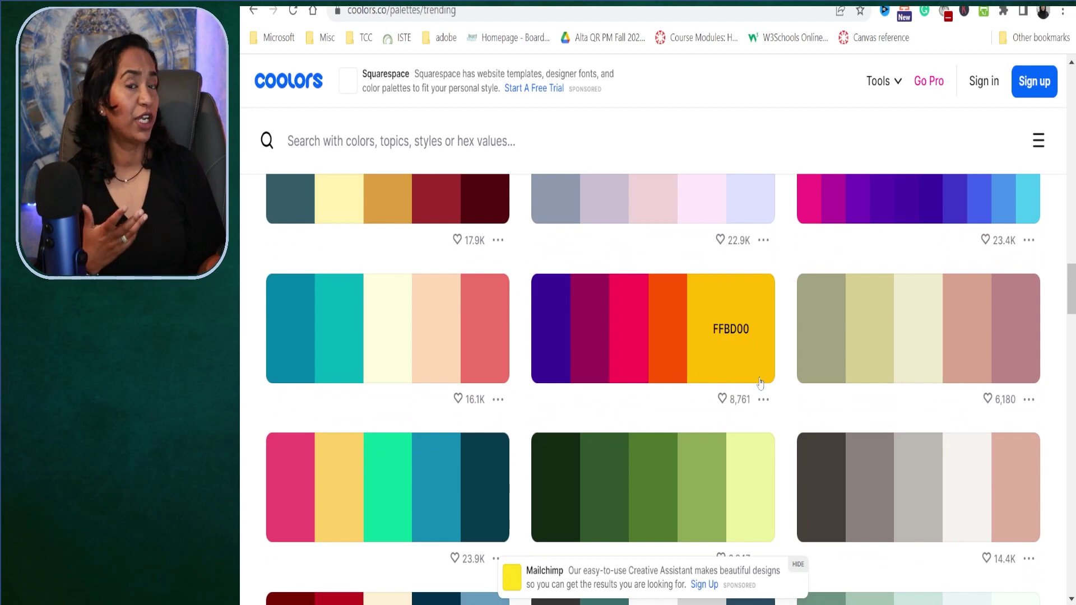
{"action": "scroll", "coordinate": [762, 384], "scroll_direction": "up", "scroll_amount": 5}
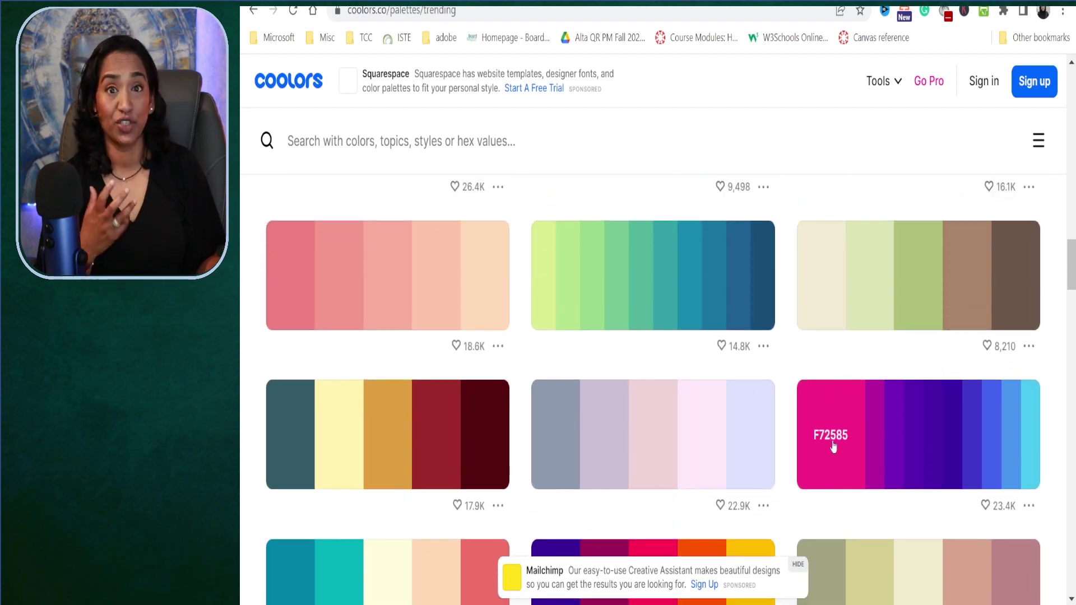
{"action": "left_click", "coordinate": [833, 446]}
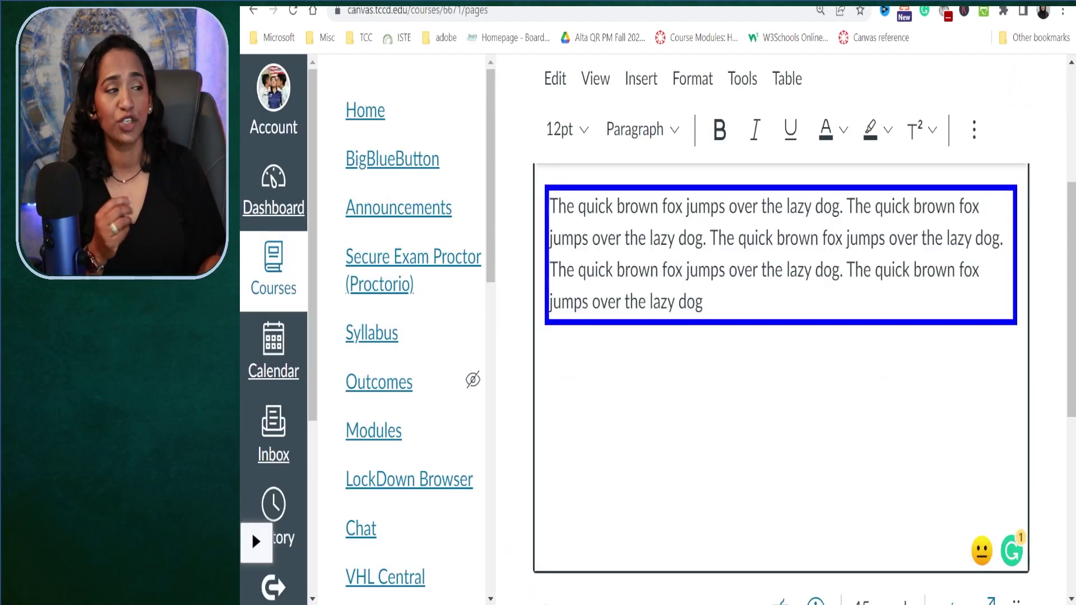
- Replace blue with #f72585 in the border style and preview the magenta-bordered paragraph
{"action": "scroll", "coordinate": [944, 453], "scroll_direction": "down", "scroll_amount": 3}
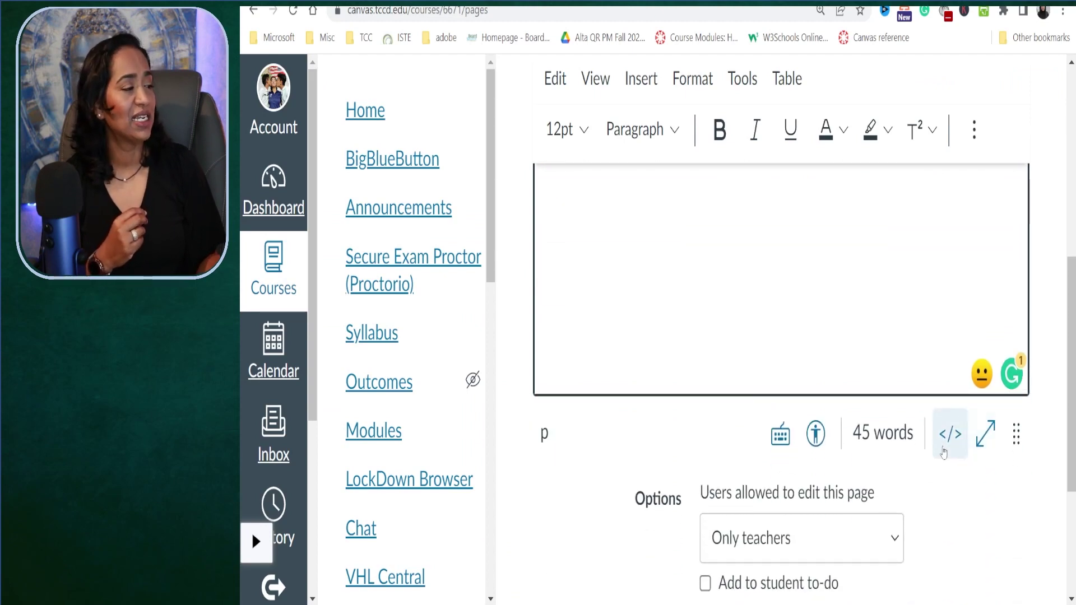
{"action": "left_click", "coordinate": [944, 453]}
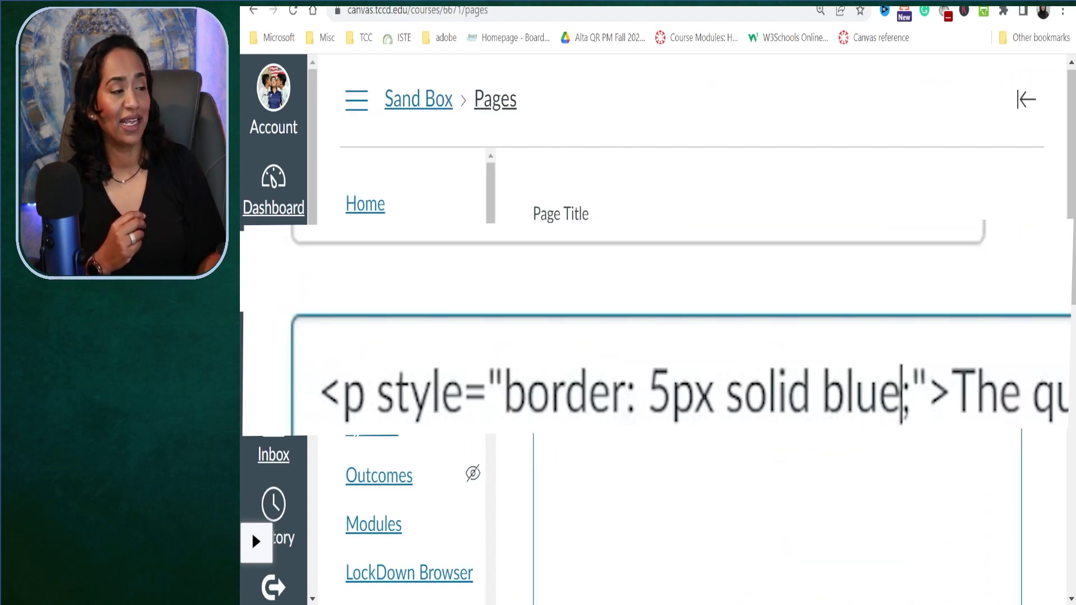
{"action": "key", "text": "shift+Left"}
{"action": "key", "text": "shift+Left"}
{"action": "key", "text": "shift+Left"}
{"action": "key", "text": "shift+Left"}
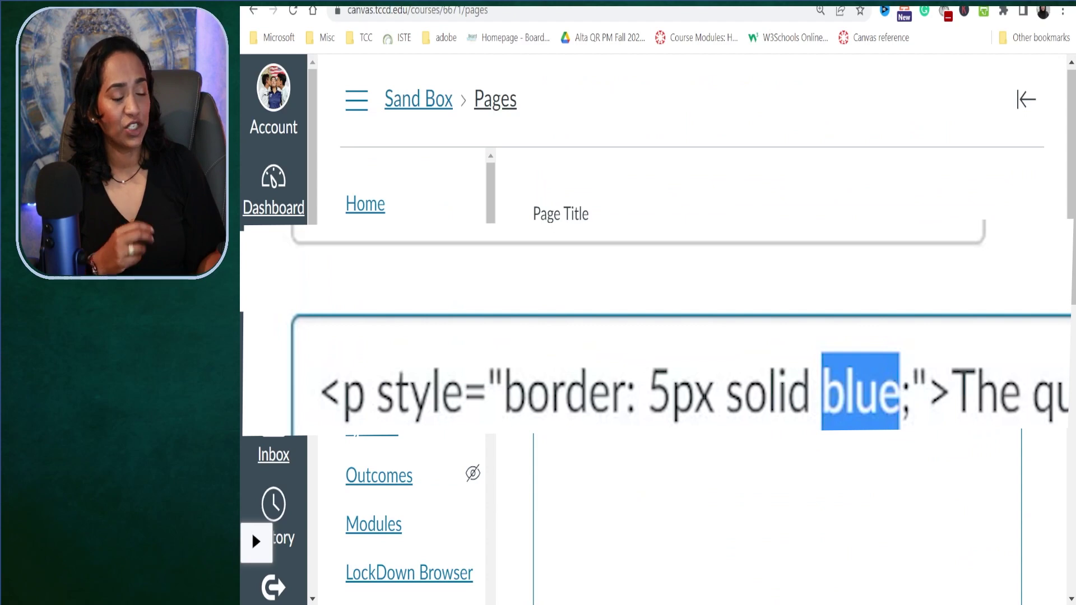
{"action": "type", "text": "f72585"}
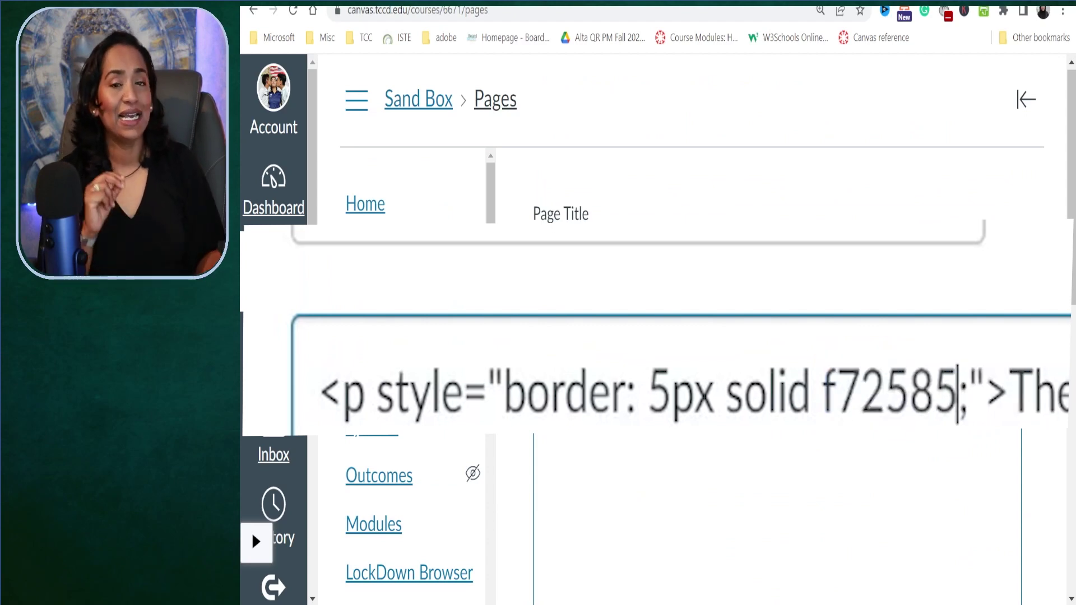
{"action": "left_click", "coordinate": [820, 392]}
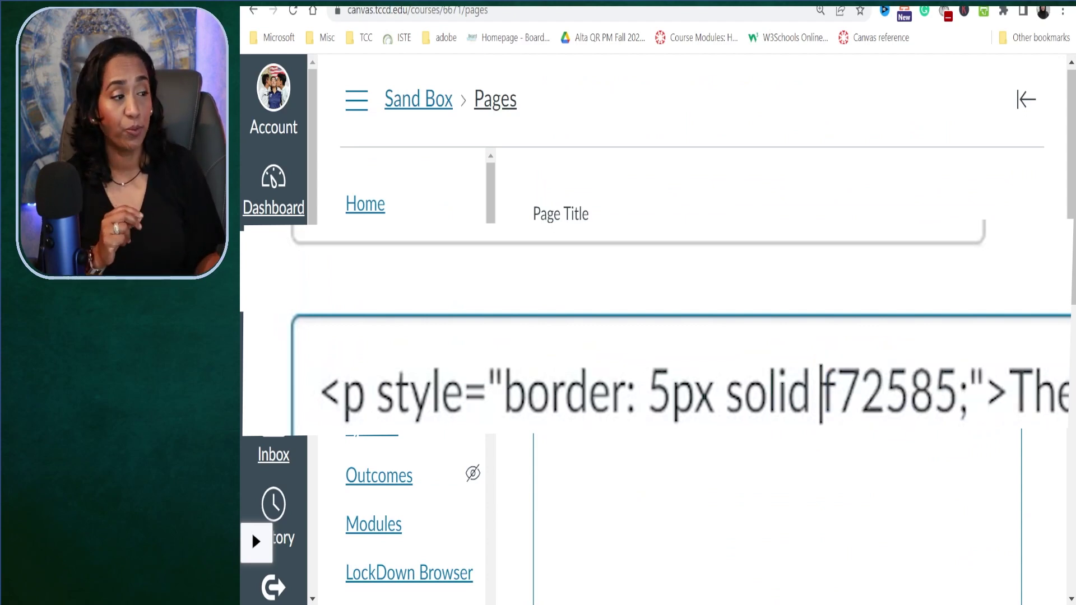
{"action": "type", "text": "#"}
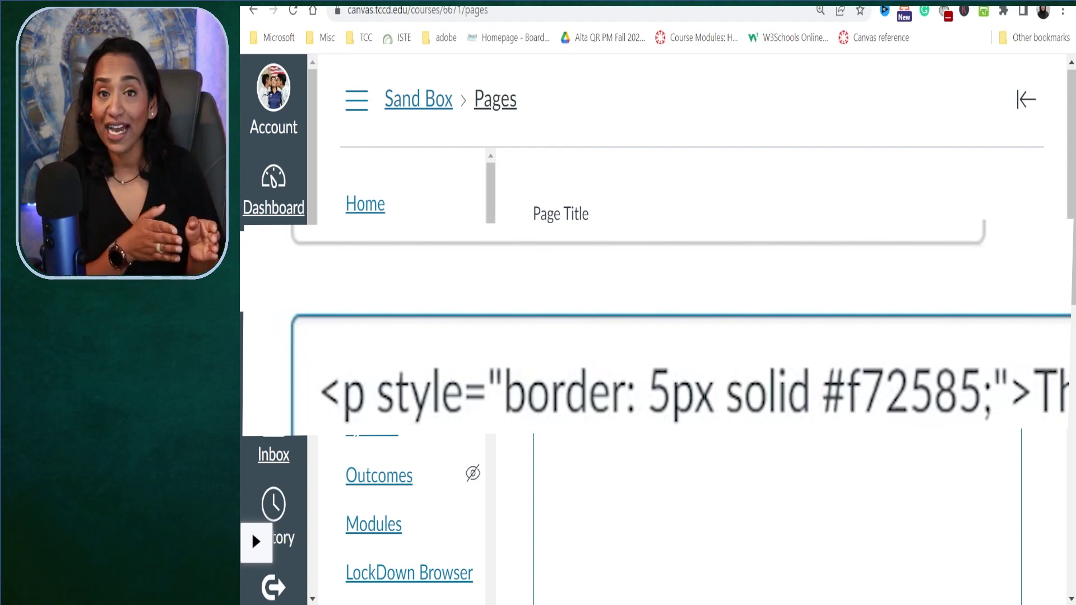
{"action": "scroll", "coordinate": [774, 337], "scroll_direction": "down", "scroll_amount": 3}
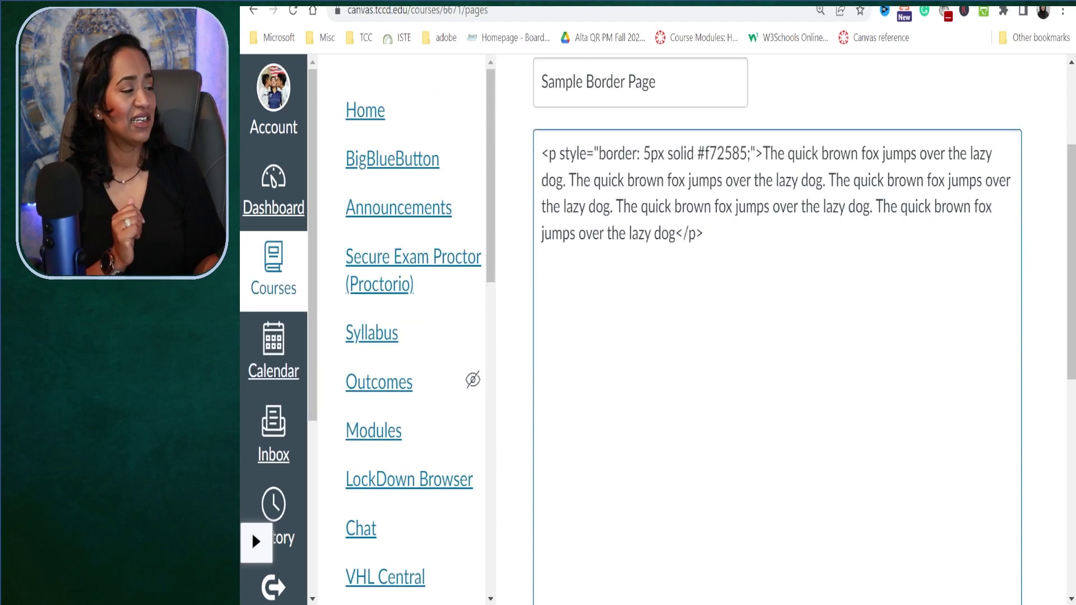
{"action": "scroll", "coordinate": [773, 337], "scroll_direction": "down", "scroll_amount": 3}
{"action": "left_click", "coordinate": [950, 520]}
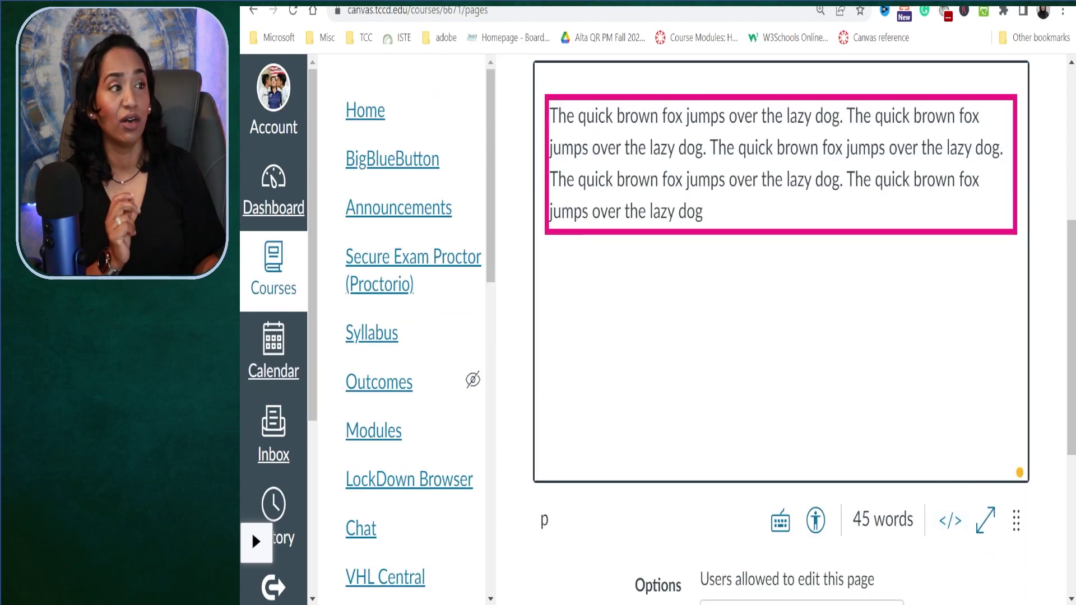
{"action": "scroll", "coordinate": [773, 336], "scroll_direction": "up", "scroll_amount": 2}
{"action": "scroll", "coordinate": [773, 337], "scroll_direction": "up", "scroll_amount": 1}
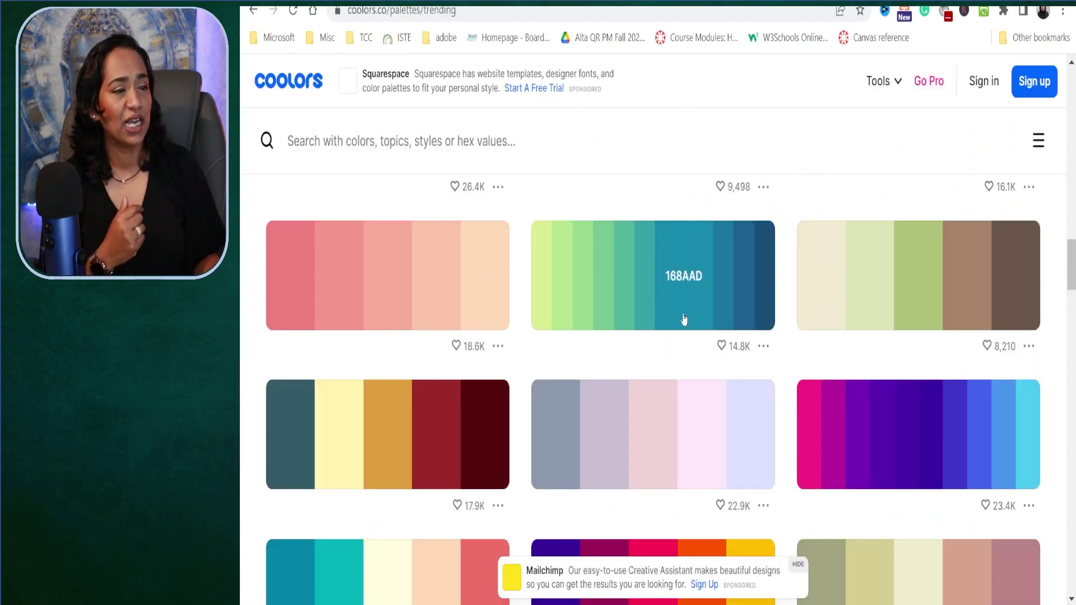
{"action": "scroll", "coordinate": [709, 280], "scroll_direction": "down", "scroll_amount": 4}
{"action": "scroll", "coordinate": [684, 319], "scroll_direction": "down", "scroll_amount": 8}
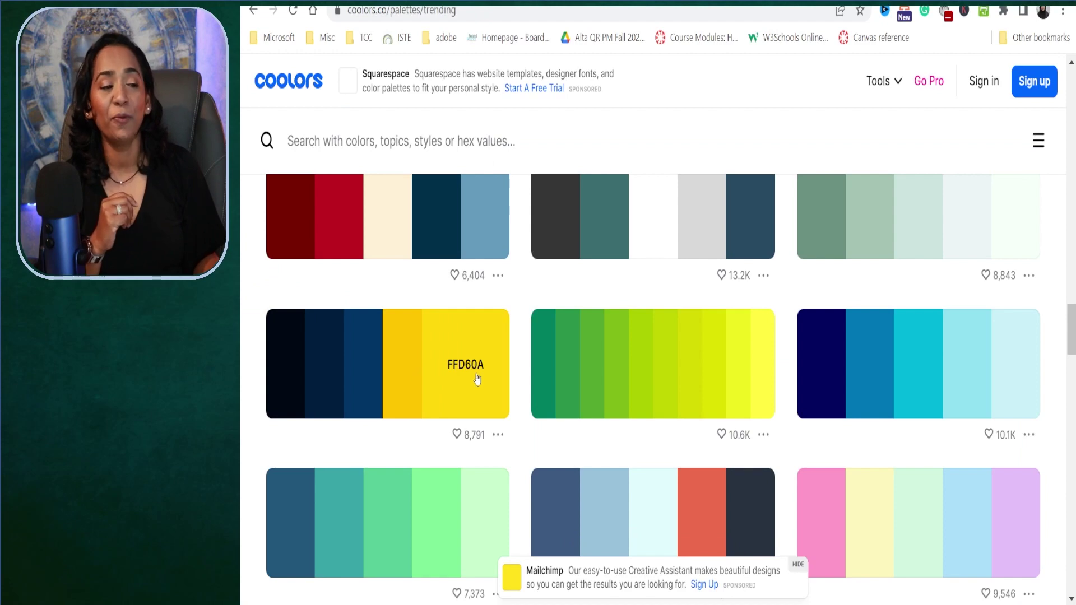
- Copy yellow FFD60A from Coolors, paste it over f72585, and check the yellow border
{"action": "left_click", "coordinate": [478, 380]}
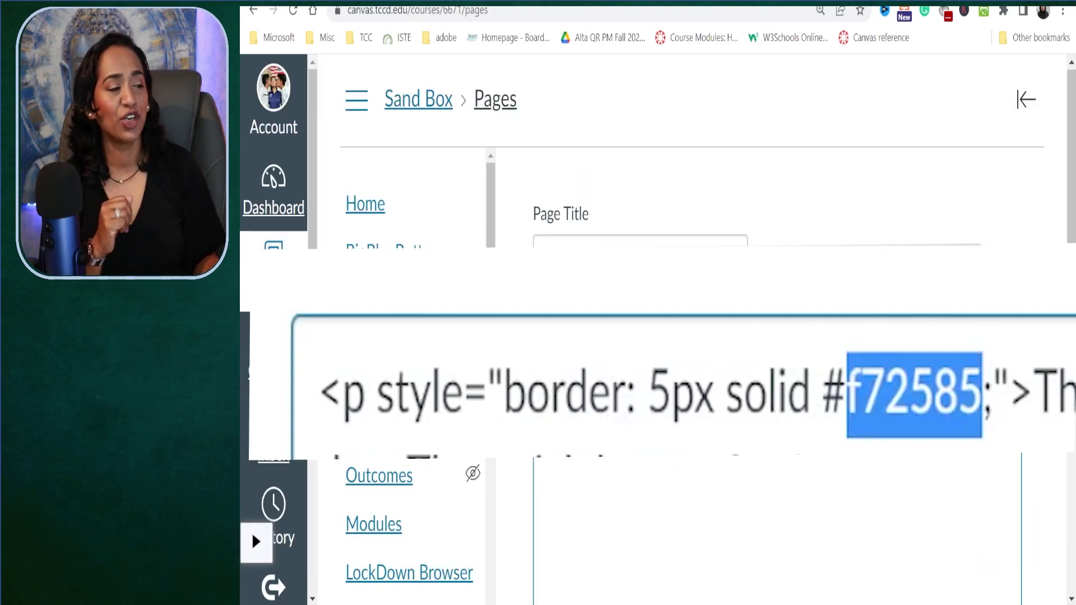
{"action": "left_click", "coordinate": [984, 392]}
{"action": "key", "text": "shift+Left"}
{"action": "key", "text": "shift+Left"}
{"action": "key", "text": "shift+Left"}
{"action": "key", "text": "shift+Left"}
{"action": "key", "text": "shift+Left"}
{"action": "key", "text": "shift+Left"}
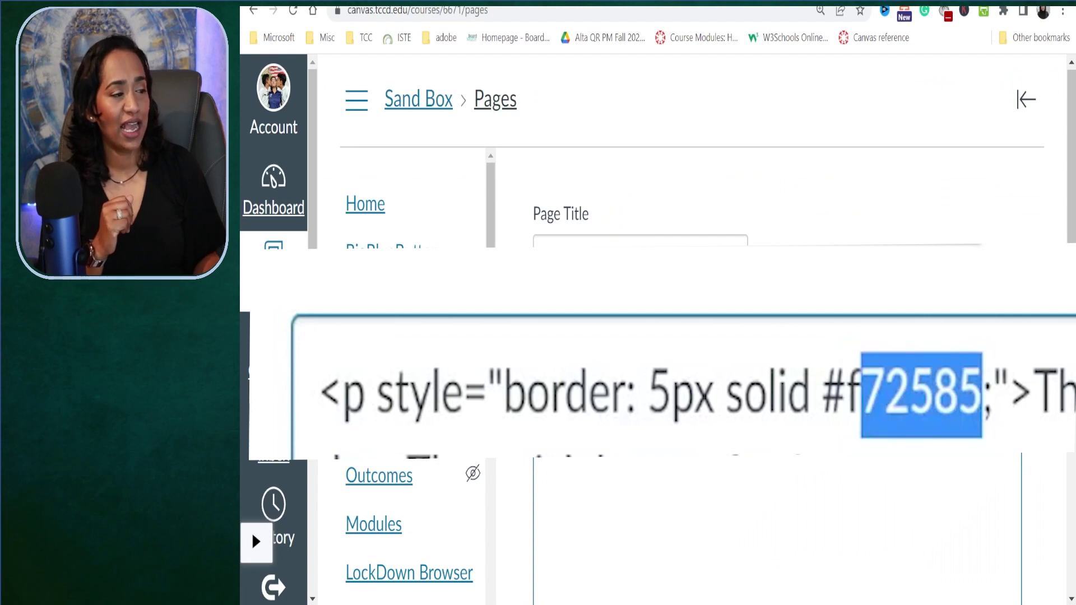
{"action": "key", "text": "ctrl+v"}
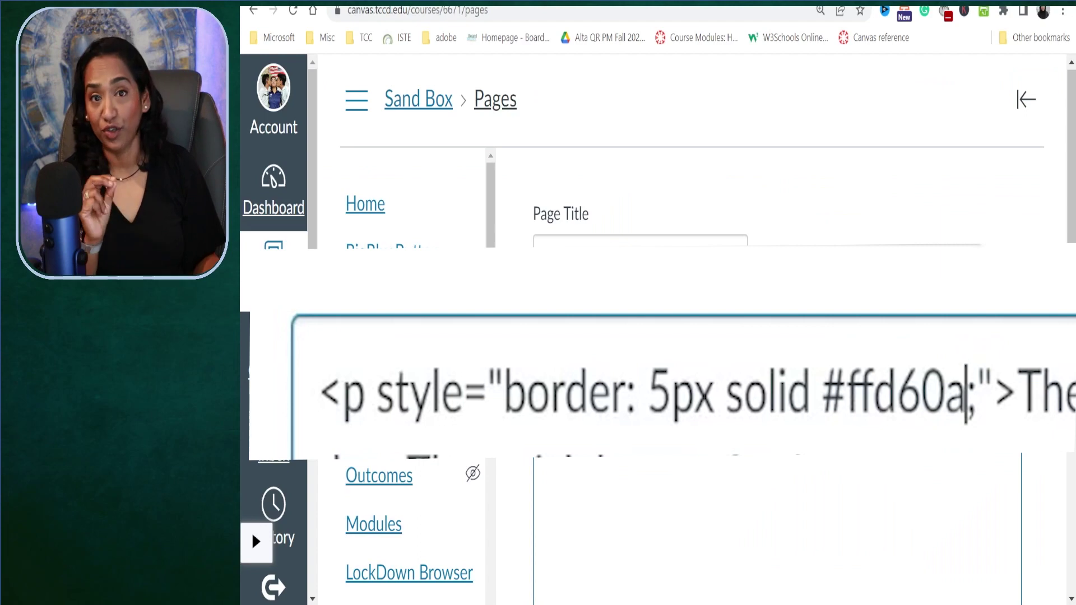
{"action": "scroll", "coordinate": [778, 280], "scroll_direction": "down", "scroll_amount": 4}
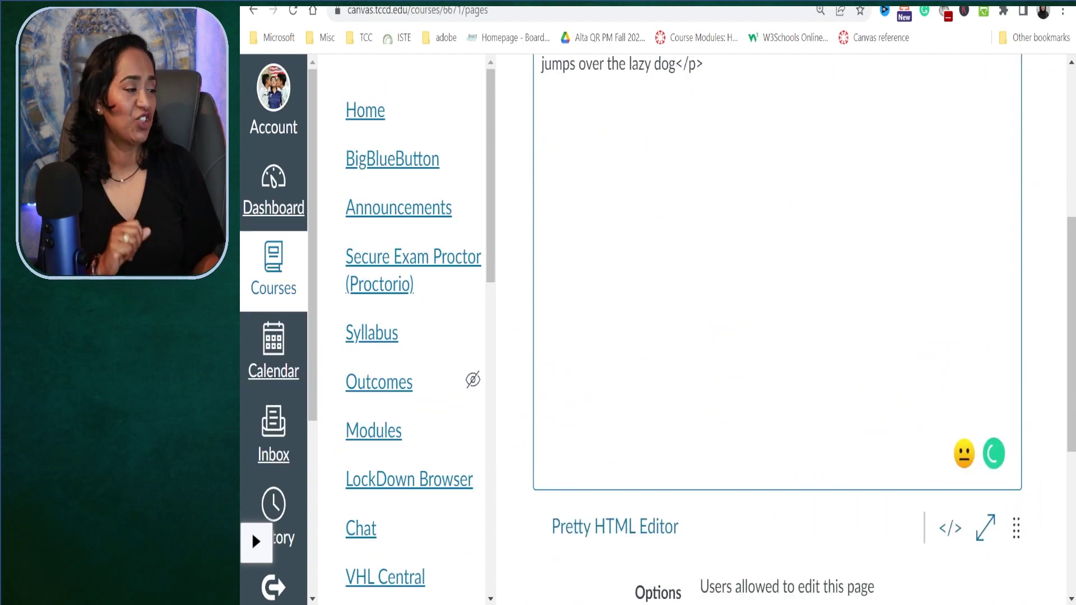
{"action": "left_click", "coordinate": [950, 527]}
{"action": "scroll", "coordinate": [777, 336], "scroll_direction": "up", "scroll_amount": 2}
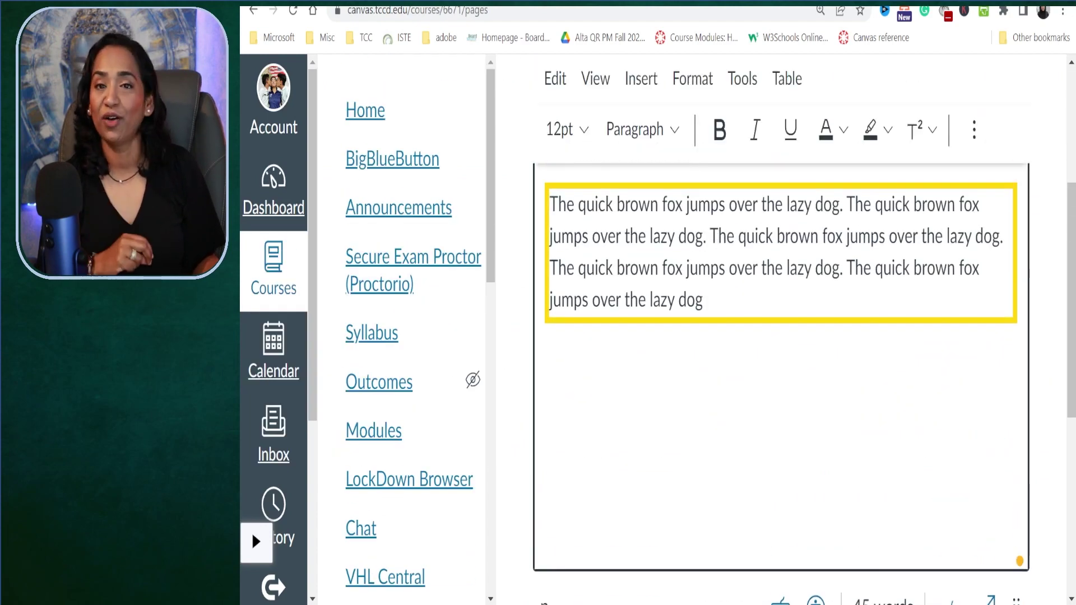
{"action": "scroll", "coordinate": [777, 336], "scroll_direction": "down", "scroll_amount": 2}
{"action": "left_click", "coordinate": [951, 516]}
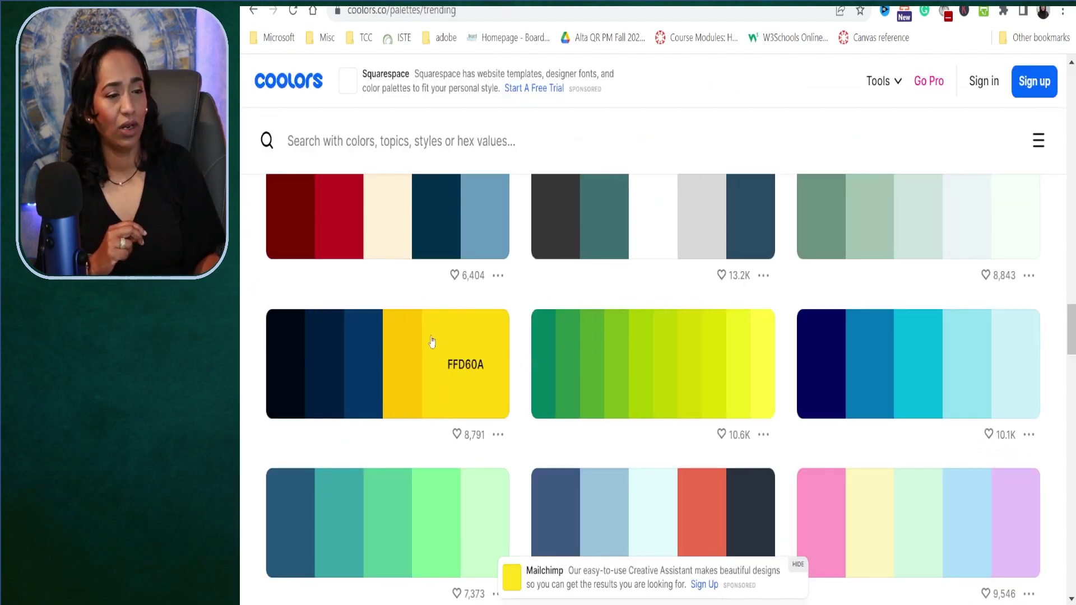
- Copy navy 003566 from Coolors, paste it over ffd60a, and check the navy border
{"action": "left_click", "coordinate": [385, 375]}
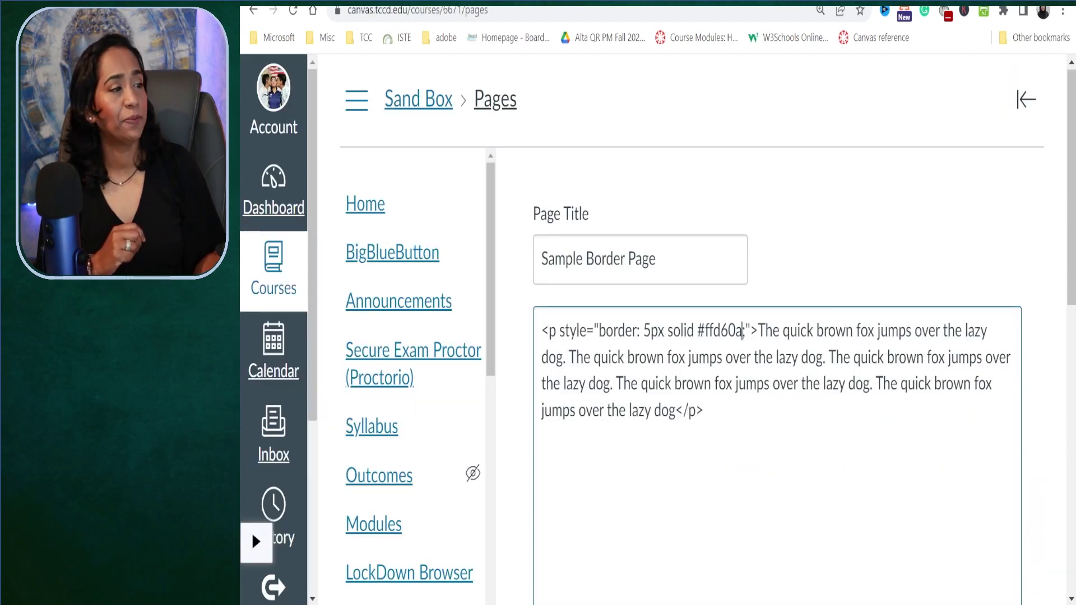
{"action": "key", "text": "shift+Left"}
{"action": "key", "text": "shift+Left"}
{"action": "key", "text": "shift+Left"}
{"action": "key", "text": "shift+Left"}
{"action": "key", "text": "shift+Left"}
{"action": "key", "text": "shift+Left"}
{"action": "key", "text": "shift+Left"}
{"action": "key", "text": "shift+Right"}
{"action": "key", "text": "shift+Right"}
{"action": "key", "text": "shift+Left"}
{"action": "key", "text": "ctrl+v"}
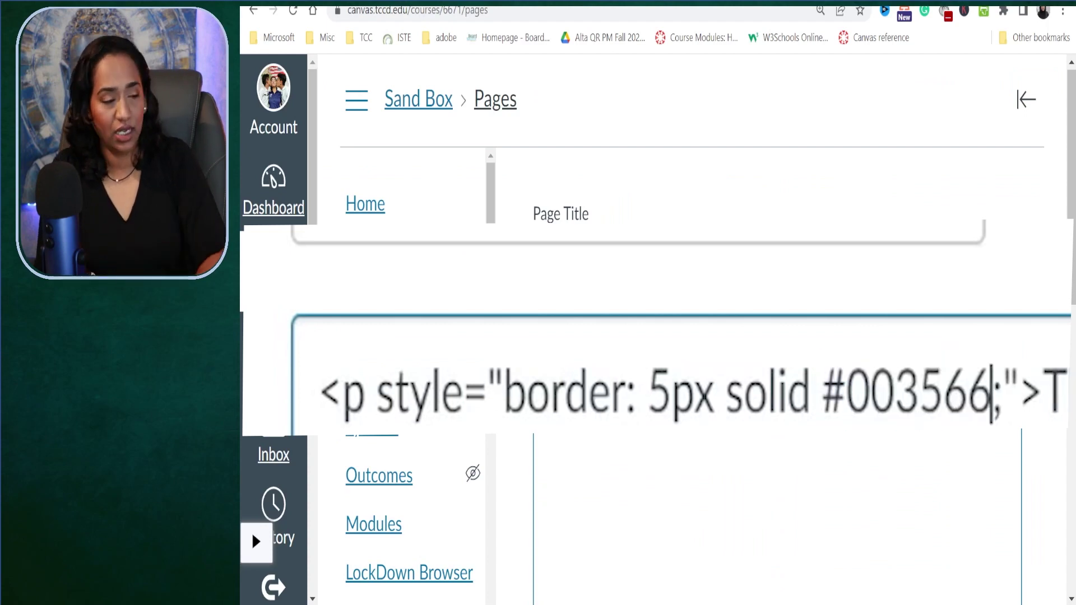
{"action": "scroll", "coordinate": [777, 337], "scroll_direction": "down", "scroll_amount": 3}
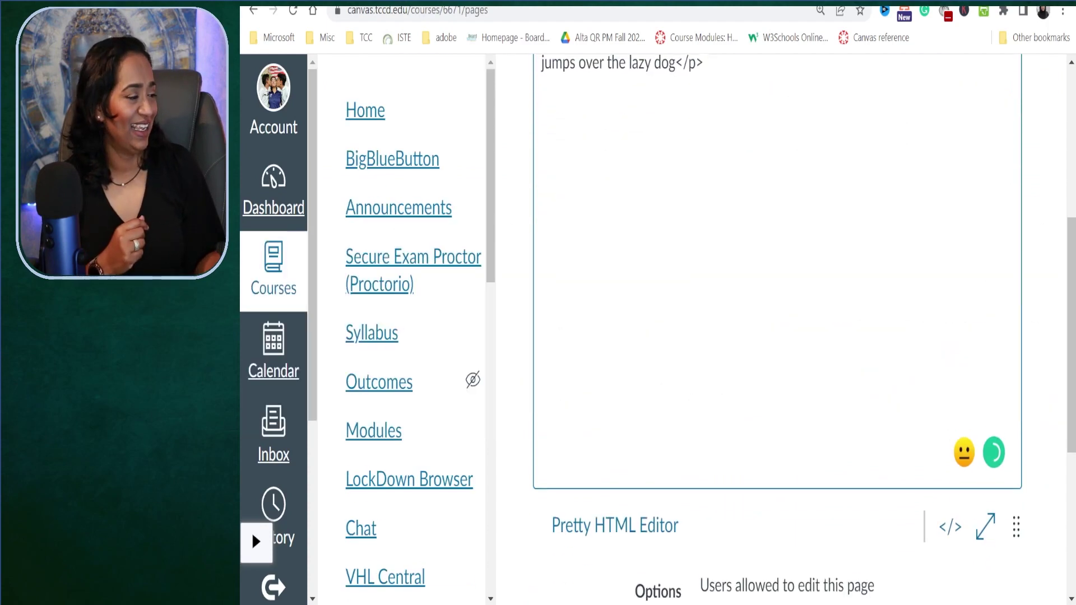
{"action": "left_click", "coordinate": [952, 521]}
{"action": "scroll", "coordinate": [778, 337], "scroll_direction": "up", "scroll_amount": 3}
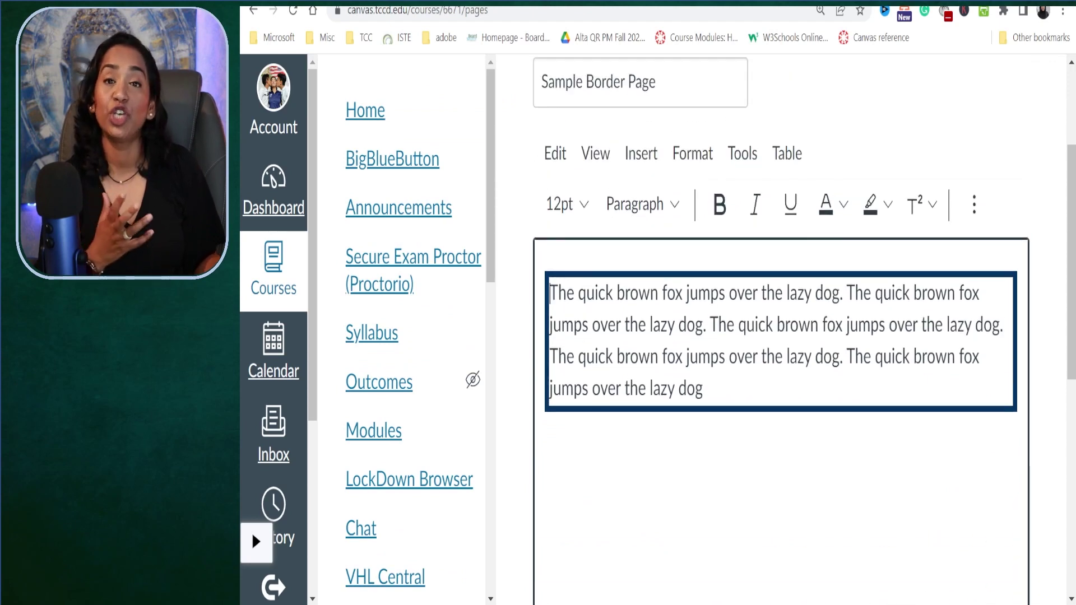
{"action": "scroll", "coordinate": [781, 337], "scroll_direction": "down", "scroll_amount": 3}
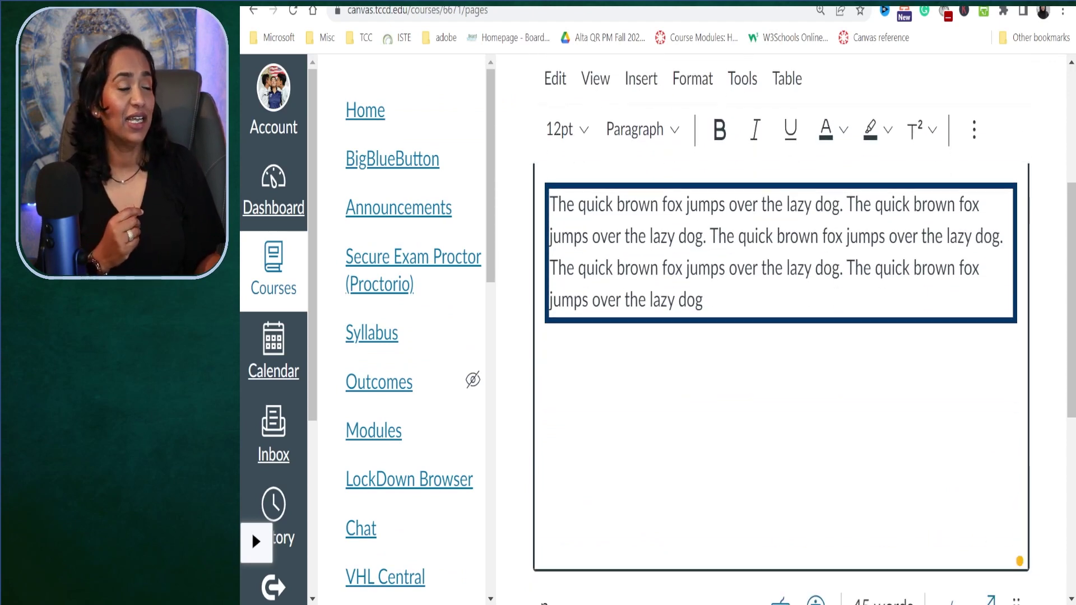
{"action": "left_click", "coordinate": [955, 530]}
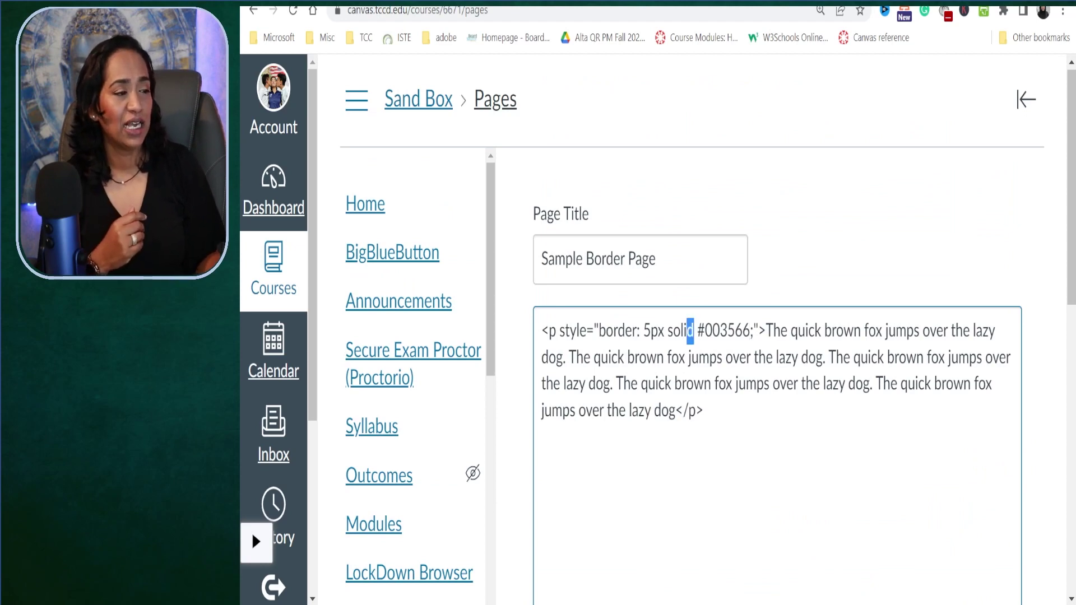
- Change the border style from solid to dotted and preview the dotted border
{"action": "left_click_drag", "start_coordinate": [694, 331], "coordinate": [668, 331]}
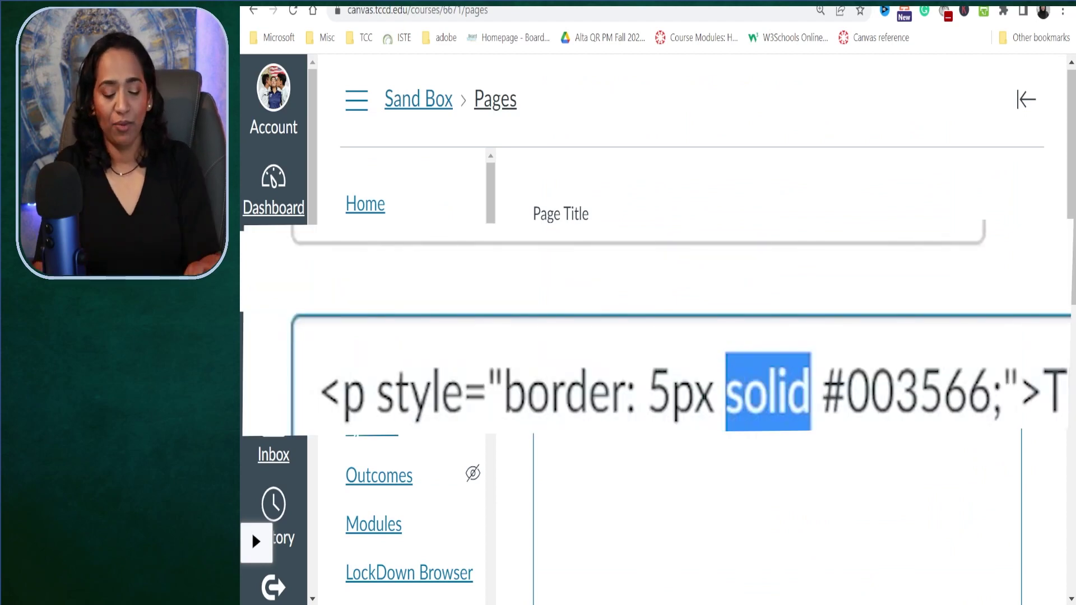
{"action": "type", "text": "dotted"}
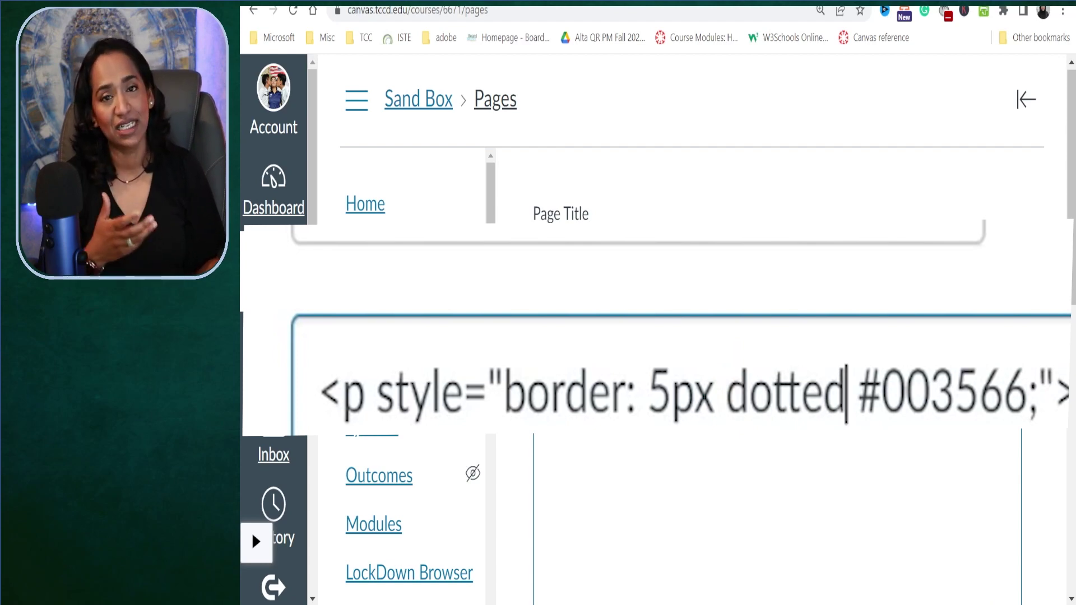
{"action": "scroll", "coordinate": [672, 337], "scroll_direction": "down", "scroll_amount": 2}
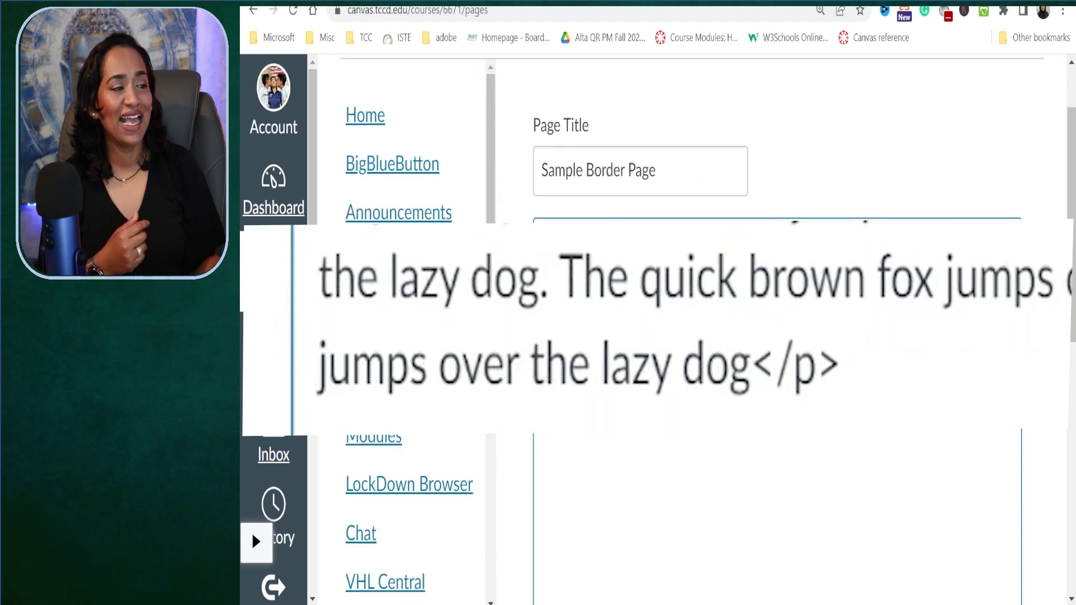
{"action": "scroll", "coordinate": [644, 337], "scroll_direction": "down", "scroll_amount": 5}
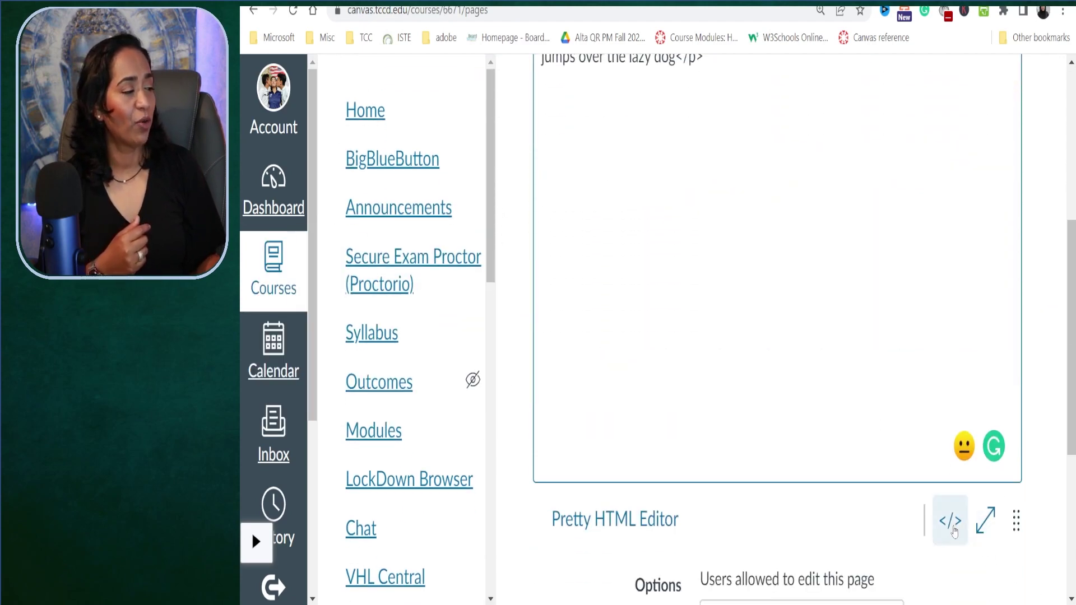
{"action": "left_click", "coordinate": [951, 520]}
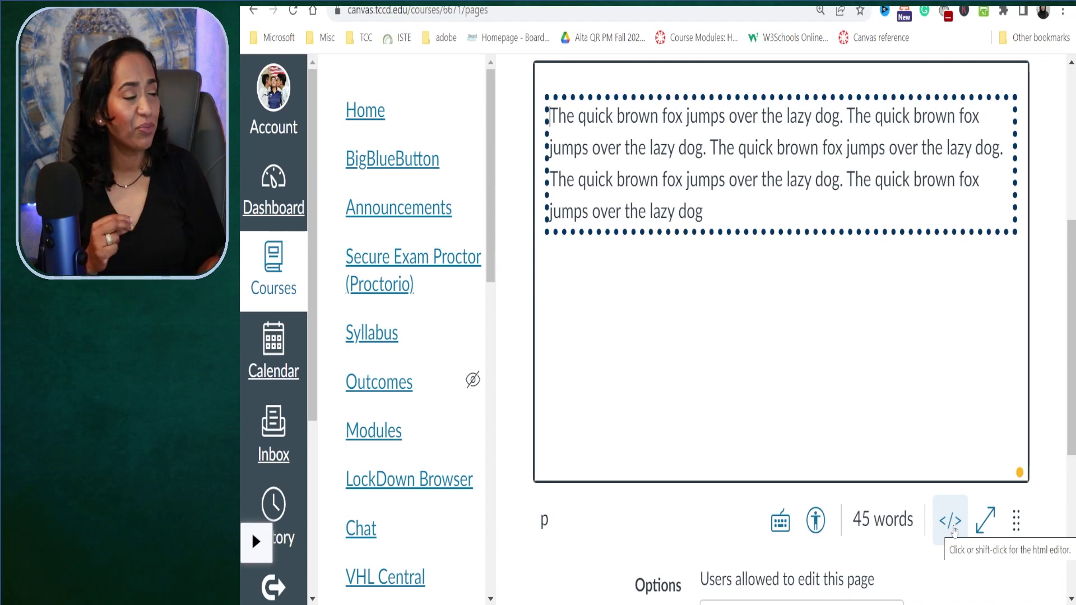
- Replace dotted with double in the paragraph's border style code
{"action": "left_click", "coordinate": [951, 520]}
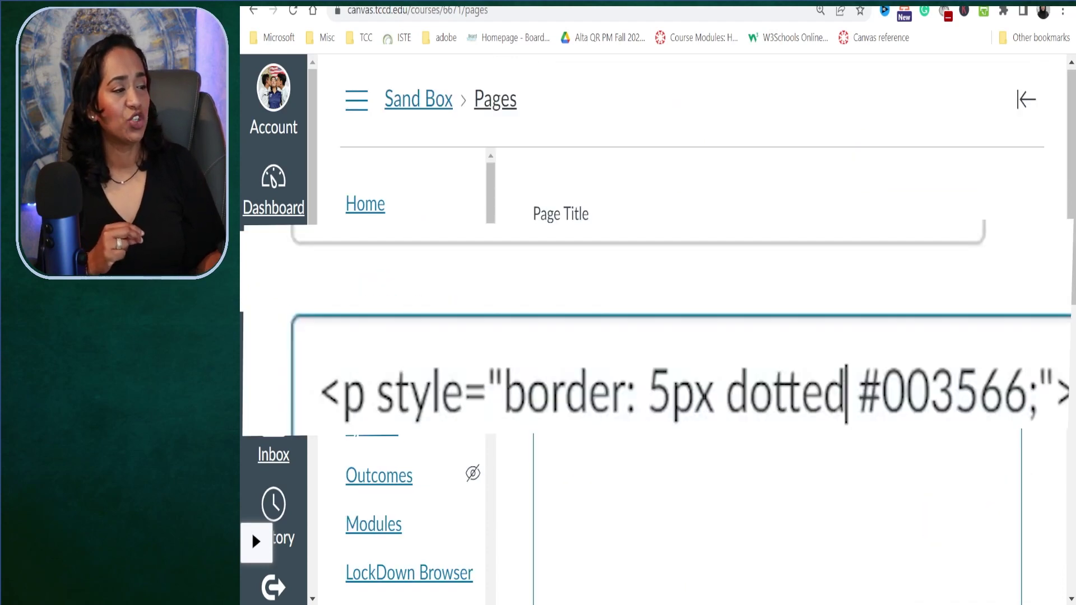
{"action": "key", "text": "shift+Left"}
{"action": "key", "text": "shift+Left"}
{"action": "key", "text": "shift+Left"}
{"action": "key", "text": "shift+Left"}
{"action": "key", "text": "shift+Left"}
{"action": "key", "text": "shift+Left"}
{"action": "type", "text": "double"}
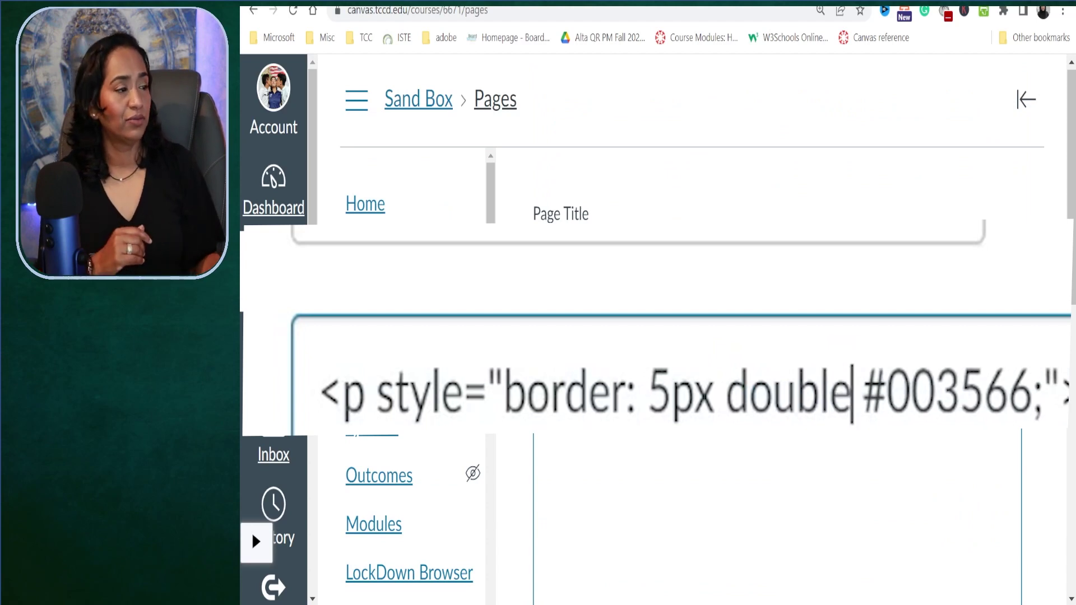
- Recolour the paragraph's double border from #003566 to blue
{"action": "key", "text": "shift+Left"}
{"action": "key", "text": "shift+Left"}
{"action": "key", "text": "shift+Left"}
{"action": "key", "text": "shift+Left"}
{"action": "key", "text": "shift+Left"}
{"action": "key", "text": "shift+Left"}
{"action": "key", "text": "shift+Left"}
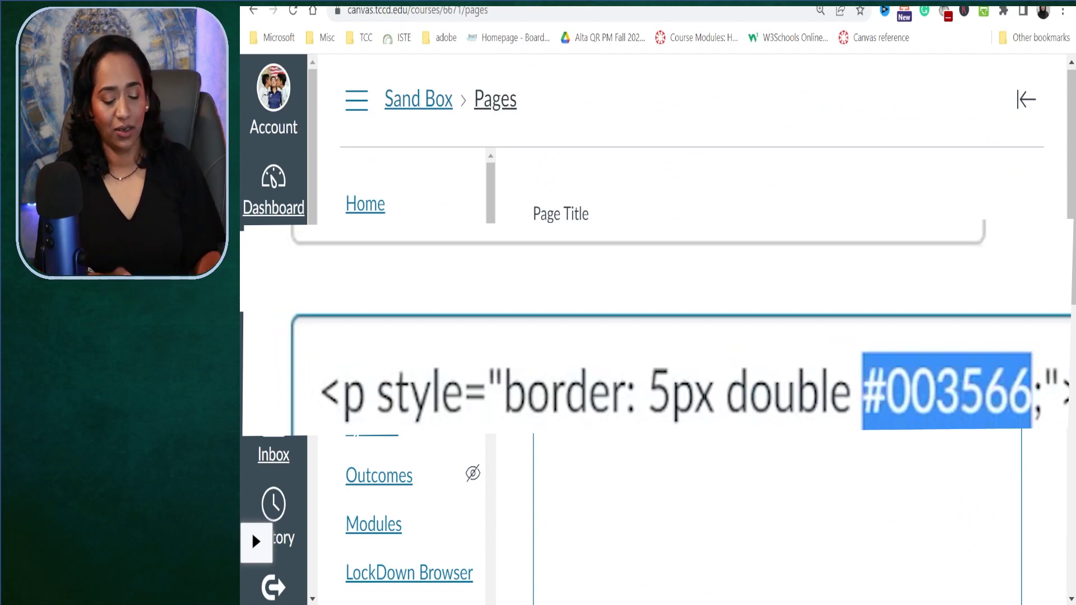
{"action": "type", "text": "blue"}
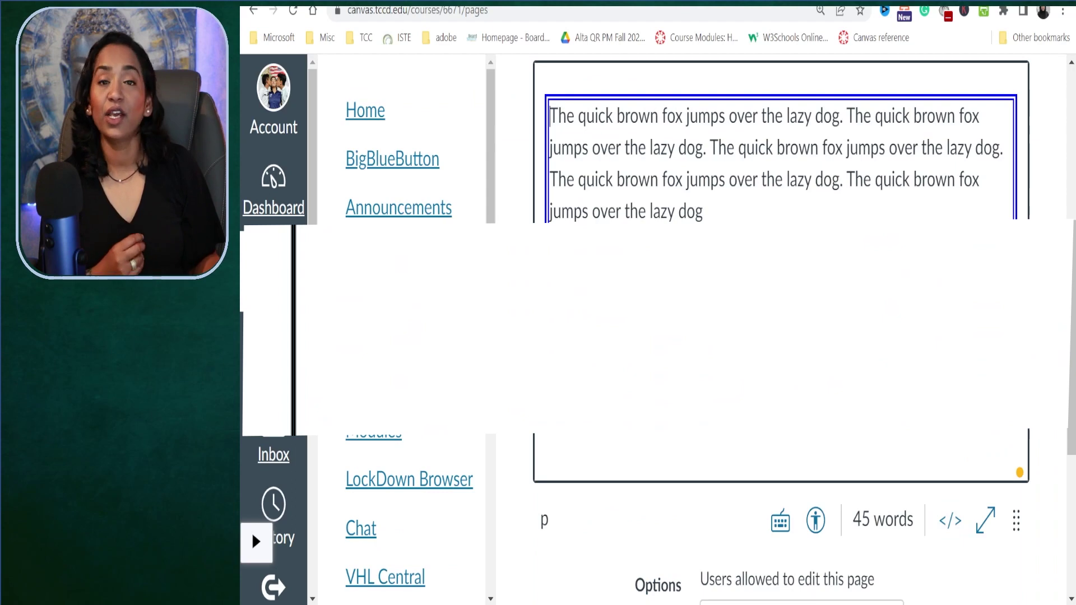
{"action": "left_click", "coordinate": [950, 521]}
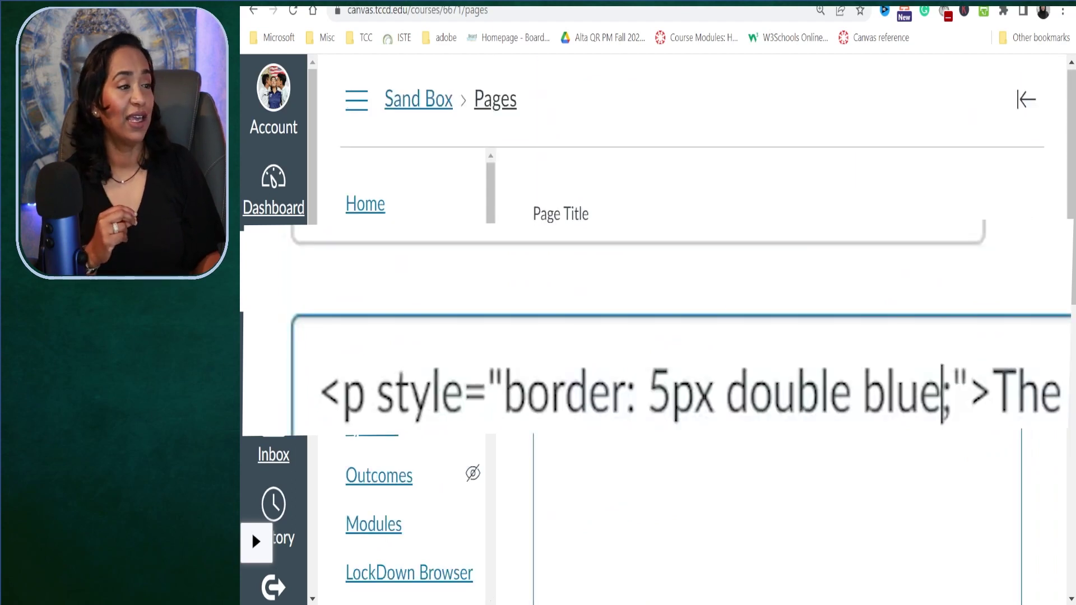
- Make the border dashed red and preview it, then select the 5px width in the HTML
{"action": "key", "text": "Left"}
{"action": "key", "text": "Left"}
{"action": "key", "text": "Left"}
{"action": "key", "text": "Left"}
{"action": "key", "text": "Left"}
{"action": "key", "text": "shift+Left"}
{"action": "key", "text": "shift+Left"}
{"action": "key", "text": "shift+Left"}
{"action": "key", "text": "shift+Left"}
{"action": "key", "text": "shift+Left"}
{"action": "key", "text": "shift+Left"}
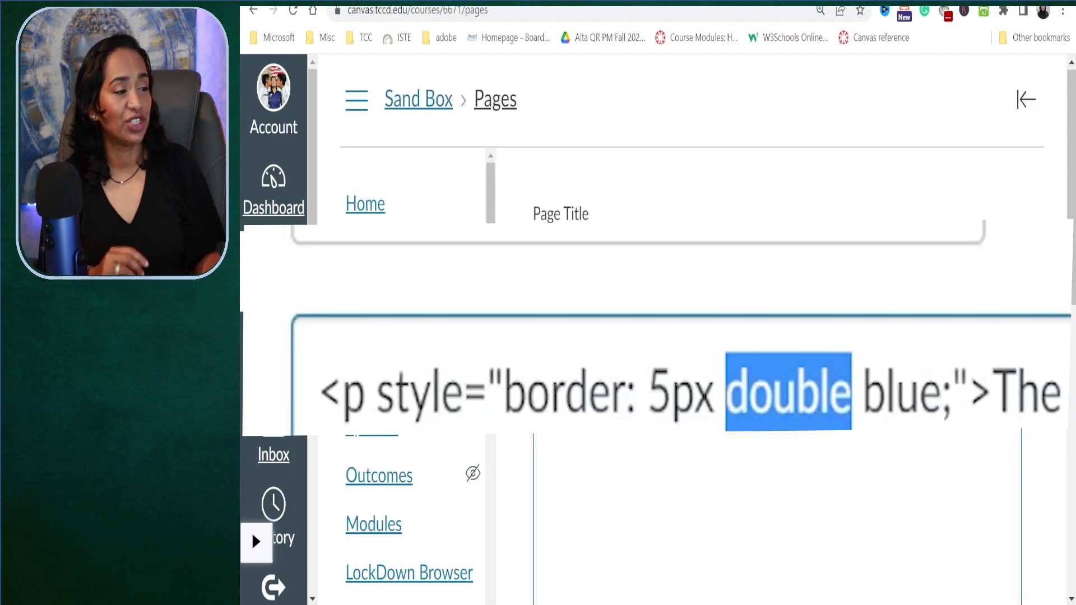
{"action": "type", "text": "dashed"}
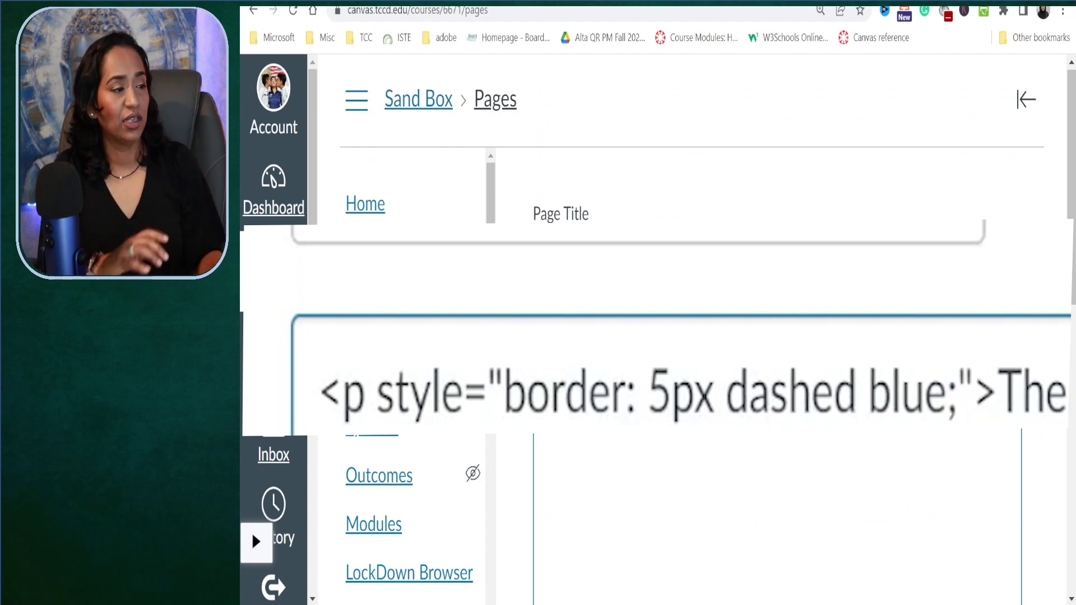
{"action": "key", "text": "Right"}
{"action": "key", "text": "Right"}
{"action": "key", "text": "Right"}
{"action": "key", "text": "Right"}
{"action": "key", "text": "Right"}
{"action": "key", "text": "shift+Left"}
{"action": "key", "text": "shift+Left"}
{"action": "key", "text": "shift+Left"}
{"action": "key", "text": "shift+Left"}
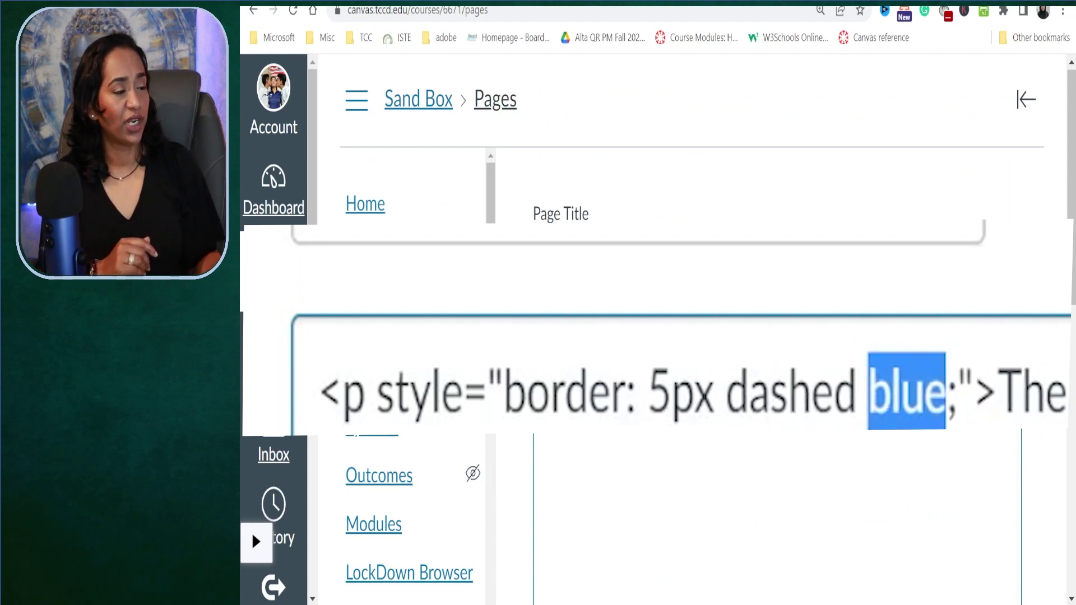
{"action": "type", "text": "red"}
{"action": "scroll", "coordinate": [784, 336], "scroll_direction": "down", "scroll_amount": 7}
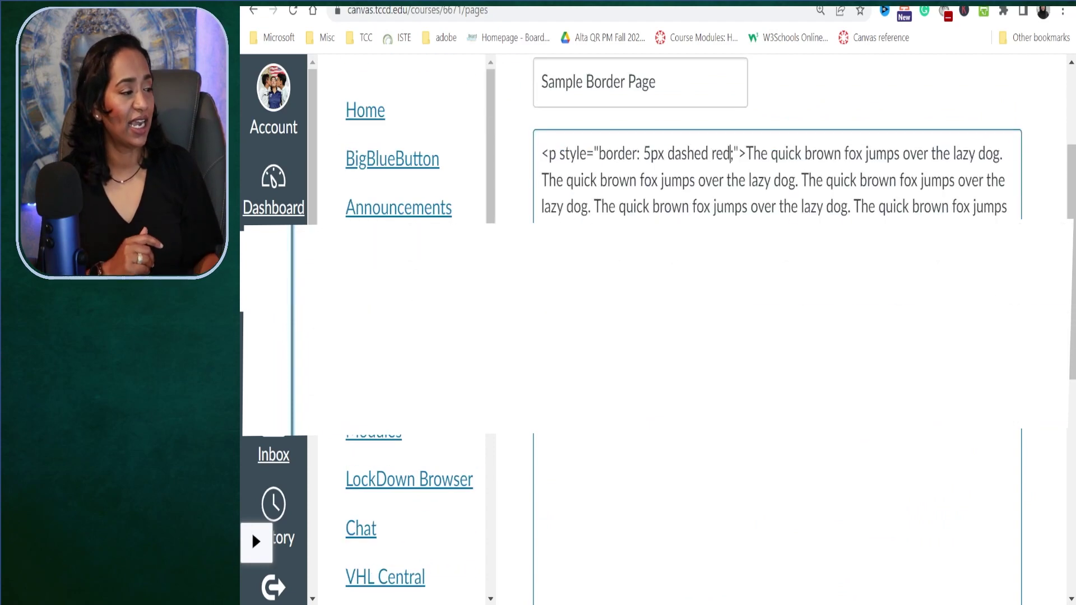
{"action": "left_click", "coordinate": [951, 524]}
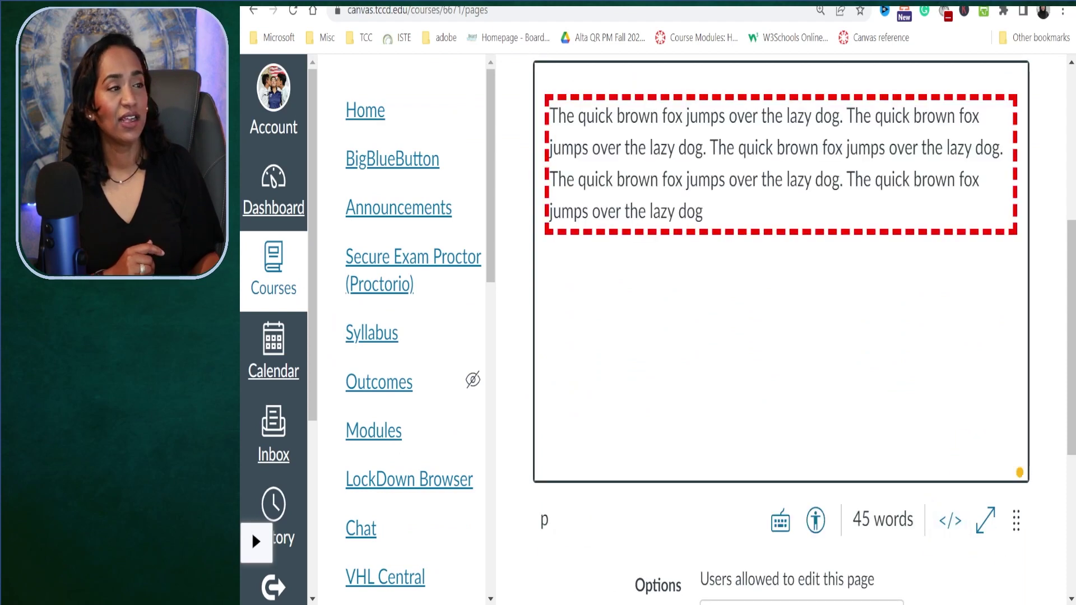
{"action": "left_click", "coordinate": [951, 522]}
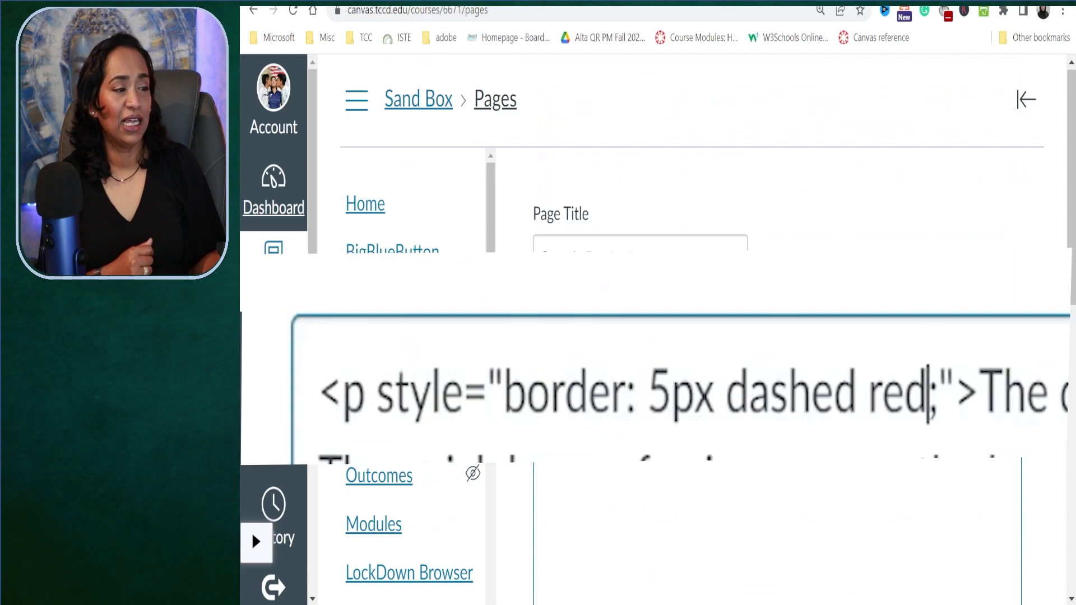
{"action": "left_click", "coordinate": [650, 331]}
{"action": "key", "text": "shift+Left"}
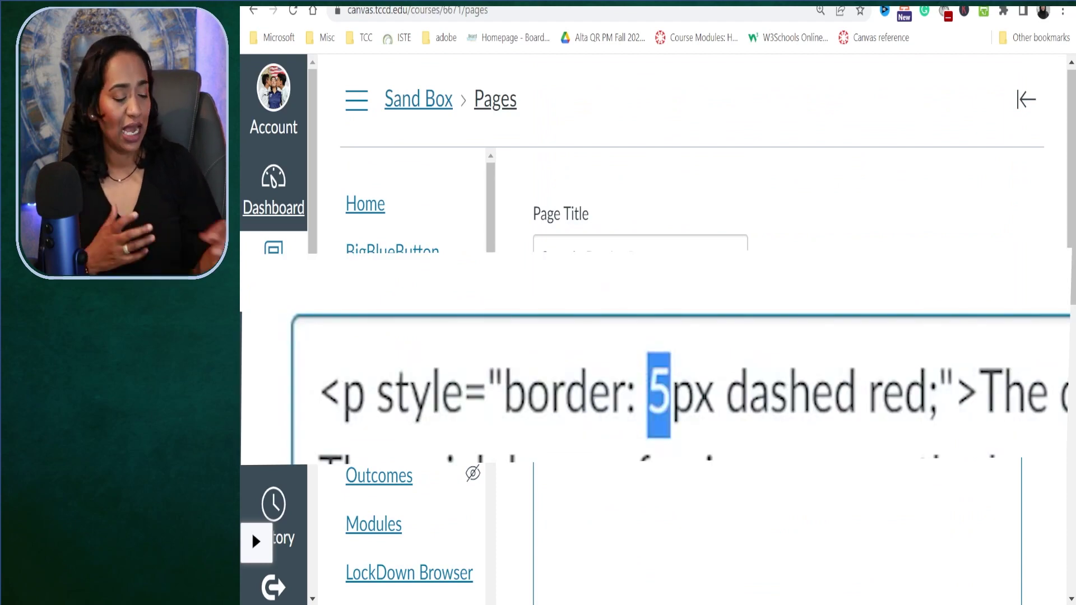
- Set the border width to 15px, then swap dashed for solid, previewing each change
{"action": "type", "text": "15"}
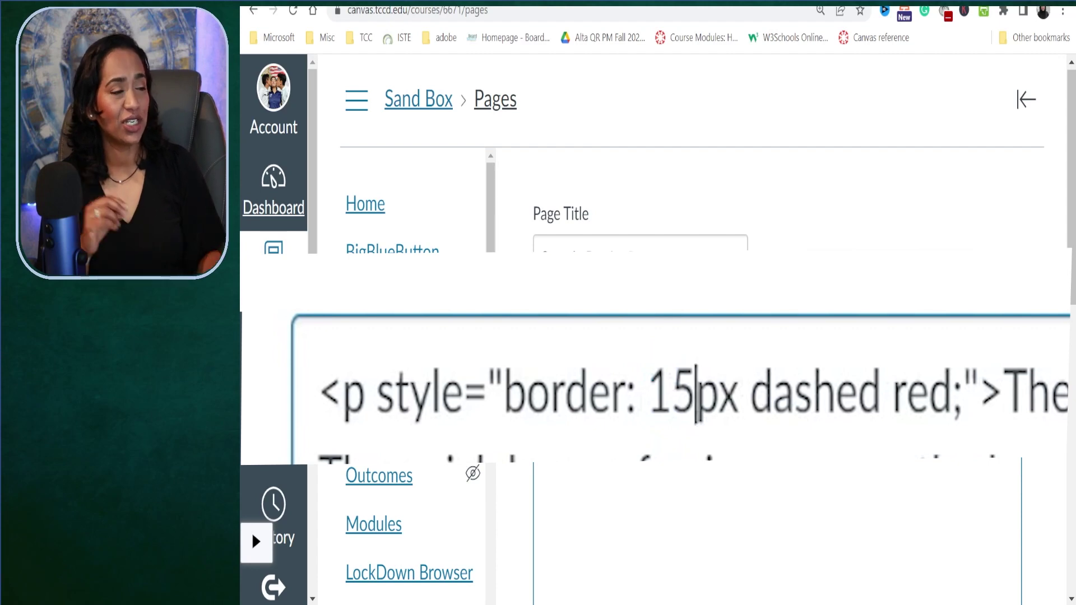
{"action": "left_click", "coordinate": [948, 522]}
{"action": "left_click", "coordinate": [949, 522]}
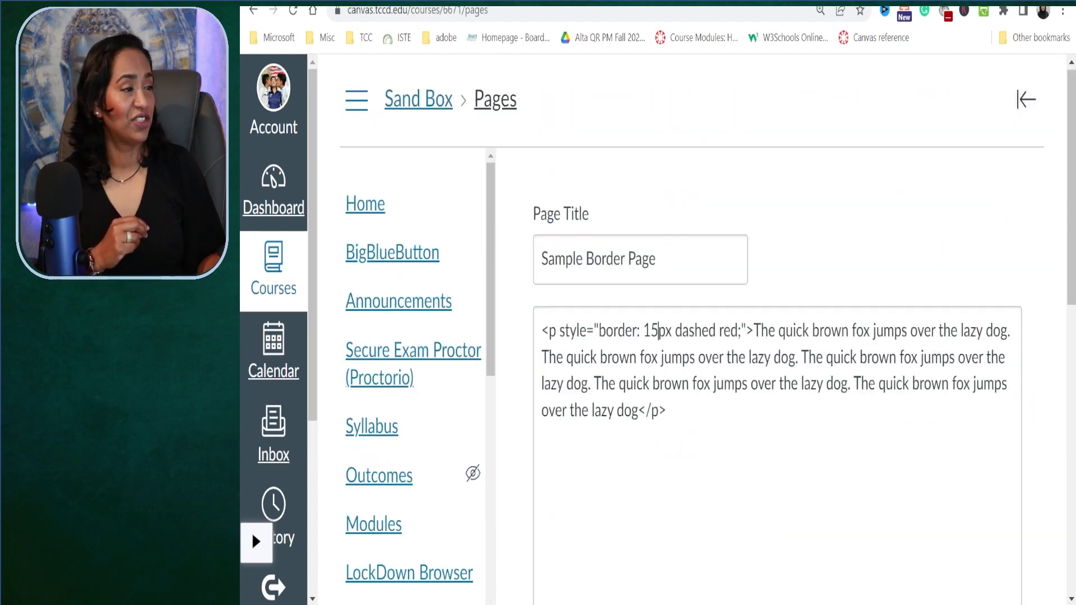
{"action": "key", "text": "shift+Left"}
{"action": "key", "text": "shift+Left"}
{"action": "key", "text": "shift+Left"}
{"action": "key", "text": "shift+Left"}
{"action": "key", "text": "shift+Left"}
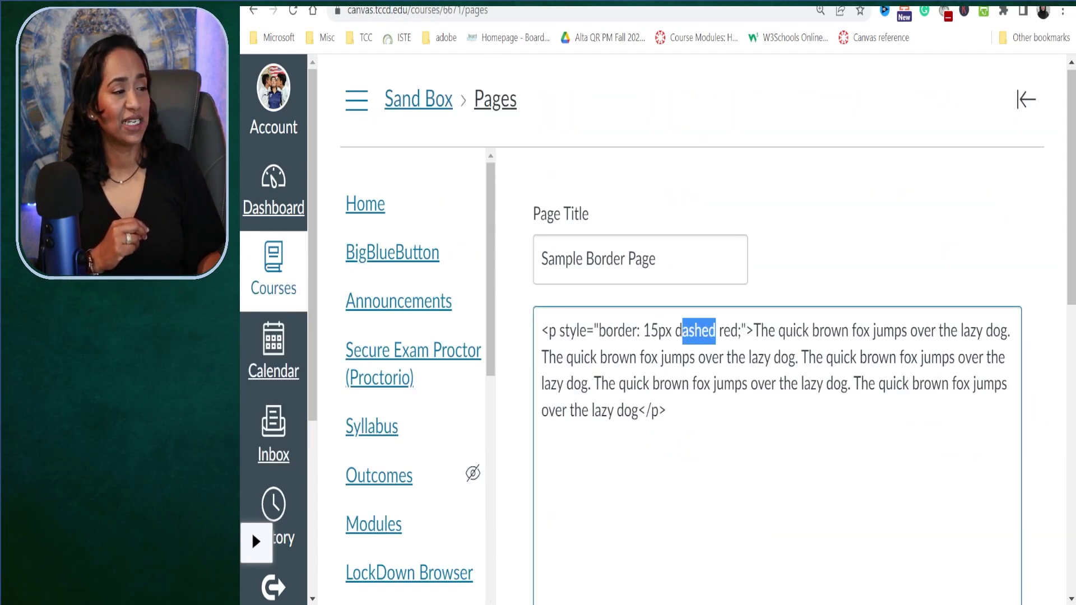
{"action": "type", "text": "solid"}
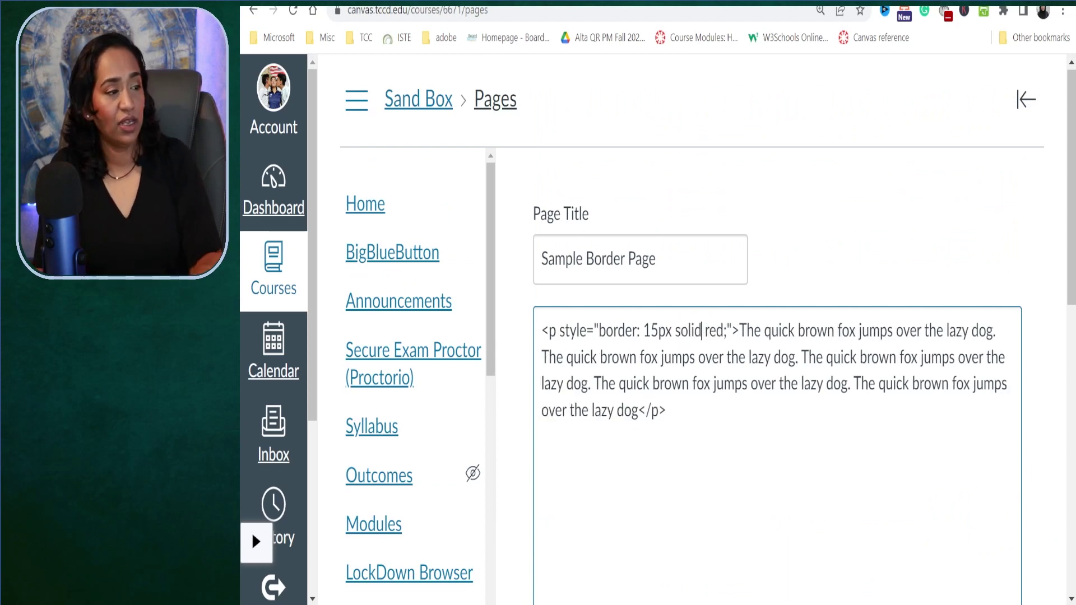
{"action": "scroll", "coordinate": [779, 392], "scroll_direction": "down", "scroll_amount": 5}
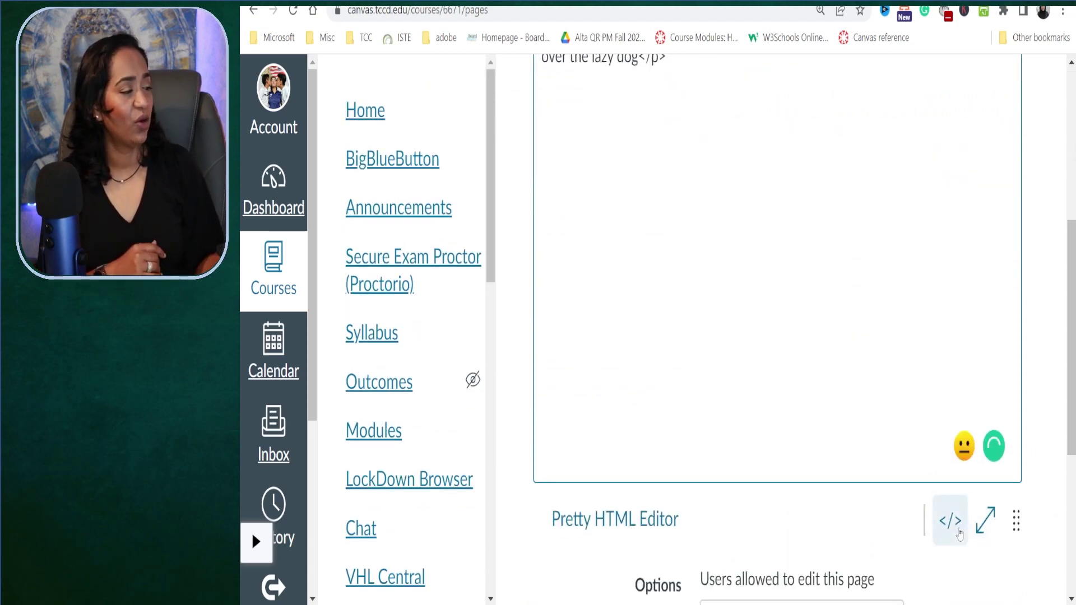
{"action": "left_click", "coordinate": [953, 524]}
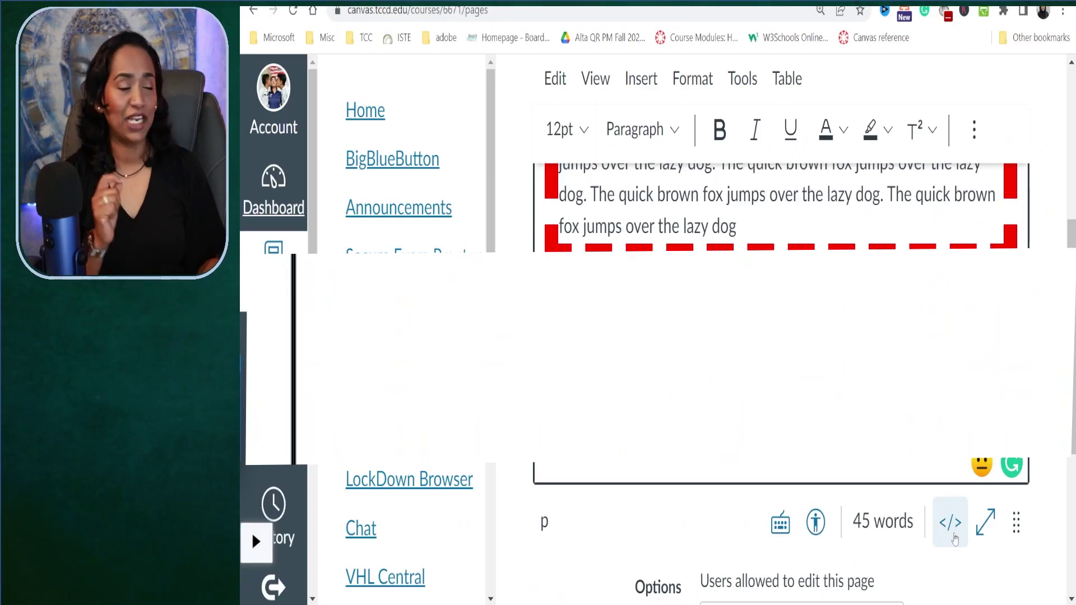
- Edit the paragraph's style back to border: 5px solid red in the HTML view
{"action": "left_click", "coordinate": [950, 522]}
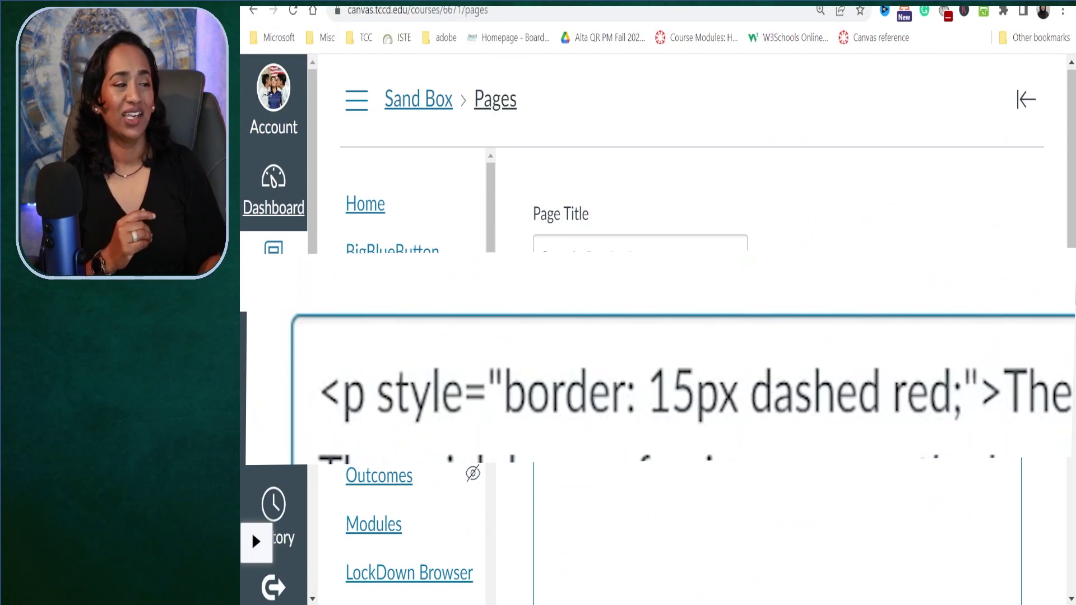
{"action": "left_click_drag", "start_coordinate": [672, 393], "coordinate": [648, 392]}
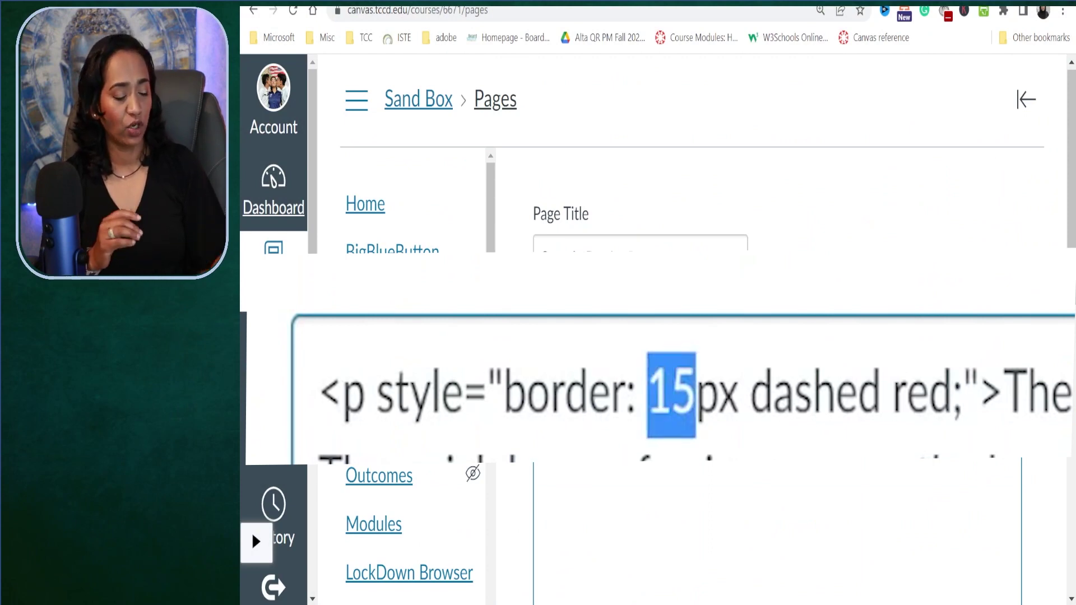
{"action": "type", "text": "5"}
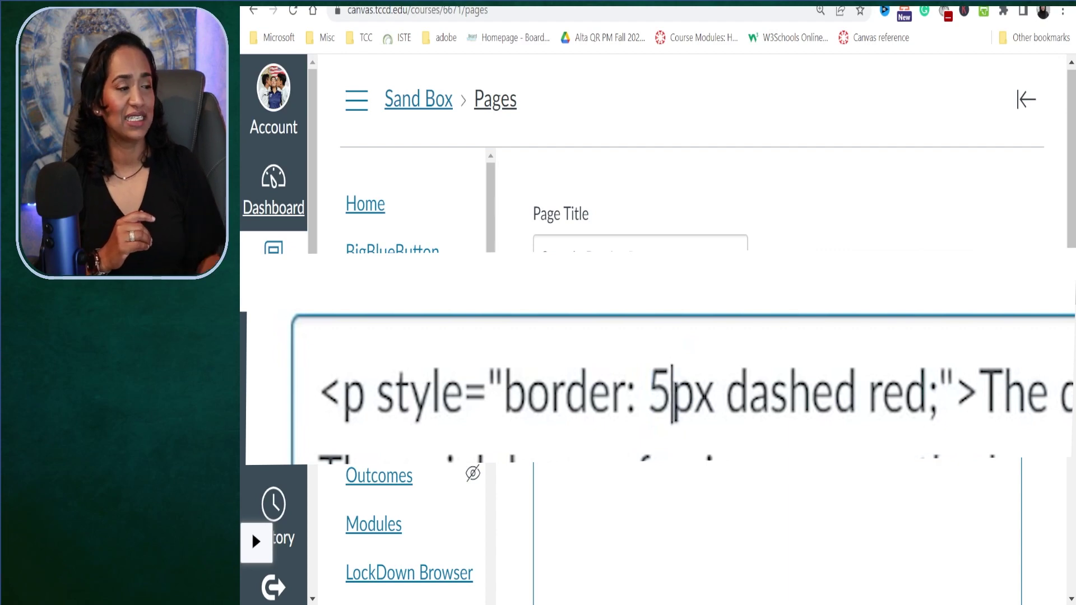
{"action": "left_click_drag", "start_coordinate": [863, 393], "coordinate": [726, 392]}
{"action": "type", "text": "solid"}
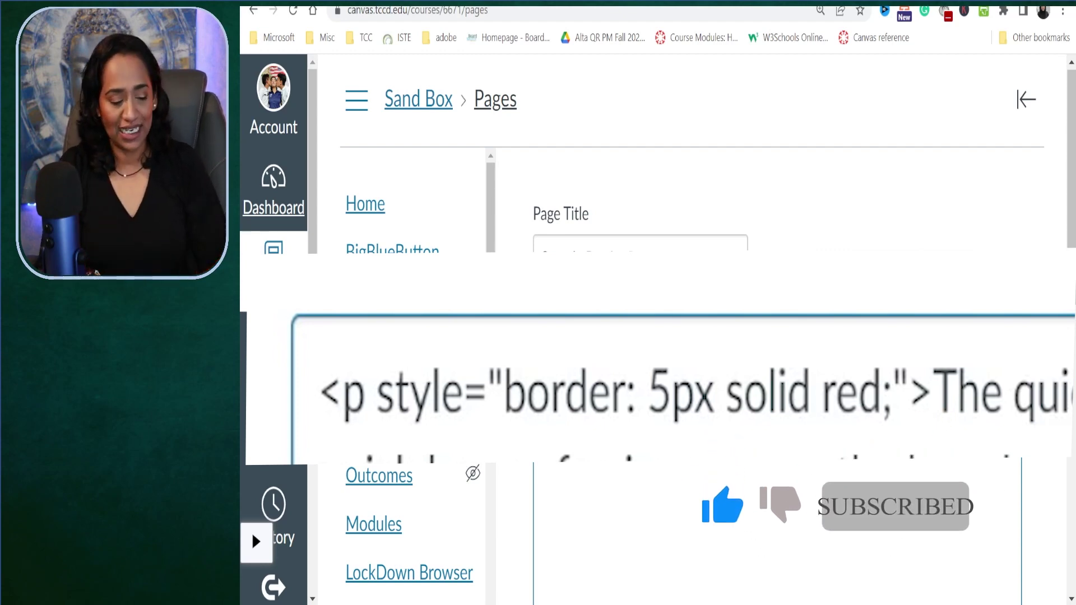
{"action": "key", "text": "ctrl+plus"}
{"action": "scroll", "coordinate": [785, 336], "scroll_direction": "down", "scroll_amount": 2}
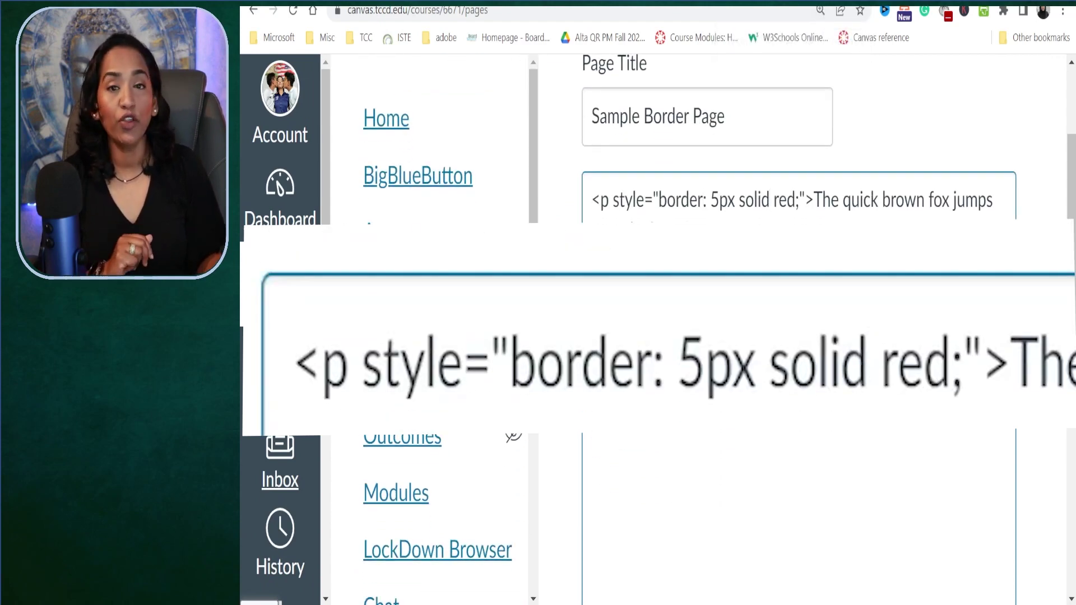
- Change border to border-left, preview the red left-only border, then reopen the HTML at that property
{"action": "type", "text": "-"}
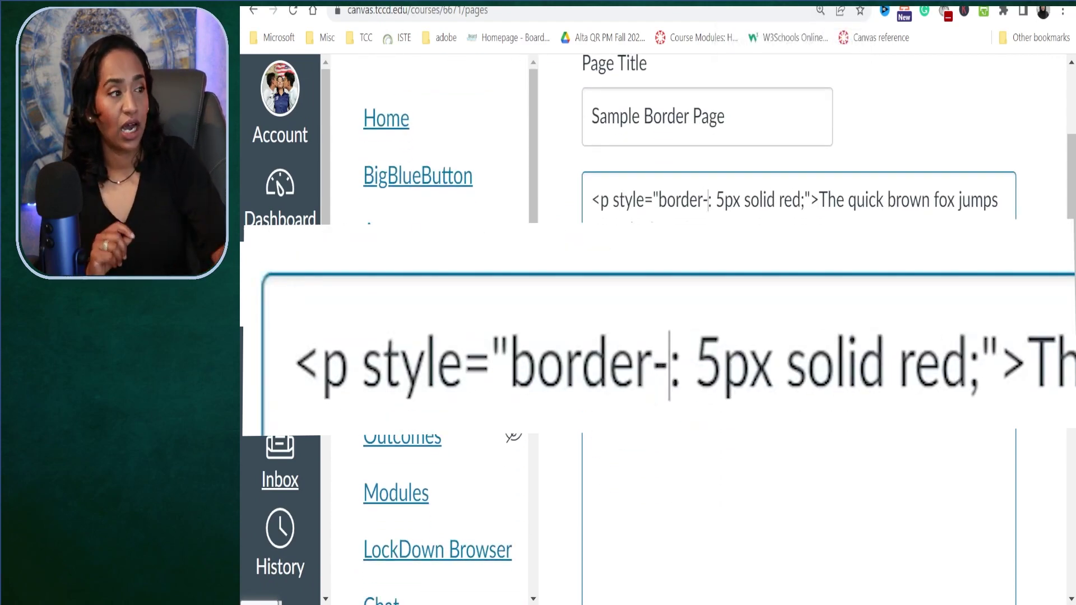
{"action": "type", "text": "left"}
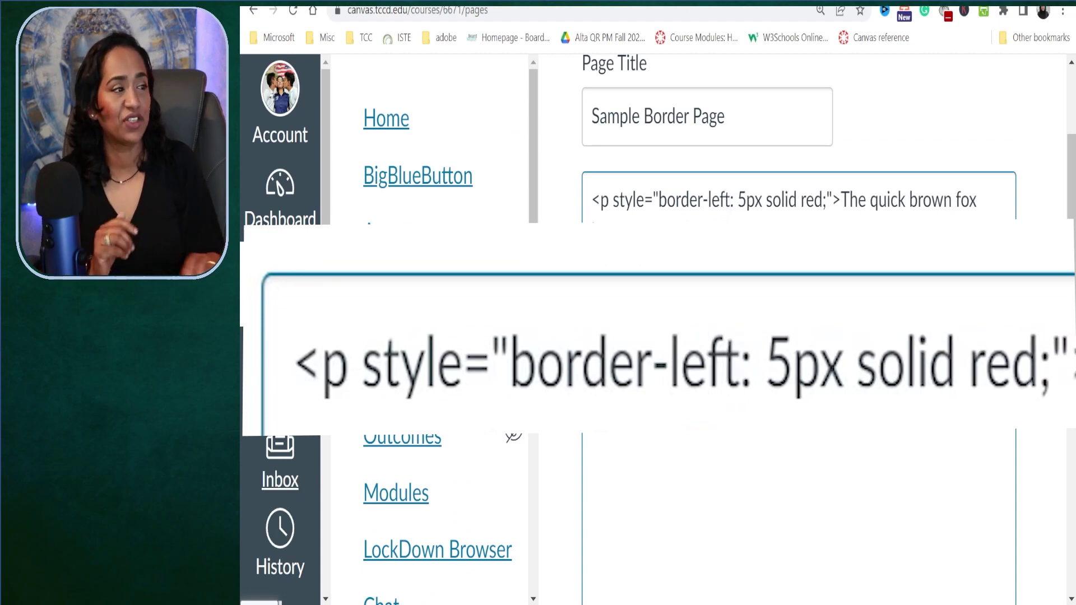
{"action": "scroll", "coordinate": [785, 336], "scroll_direction": "down", "scroll_amount": 3}
{"action": "left_click", "coordinate": [939, 568]}
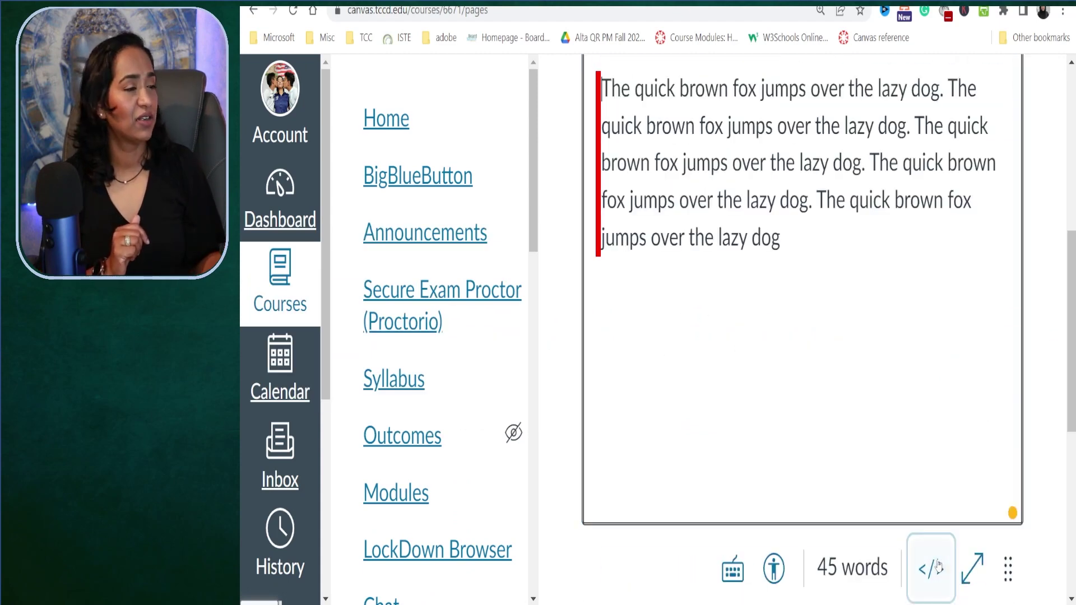
{"action": "scroll", "coordinate": [802, 393], "scroll_direction": "up", "scroll_amount": 5}
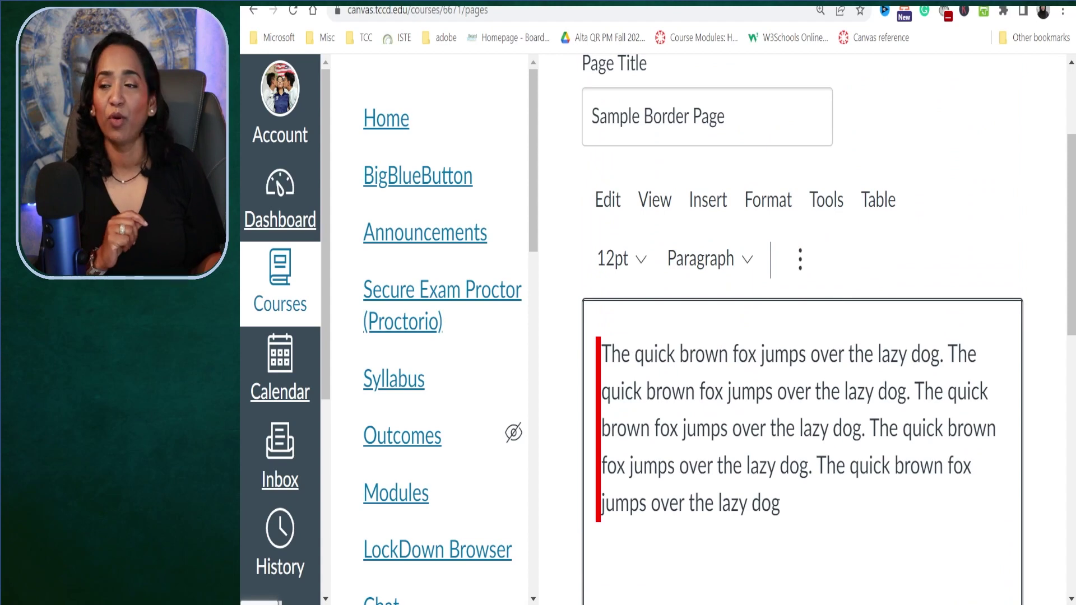
{"action": "key", "text": "ctrl+0"}
{"action": "scroll", "coordinate": [729, 336], "scroll_direction": "down", "scroll_amount": 2}
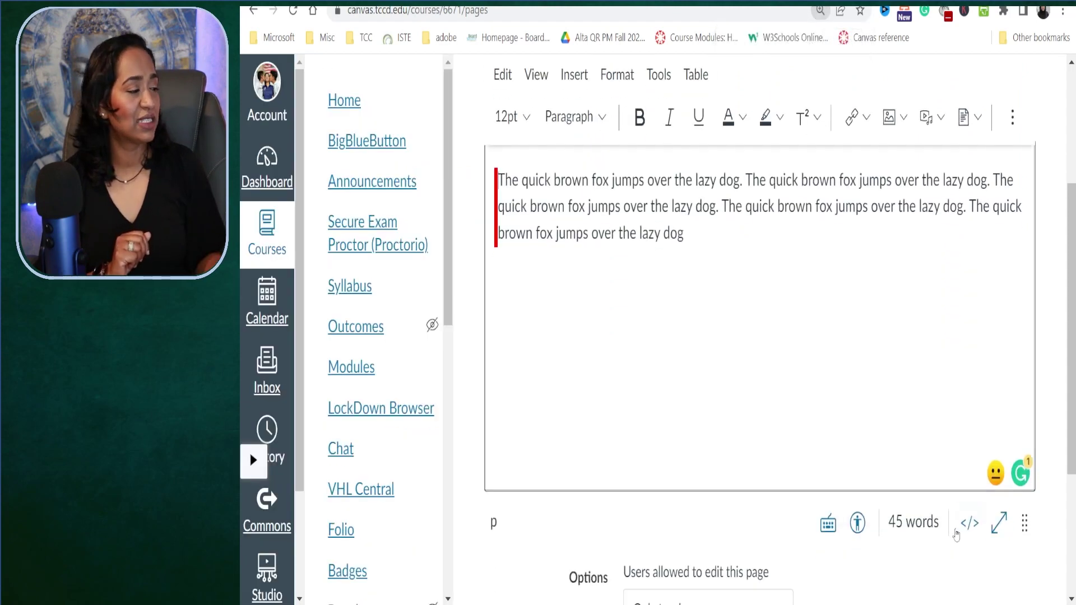
{"action": "left_click", "coordinate": [970, 523]}
{"action": "scroll", "coordinate": [756, 336], "scroll_direction": "up", "scroll_amount": 2}
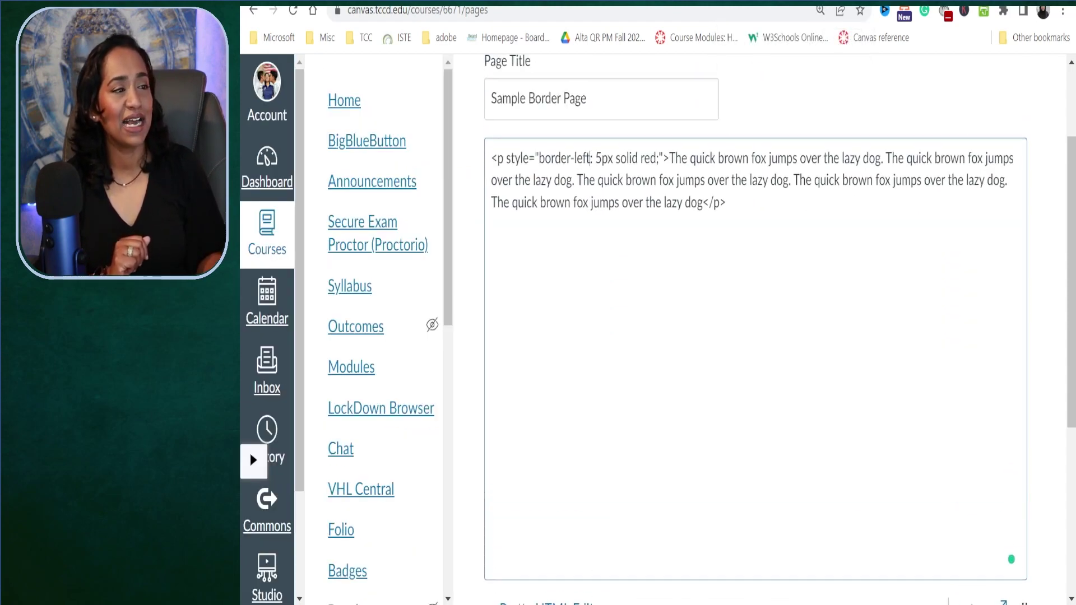
{"action": "left_click", "coordinate": [590, 159]}
- Change border-left to border-bottom so the red border sits on the bottom edge
{"action": "key", "text": "BackSpace"}
{"action": "key", "text": "BackSpace"}
{"action": "key", "text": "BackSpace"}
{"action": "key", "text": "BackSpace"}
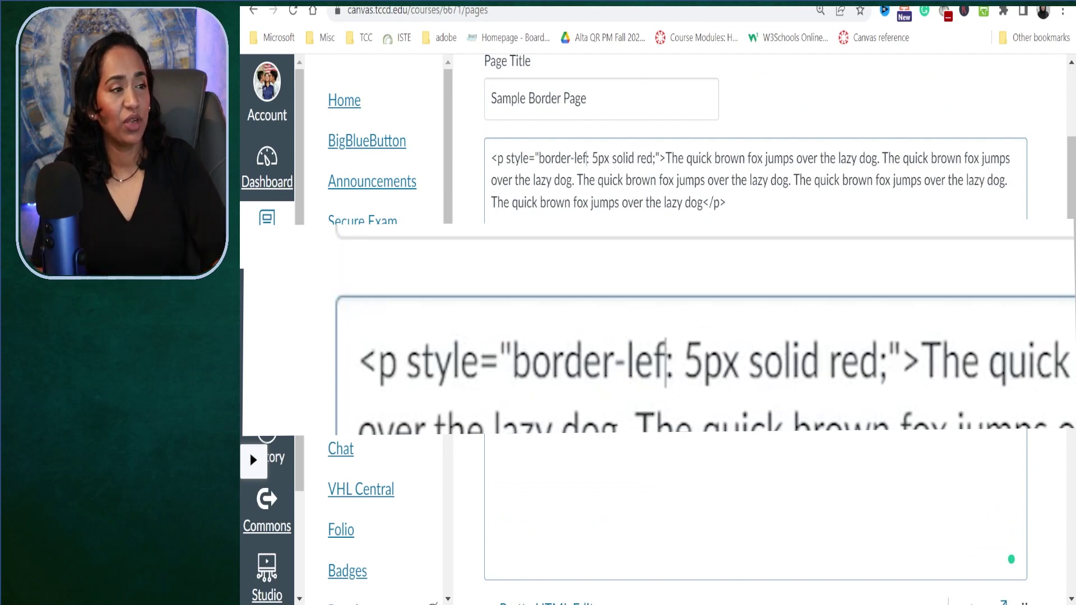
{"action": "type", "text": "bottom"}
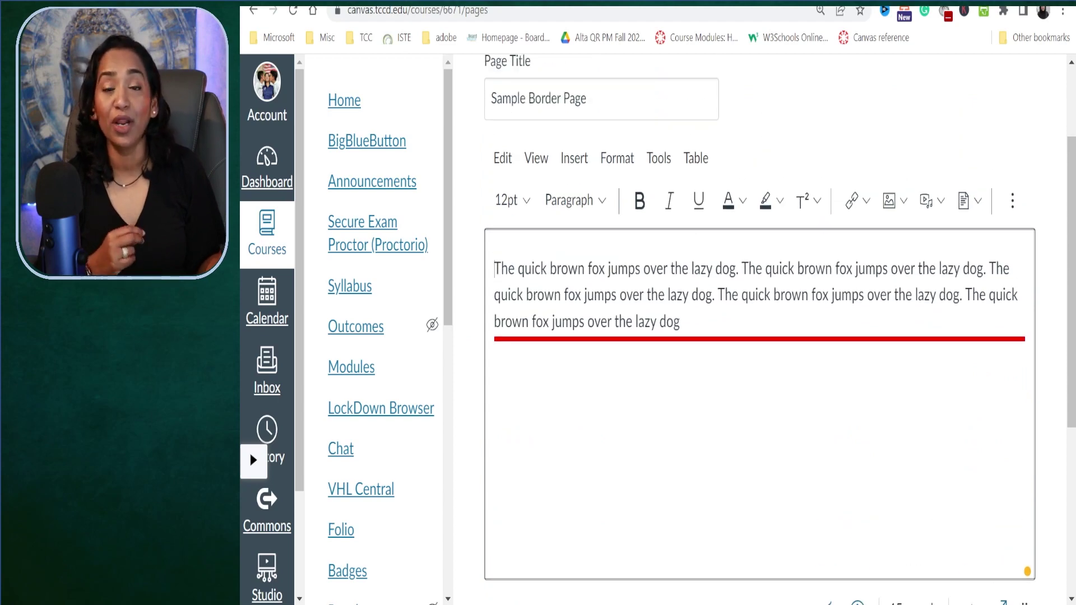
{"action": "scroll", "coordinate": [760, 392], "scroll_direction": "down", "scroll_amount": 3}
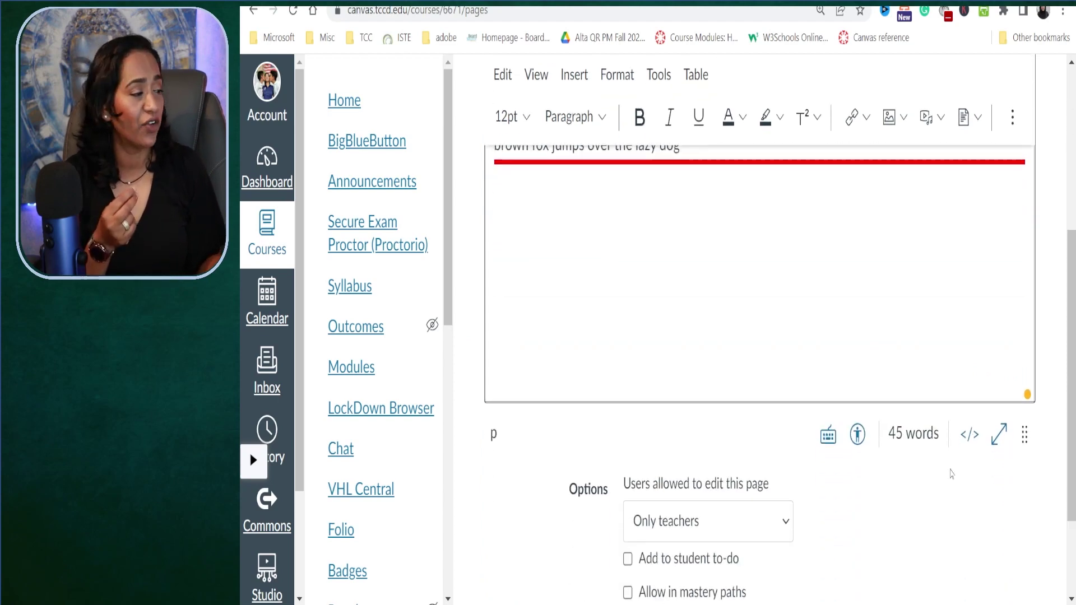
{"action": "left_click", "coordinate": [965, 435]}
- Make the bottom border double and preview it, then change it to dashed and preview again
{"action": "left_click_drag", "start_coordinate": [814, 345], "coordinate": [744, 345]}
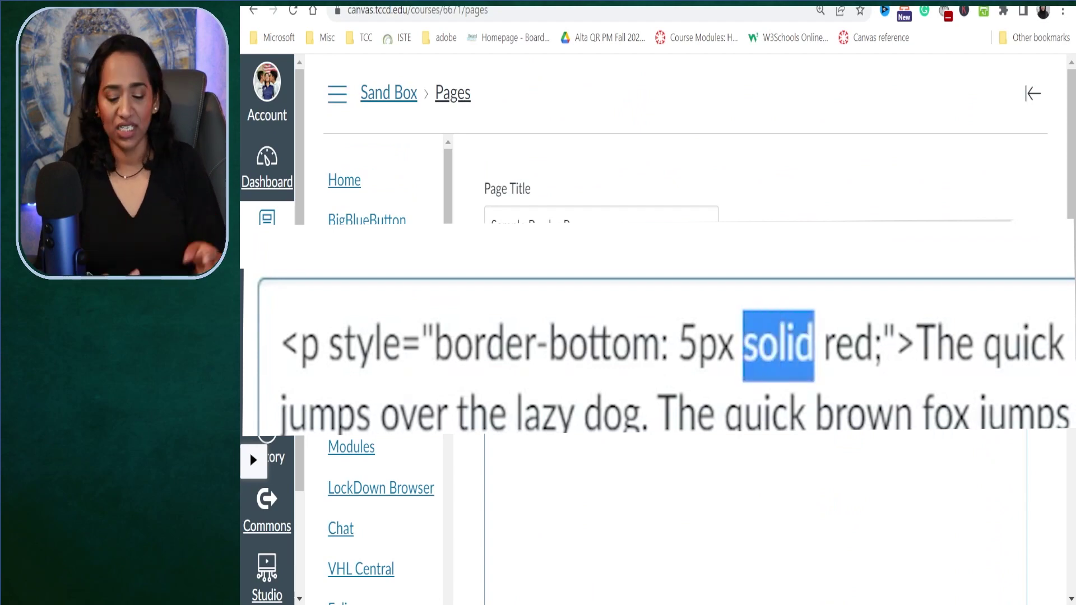
{"action": "type", "text": "dou"}
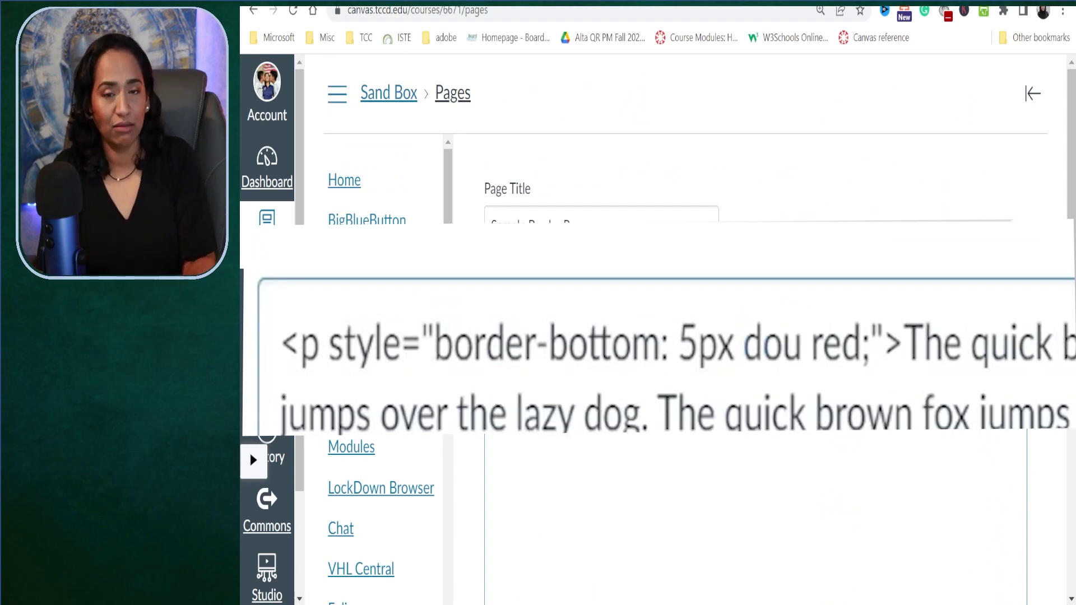
{"action": "type", "text": "bl"}
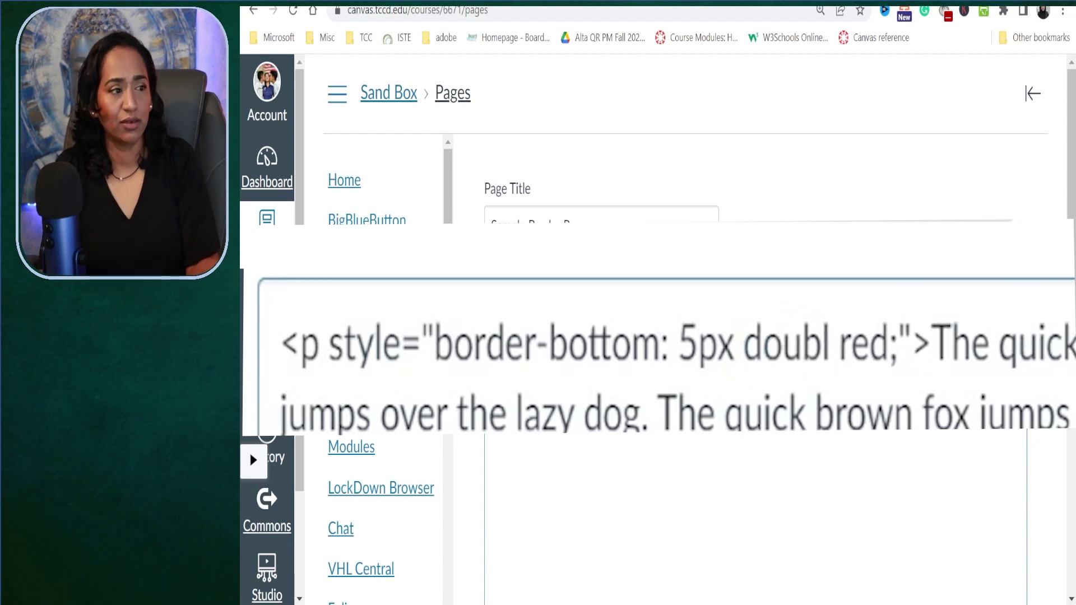
{"action": "type", "text": "e"}
{"action": "scroll", "coordinate": [673, 336], "scroll_direction": "down", "scroll_amount": 1}
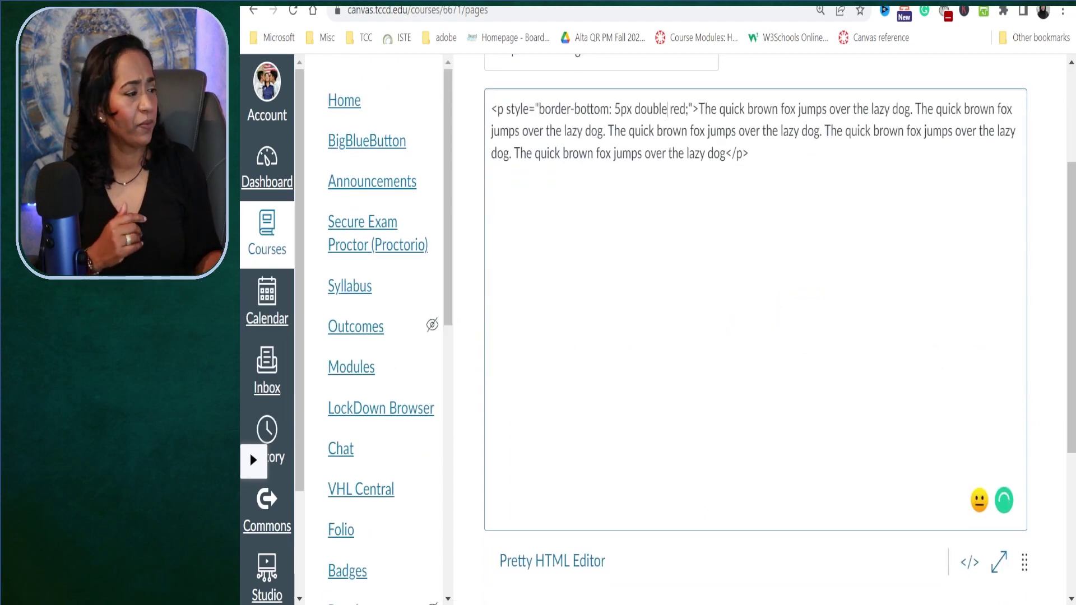
{"action": "left_click", "coordinate": [969, 562]}
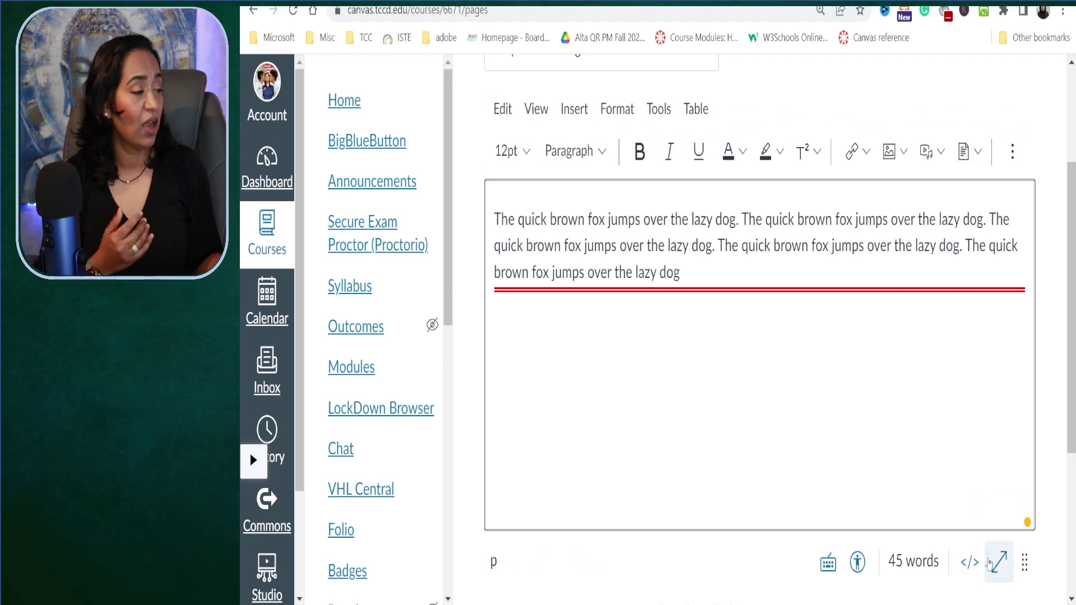
{"action": "left_click", "coordinate": [970, 562]}
{"action": "key", "text": "shift+Left"}
{"action": "key", "text": "shift+Left"}
{"action": "key", "text": "shift+Left"}
{"action": "key", "text": "shift+Left"}
{"action": "key", "text": "shift+Left"}
{"action": "key", "text": "shift+Left"}
{"action": "type", "text": "dashed"}
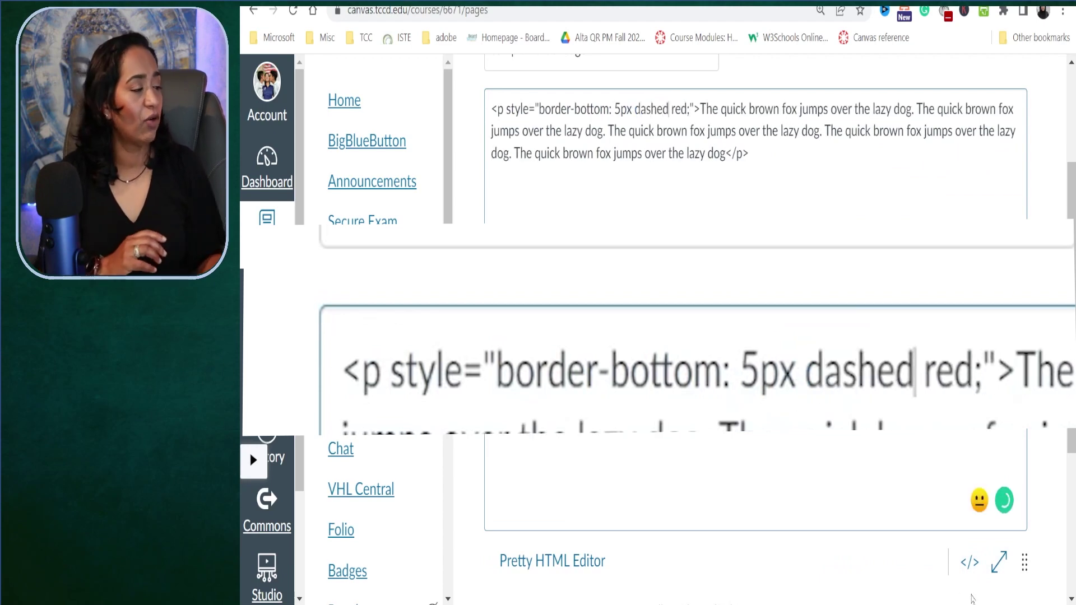
{"action": "left_click", "coordinate": [970, 563]}
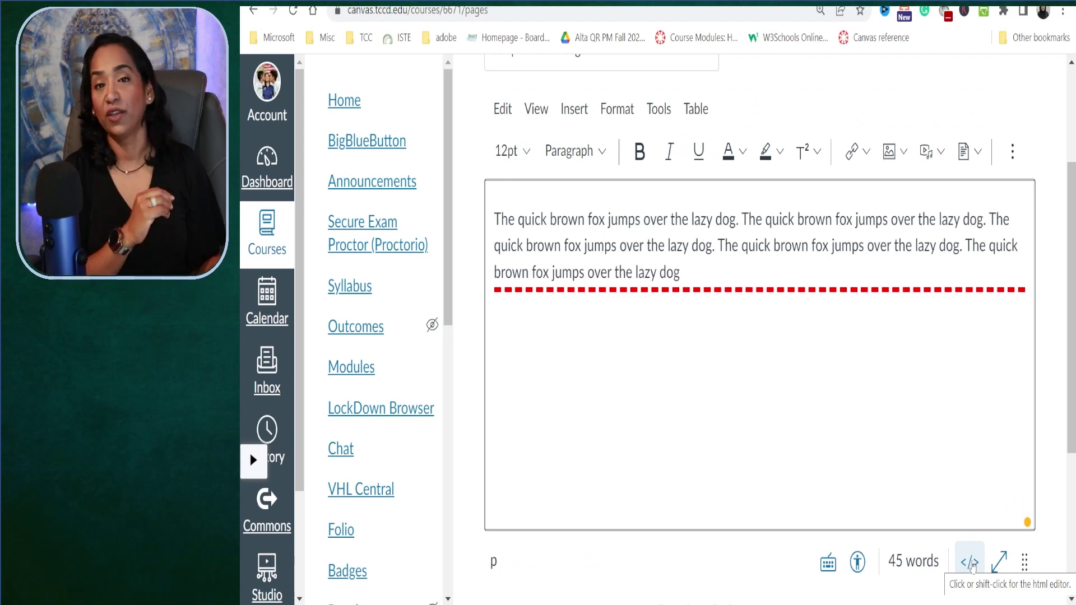
- Change border-bottom to border-top and preview the red dashed border on the top edge
{"action": "left_click", "coordinate": [971, 563]}
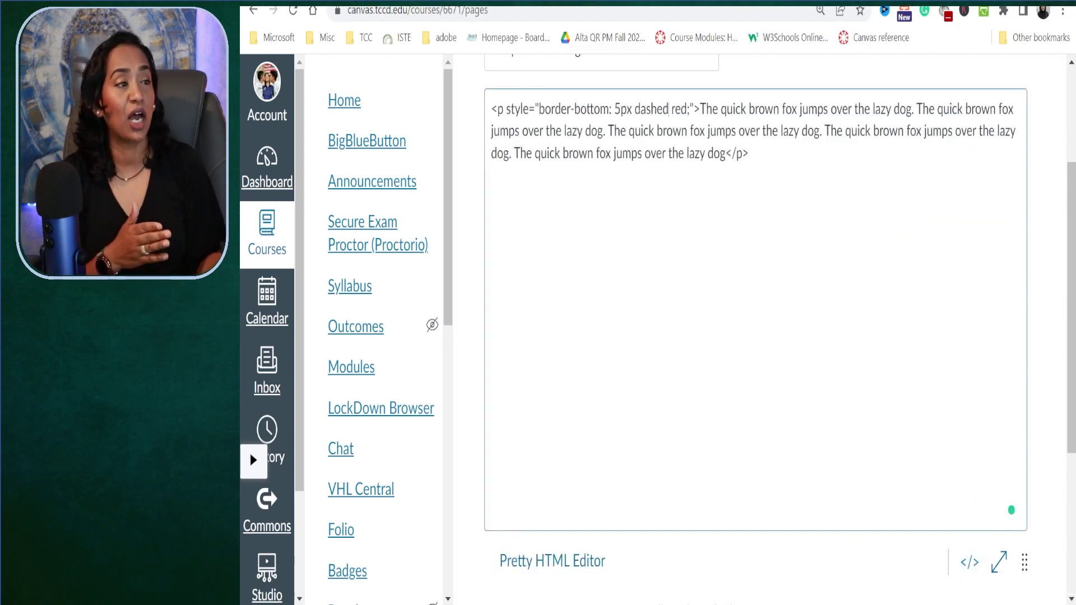
{"action": "left_click_drag", "start_coordinate": [610, 108], "coordinate": [575, 109]}
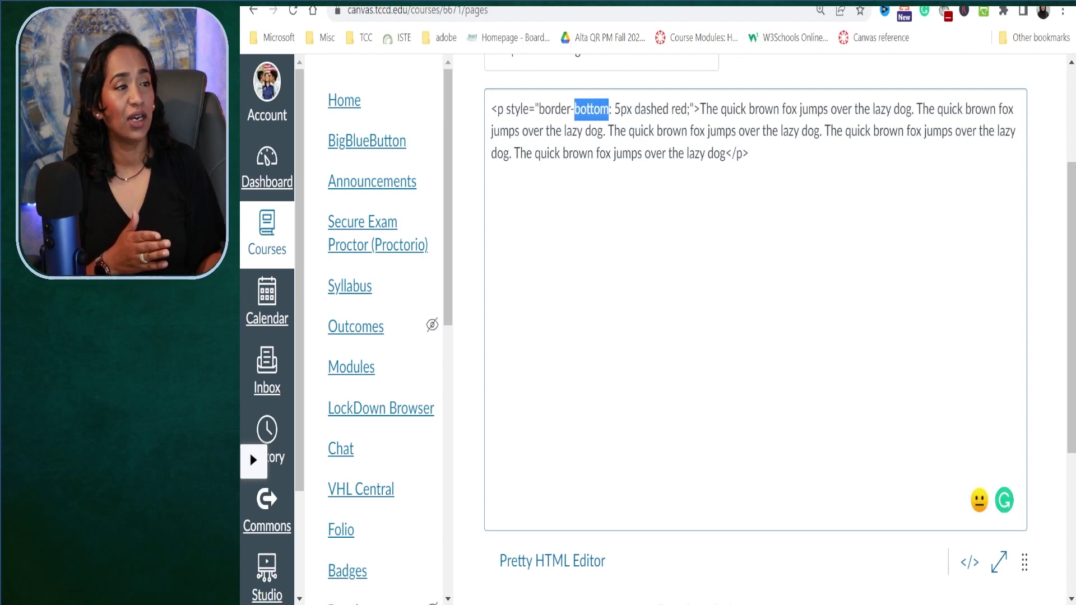
{"action": "type", "text": "top"}
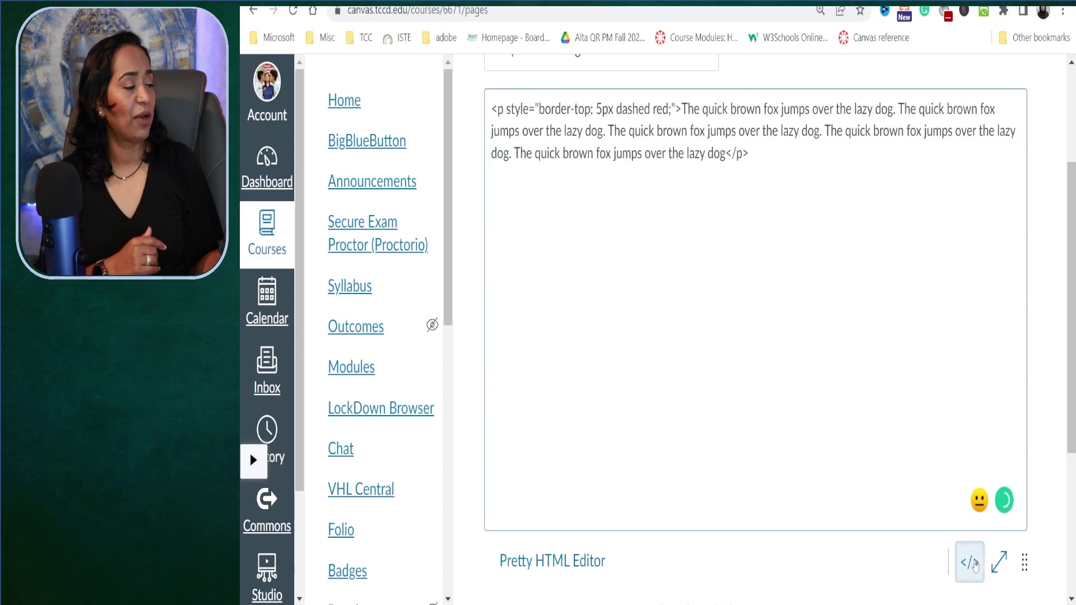
{"action": "left_click", "coordinate": [970, 563]}
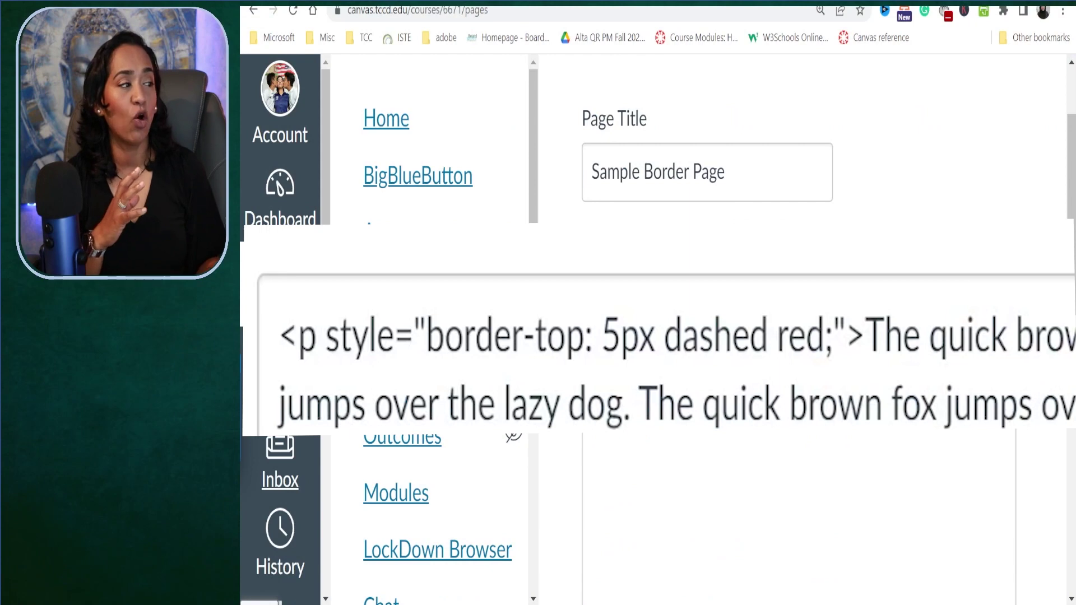
{"action": "left_click", "coordinate": [834, 336]}
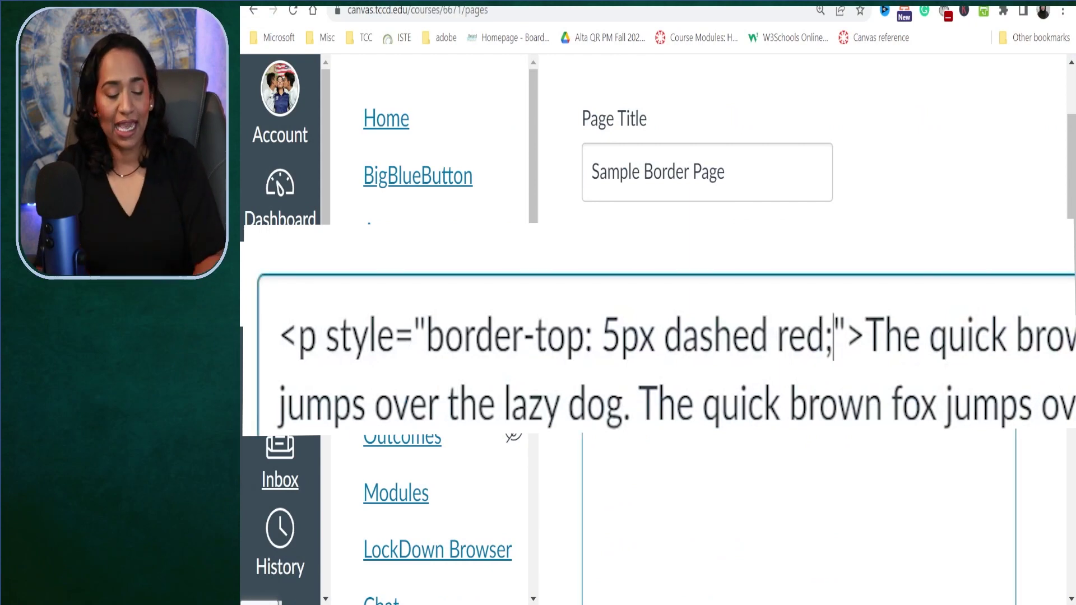
- Paste a border-radius rule, reduce it from 40px to 4px, and preview the rounded corners
{"action": "type", "text": "border-radius: 40px;"}
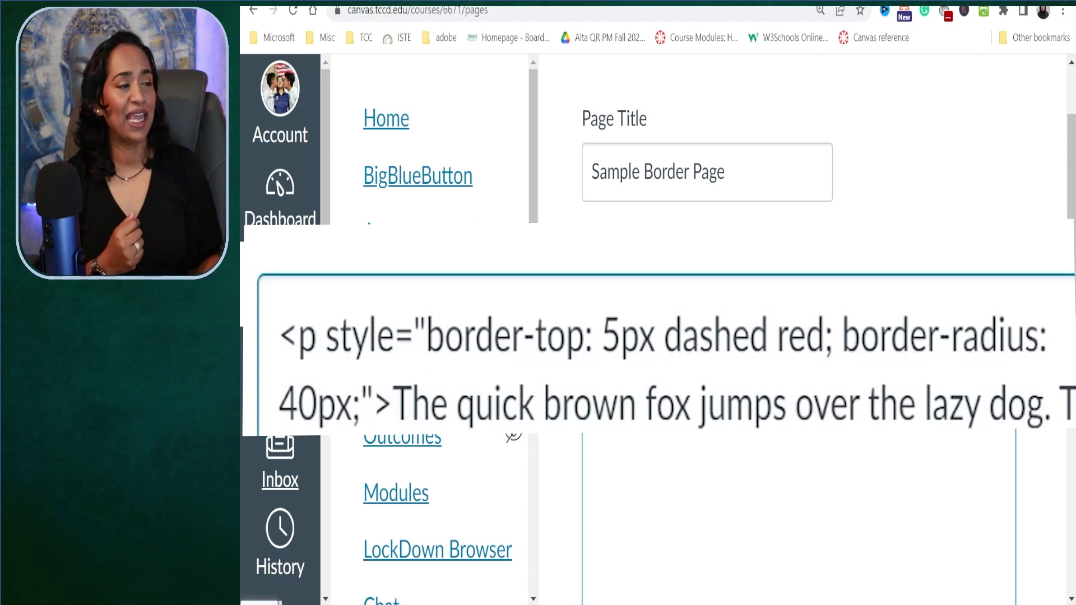
{"action": "left_click", "coordinate": [318, 404]}
{"action": "key", "text": "BackSpace"}
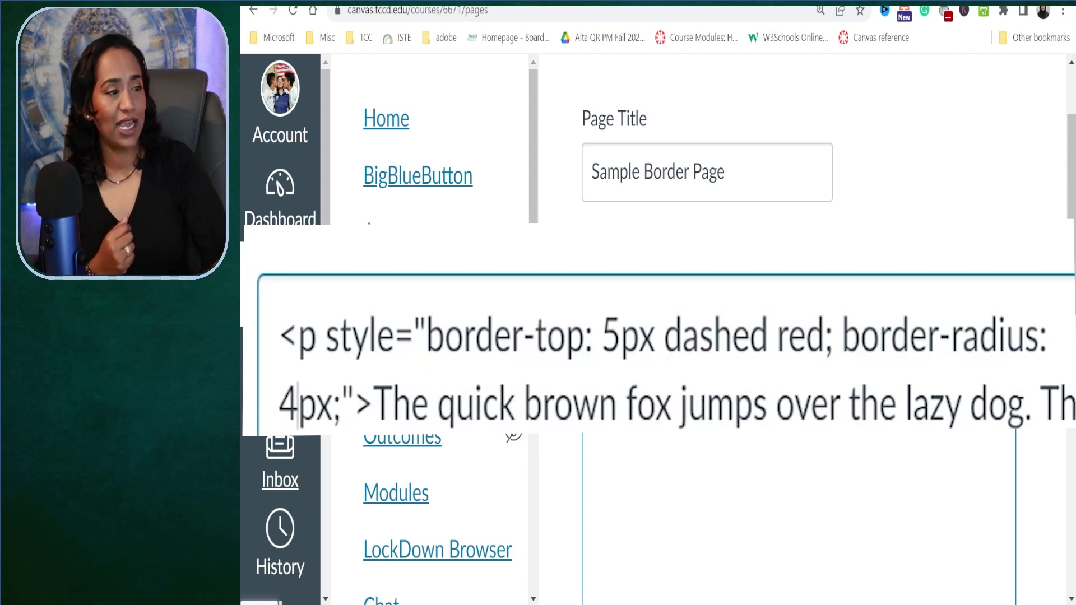
{"action": "scroll", "coordinate": [798, 337], "scroll_direction": "down", "scroll_amount": 3}
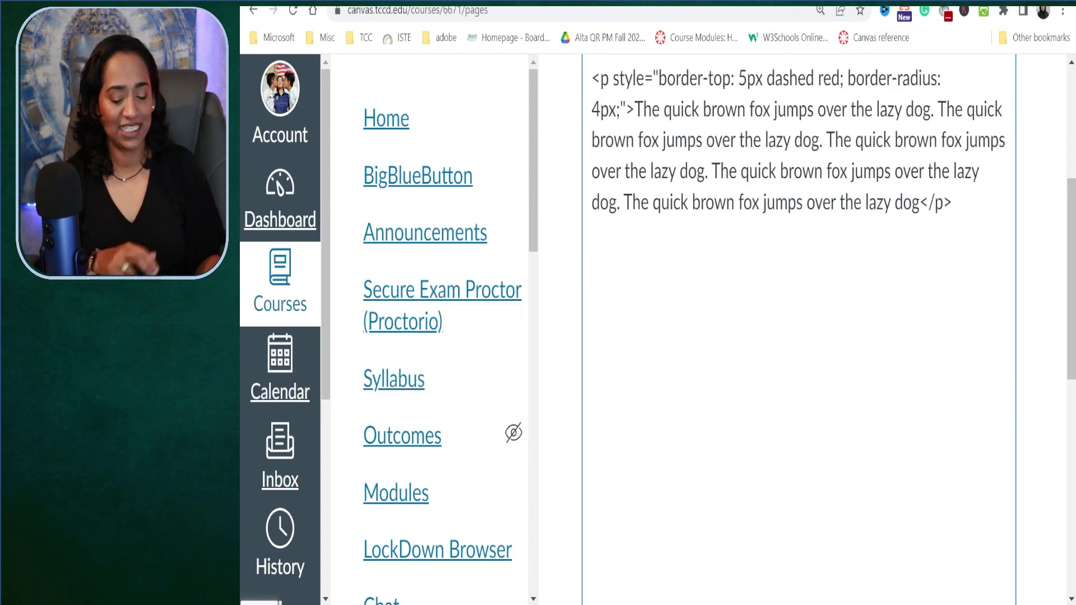
{"action": "key", "text": "ctrl+minus"}
{"action": "key", "text": "ctrl+minus"}
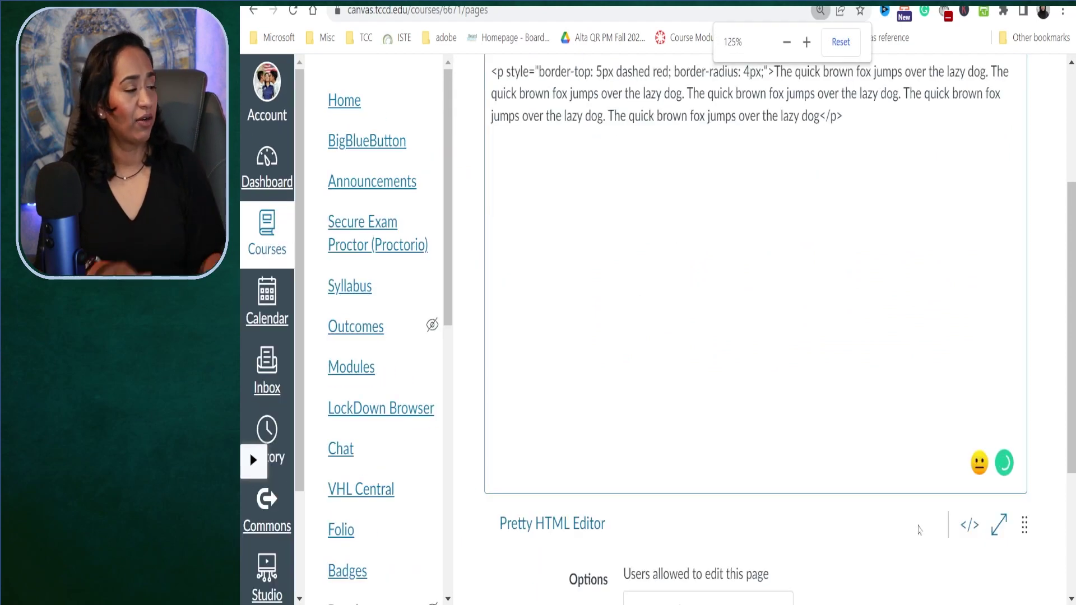
{"action": "left_click", "coordinate": [969, 527]}
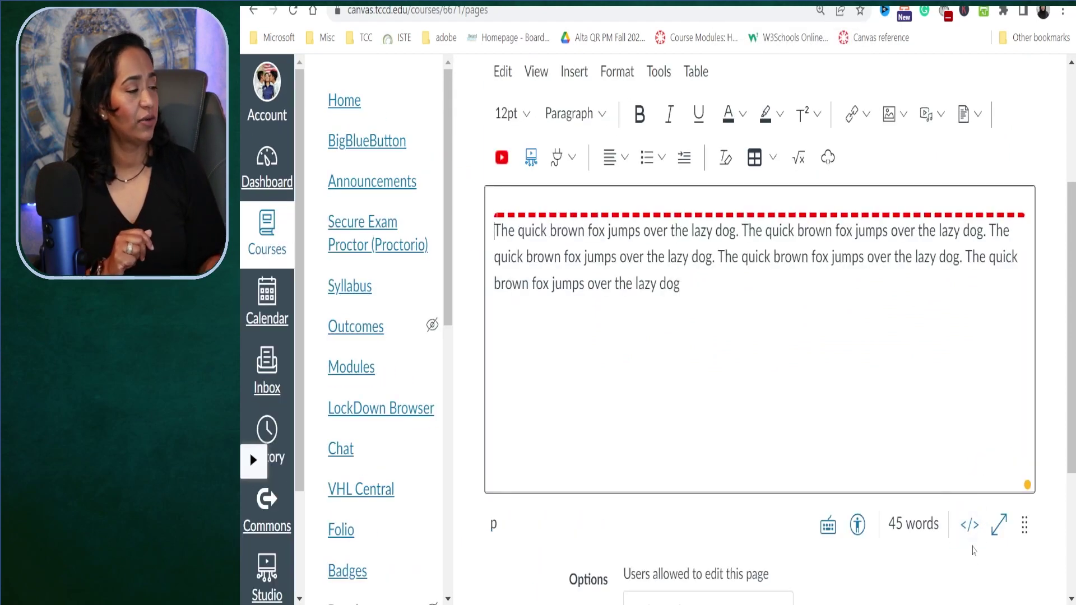
- Change border-top to border, dashed to solid and red to blue, then preview the result
{"action": "left_click", "coordinate": [970, 526]}
{"action": "scroll", "coordinate": [785, 336], "scroll_direction": "up", "scroll_amount": 2}
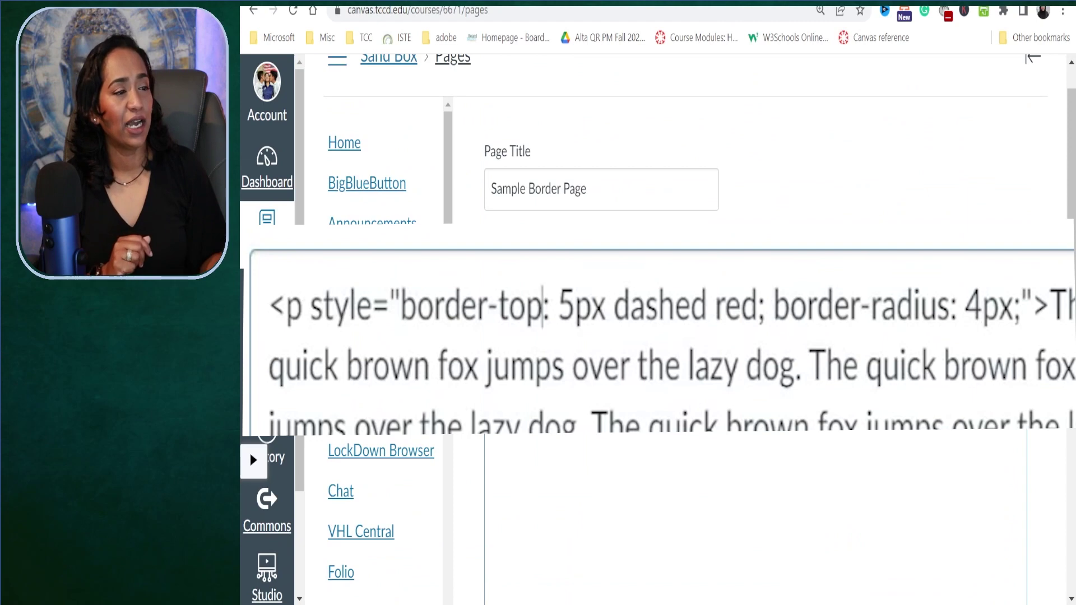
{"action": "key", "text": "BackSpace"}
{"action": "key", "text": "BackSpace"}
{"action": "key", "text": "BackSpace"}
{"action": "key", "text": "BackSpace"}
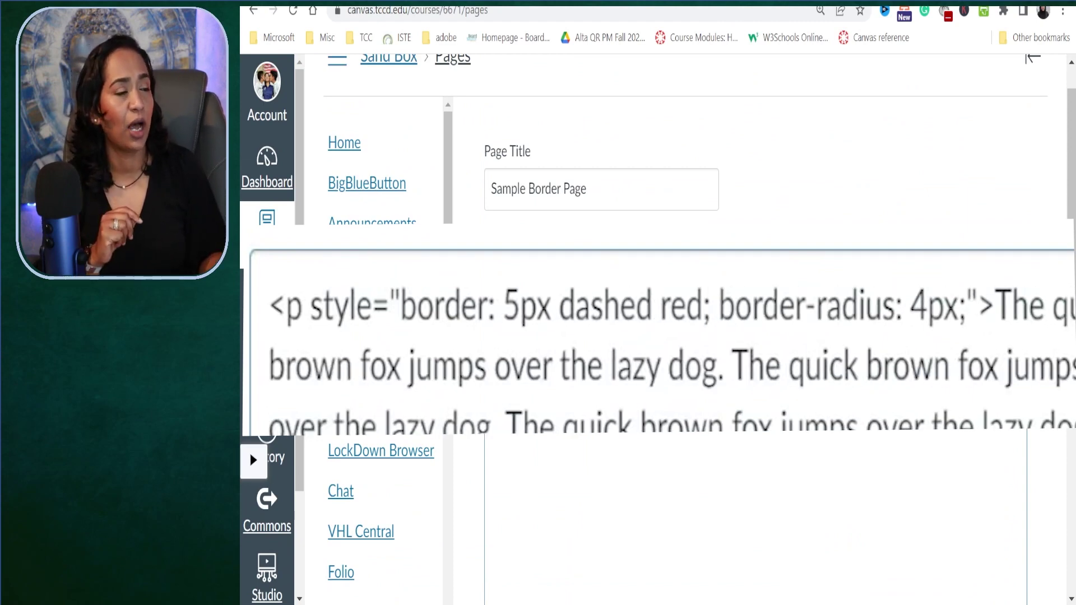
{"action": "left_click_drag", "start_coordinate": [652, 307], "coordinate": [559, 307]}
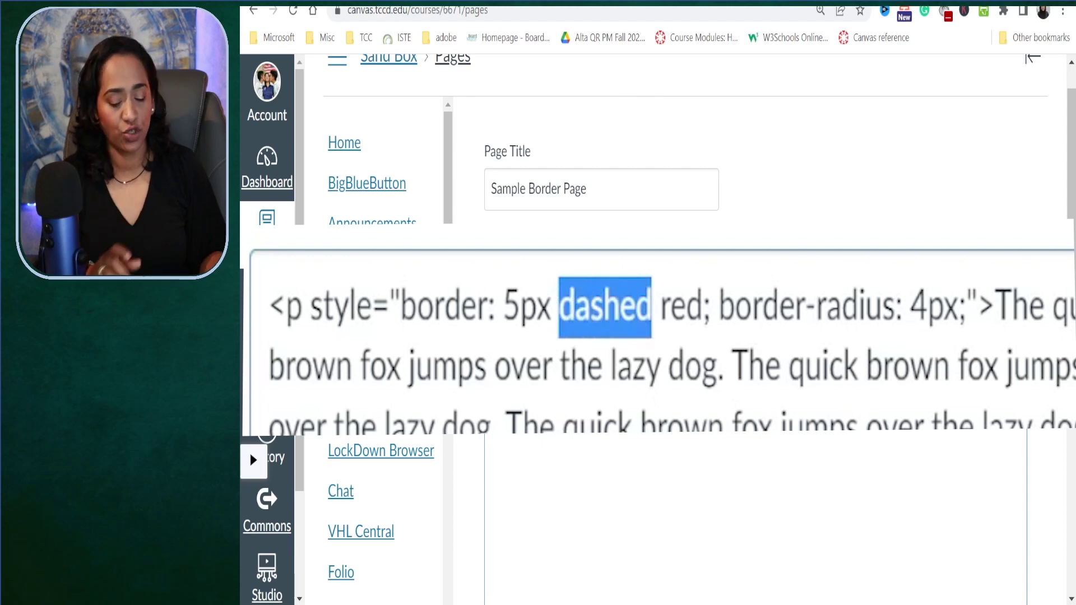
{"action": "type", "text": "solid"}
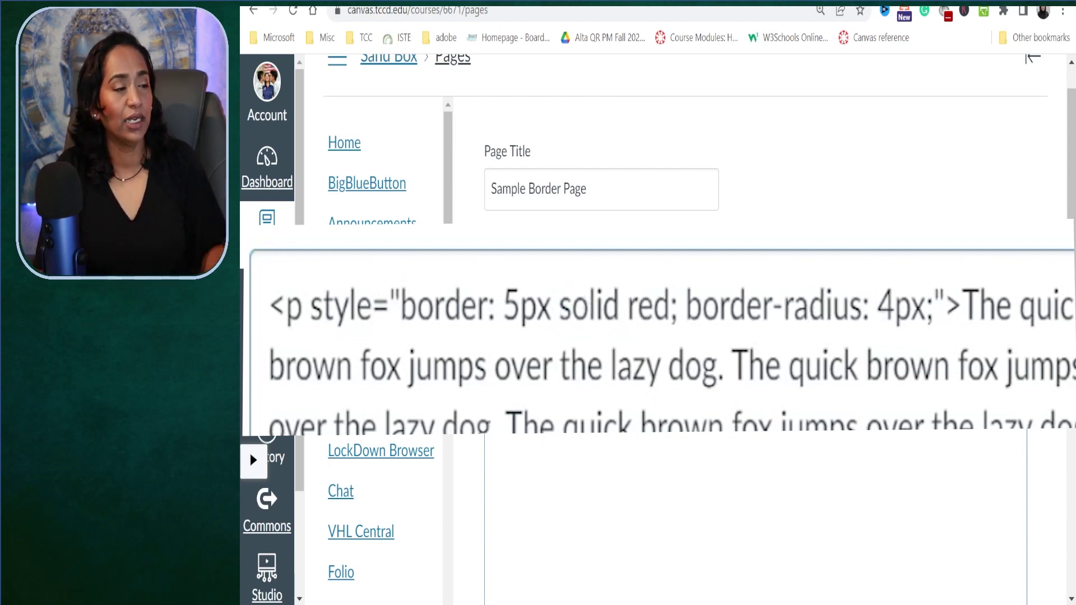
{"action": "left_click_drag", "start_coordinate": [671, 307], "coordinate": [627, 307]}
{"action": "type", "text": "blue"}
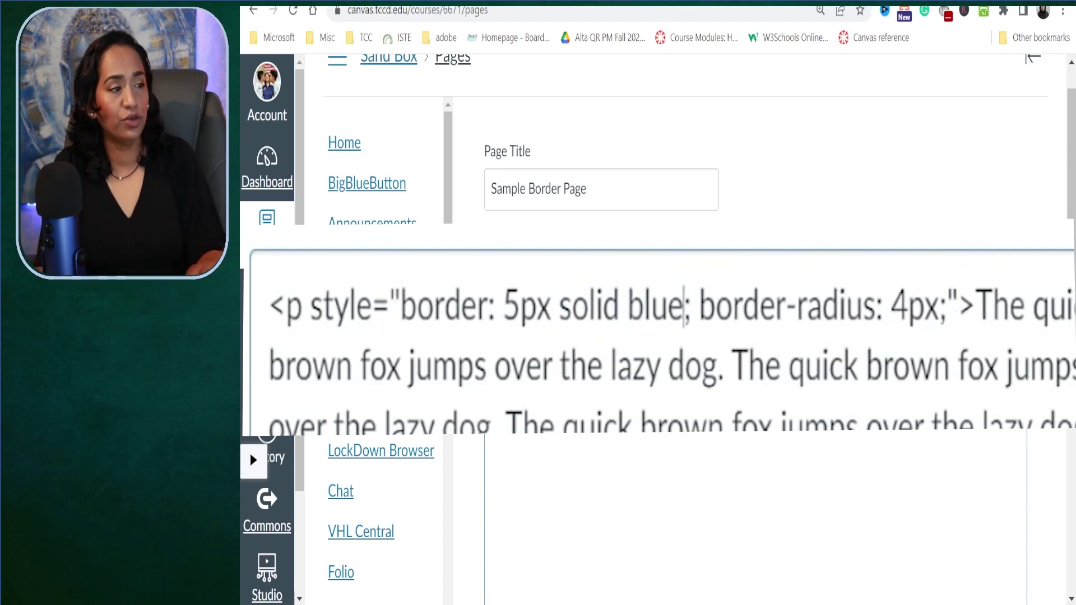
{"action": "scroll", "coordinate": [757, 280], "scroll_direction": "down", "scroll_amount": 1}
{"action": "left_click", "coordinate": [973, 527]}
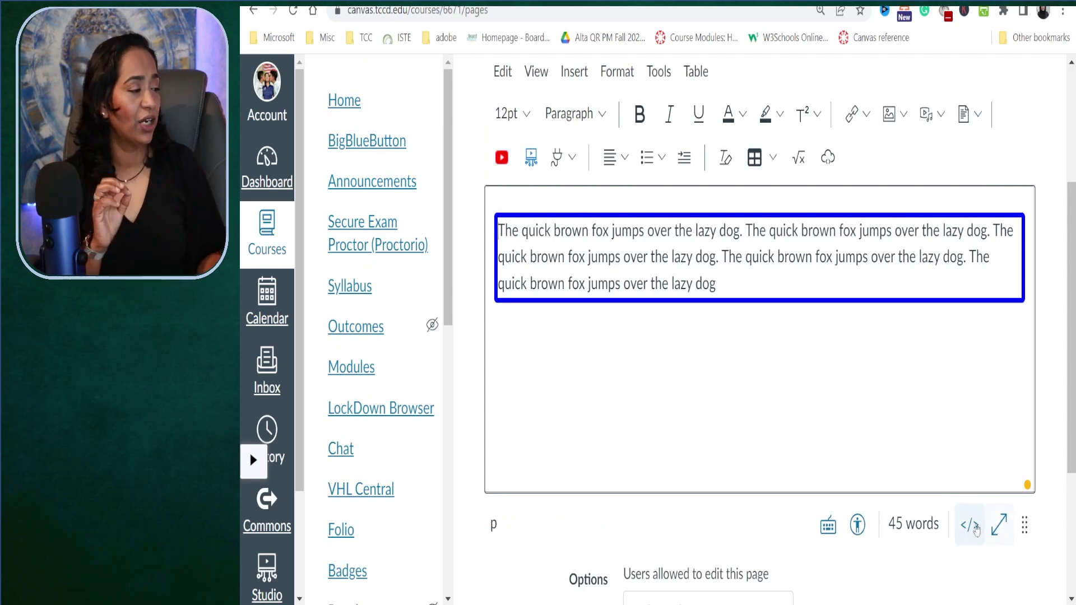
{"action": "left_click", "coordinate": [974, 527]}
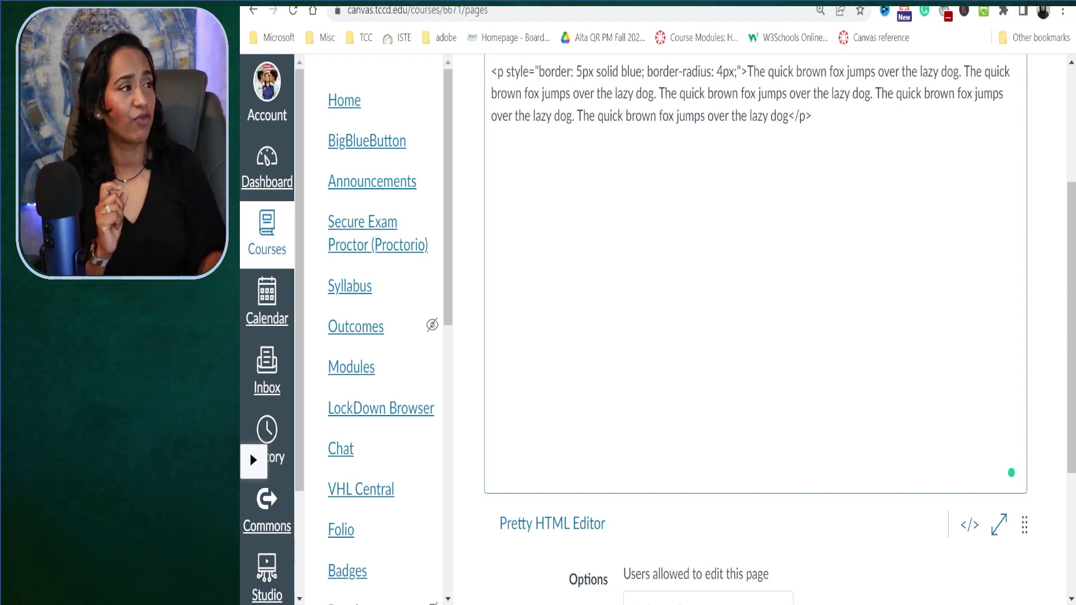
{"action": "scroll", "coordinate": [756, 281], "scroll_direction": "up", "scroll_amount": 2}
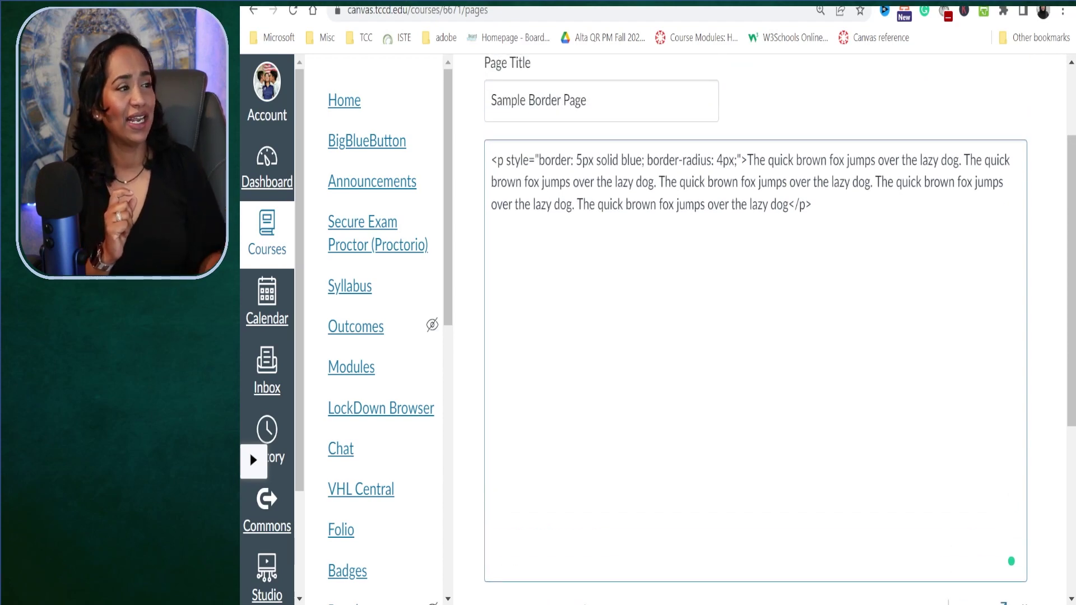
{"action": "left_click", "coordinate": [643, 160]}
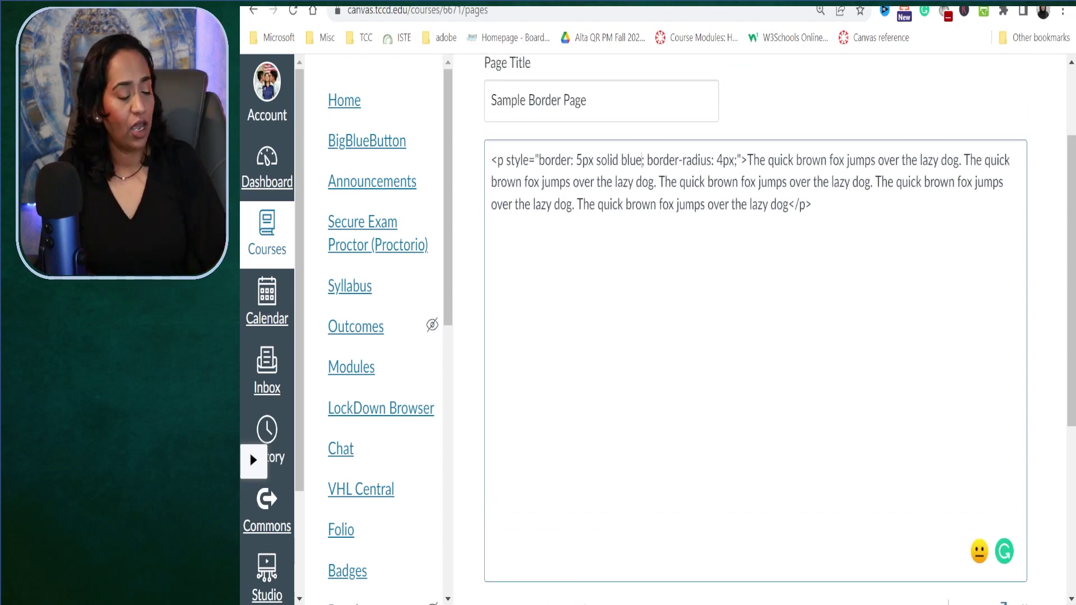
{"action": "key", "text": "ctrl+plus"}
{"action": "left_click", "coordinate": [917, 203]}
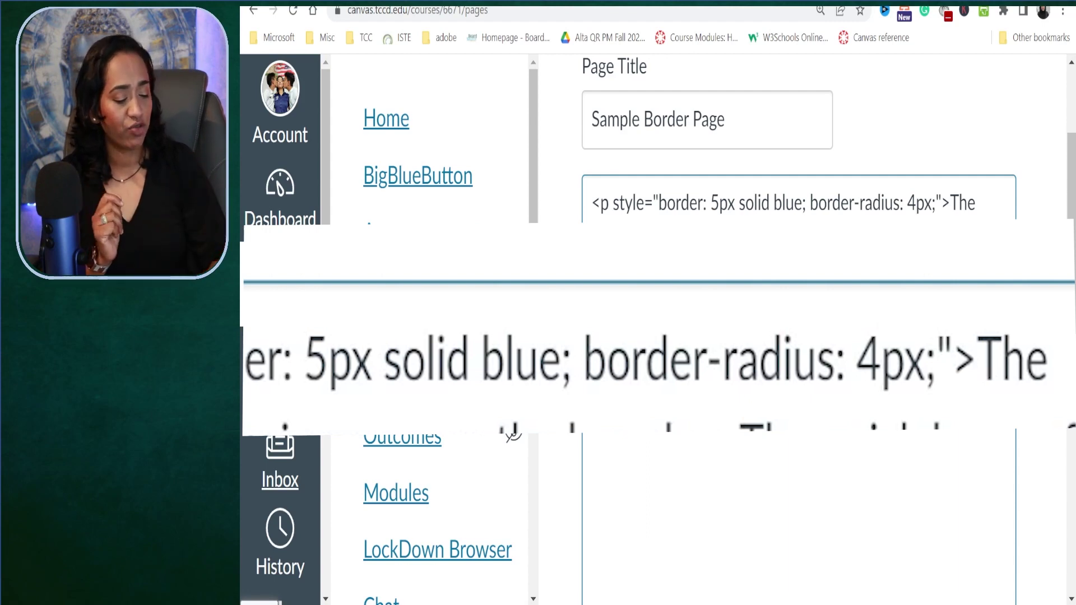
- Set border-radius to 15px and preview the rounded corners before returning to the HTML
{"action": "key", "text": "BackSpace"}
{"action": "type", "text": "15"}
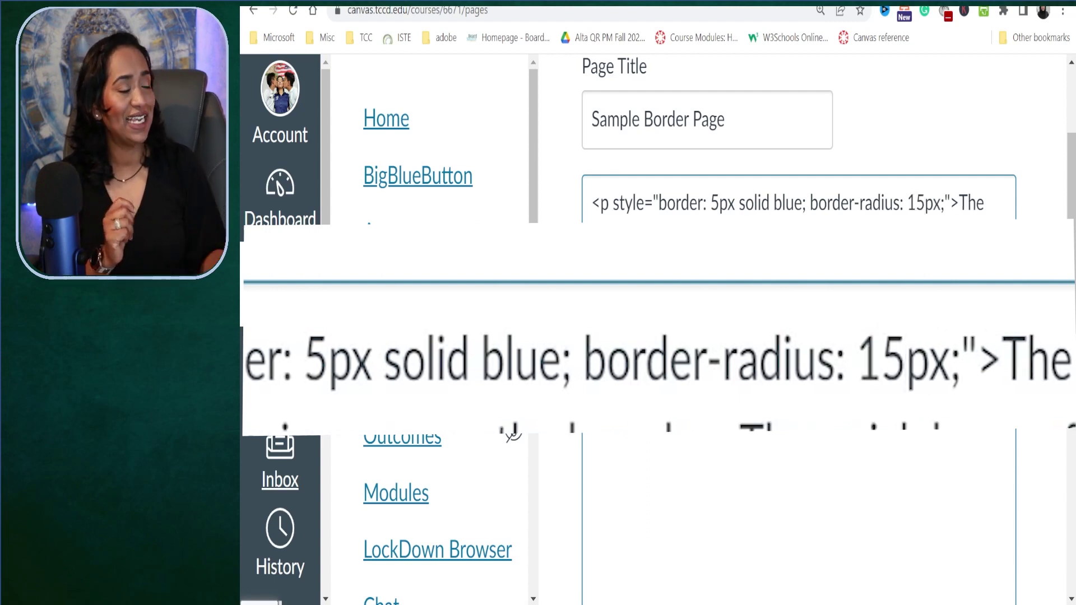
{"action": "scroll", "coordinate": [799, 336], "scroll_direction": "down", "scroll_amount": 5}
{"action": "left_click", "coordinate": [930, 482]}
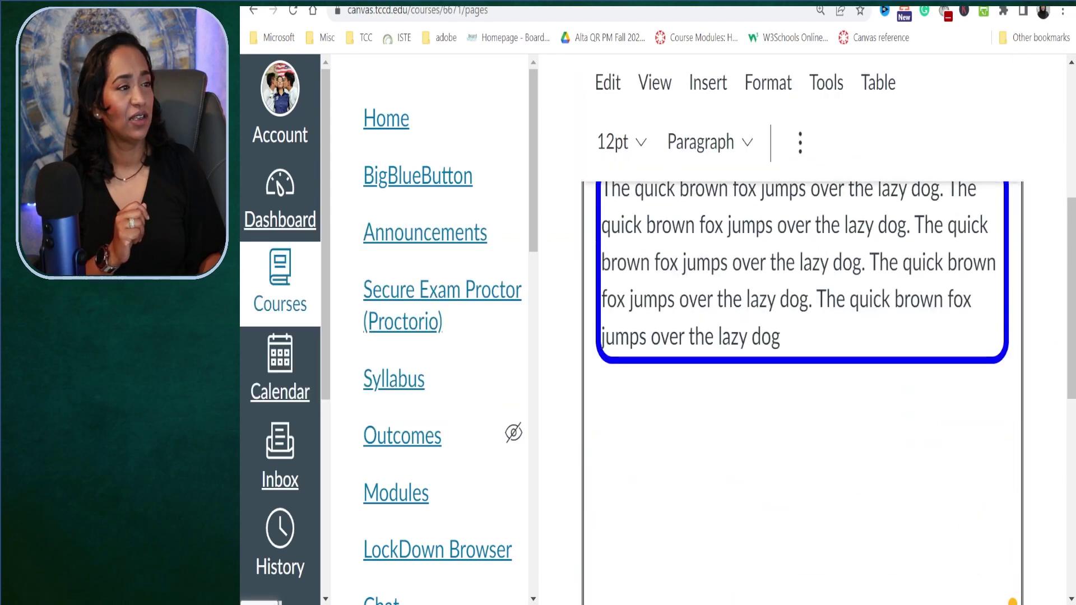
{"action": "scroll", "coordinate": [801, 336], "scroll_direction": "up", "scroll_amount": 3}
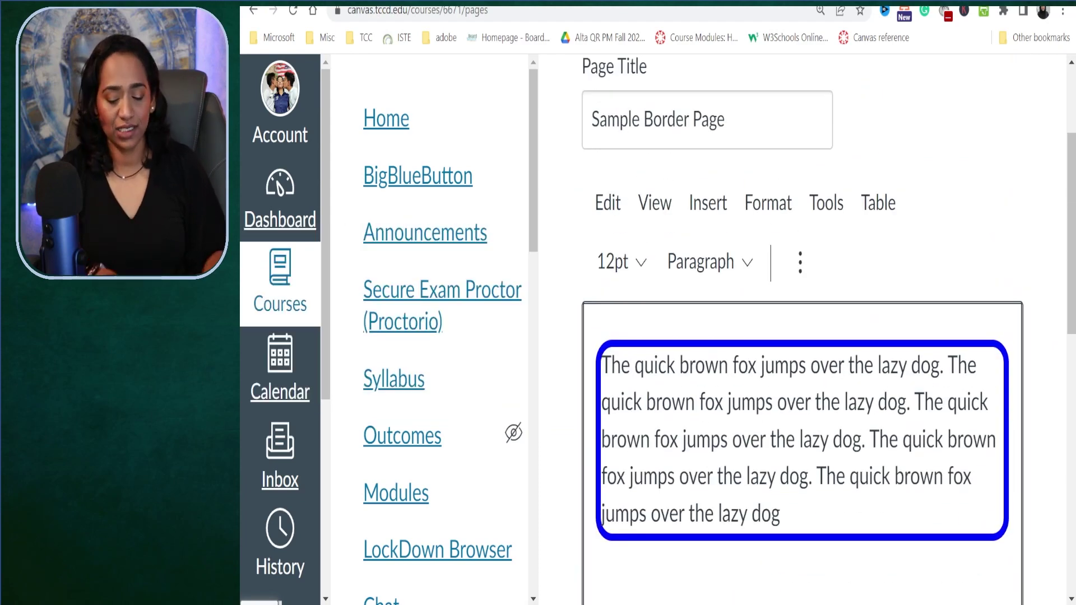
{"action": "key", "text": "ctrl+minus"}
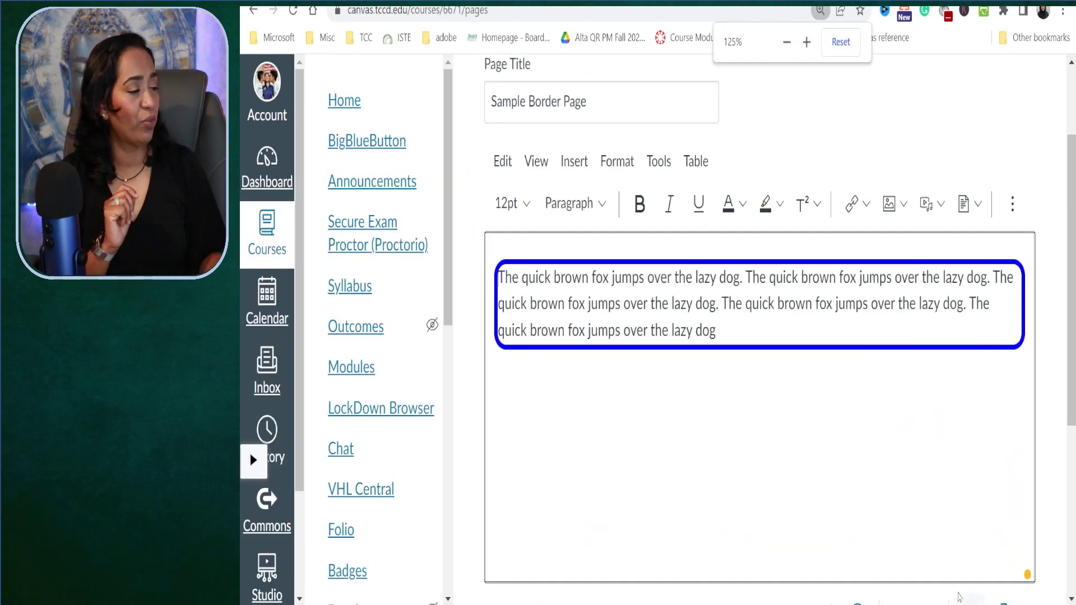
{"action": "scroll", "coordinate": [959, 560], "scroll_direction": "down", "scroll_amount": 3}
{"action": "left_click", "coordinate": [969, 438]}
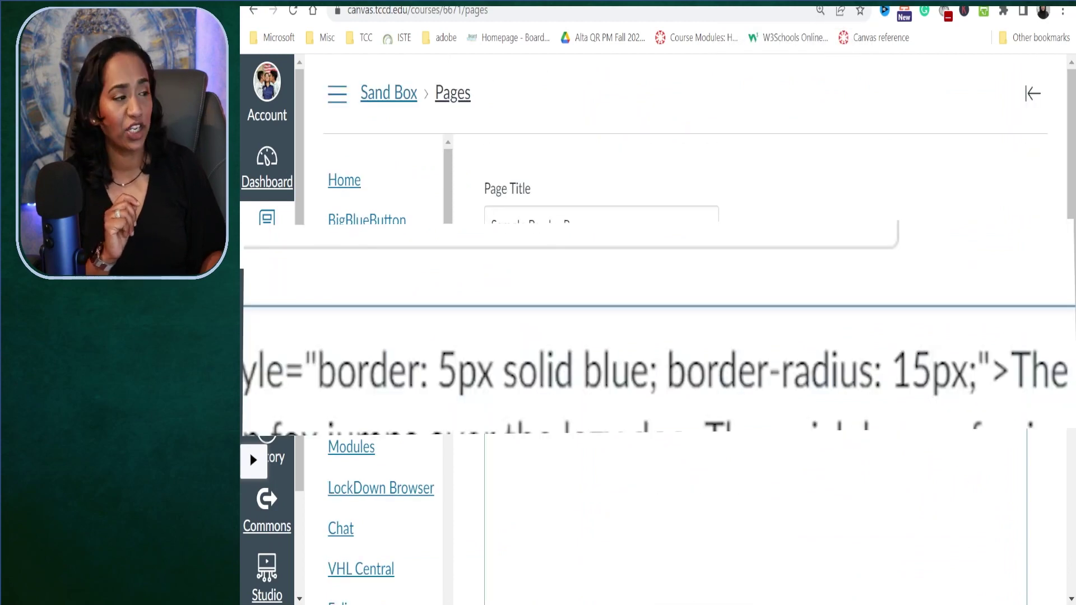
- Increase border-radius to 40px, preview the strongly rounded box, then reopen the HTML
{"action": "key", "text": "BackSpace"}
{"action": "key", "text": "BackSpace"}
{"action": "type", "text": "40"}
{"action": "scroll", "coordinate": [751, 280], "scroll_direction": "down", "scroll_amount": 3}
{"action": "scroll", "coordinate": [751, 281], "scroll_direction": "down", "scroll_amount": 2}
{"action": "left_click", "coordinate": [970, 473]}
{"action": "scroll", "coordinate": [751, 280], "scroll_direction": "up", "scroll_amount": 1}
{"action": "scroll", "coordinate": [760, 337], "scroll_direction": "up", "scroll_amount": 2}
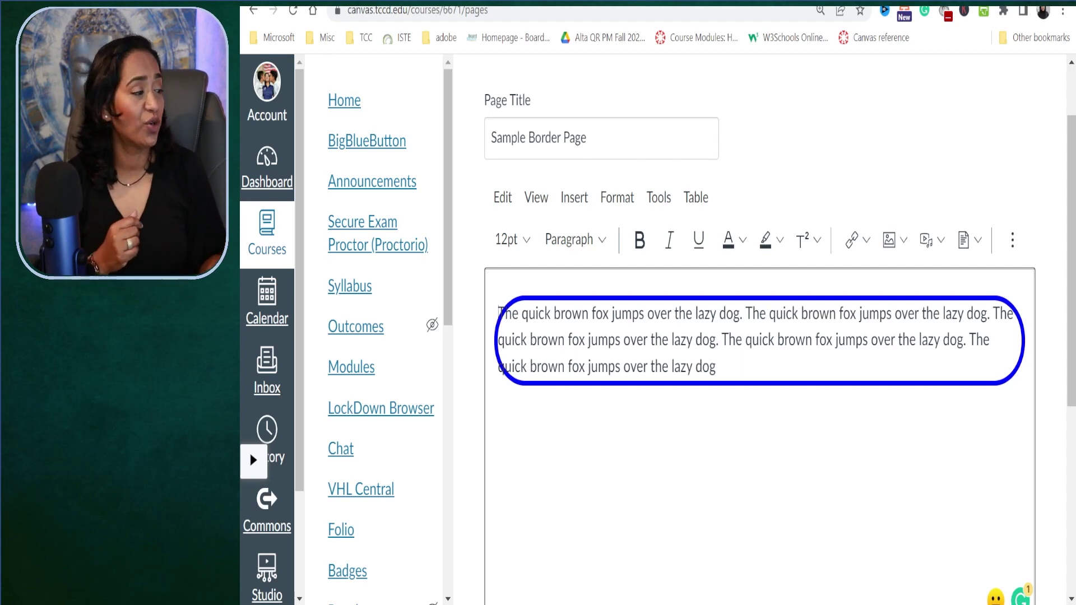
{"action": "scroll", "coordinate": [966, 482], "scroll_direction": "down", "scroll_amount": 3}
{"action": "left_click", "coordinate": [969, 475]}
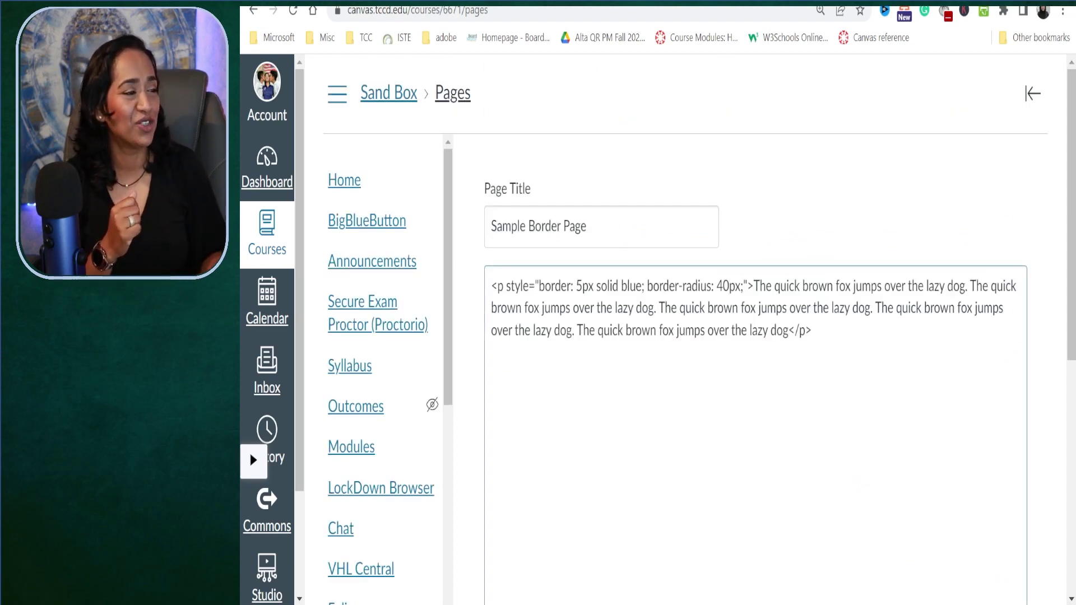
{"action": "key", "text": "ctrl+plus"}
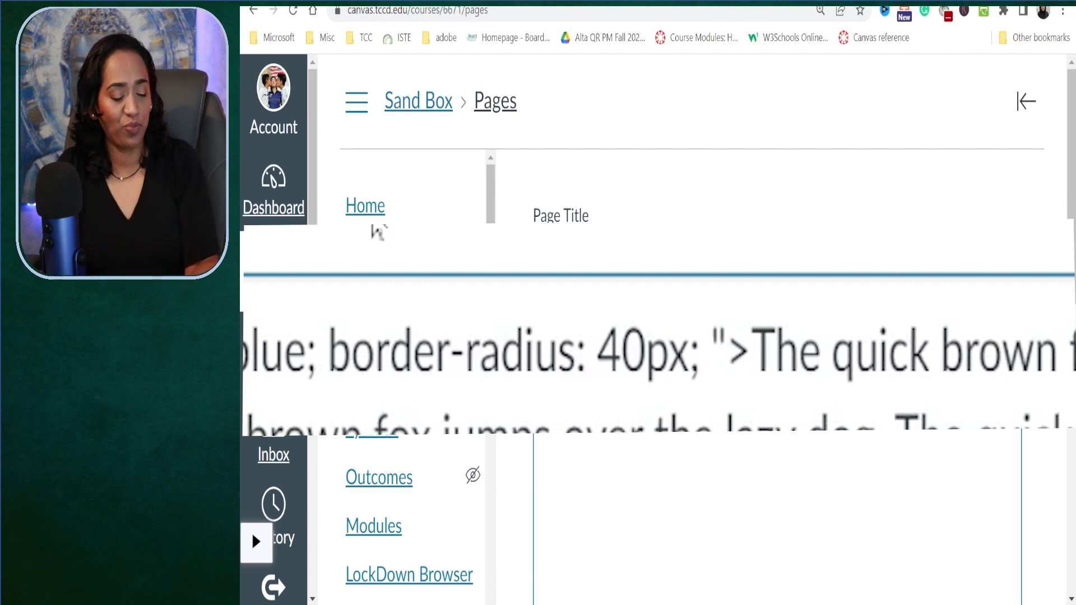
- Add padding:10px to the paragraph's style and preview the padded, rounded blue box
{"action": "type", "text": "padd"}
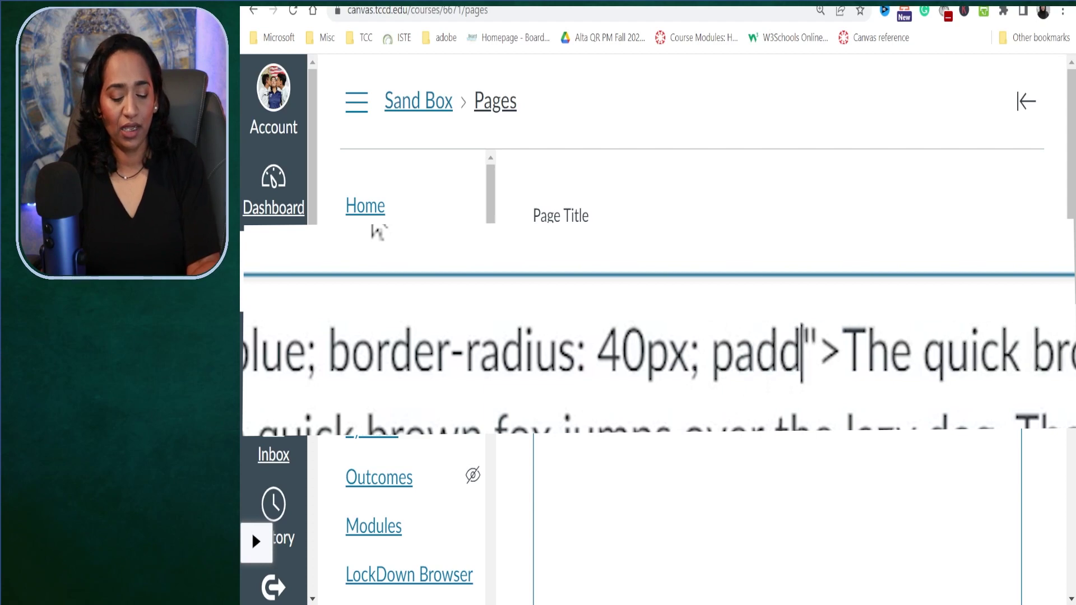
{"action": "type", "text": "ing:"}
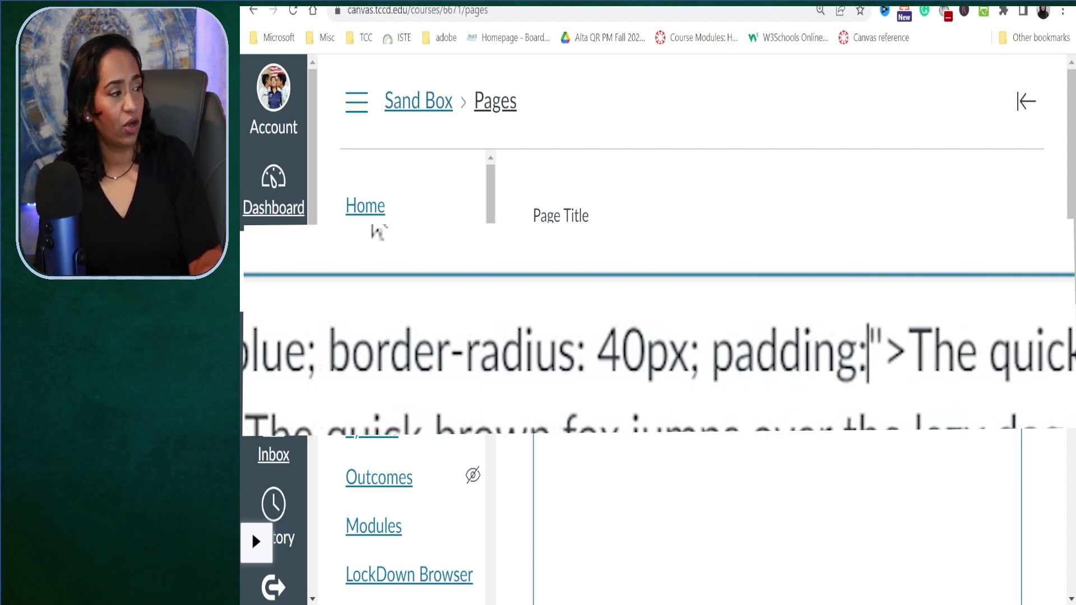
{"action": "type", "text": "10px"}
{"action": "scroll", "coordinate": [385, 233], "scroll_direction": "down", "scroll_amount": 2}
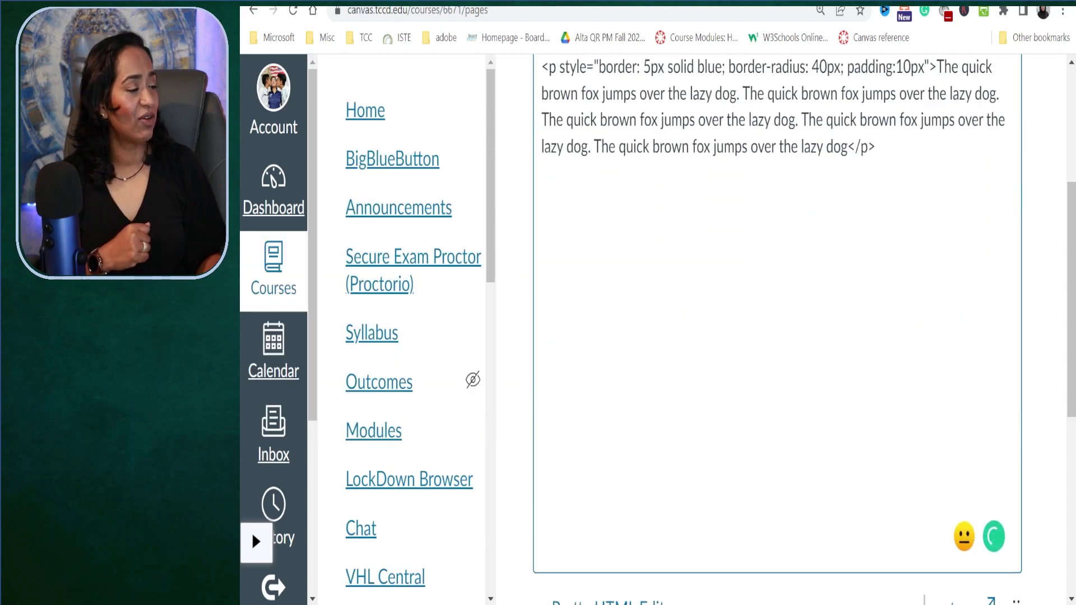
{"action": "scroll", "coordinate": [777, 336], "scroll_direction": "down", "scroll_amount": 3}
{"action": "left_click", "coordinate": [949, 435]}
{"action": "scroll", "coordinate": [777, 336], "scroll_direction": "up", "scroll_amount": 3}
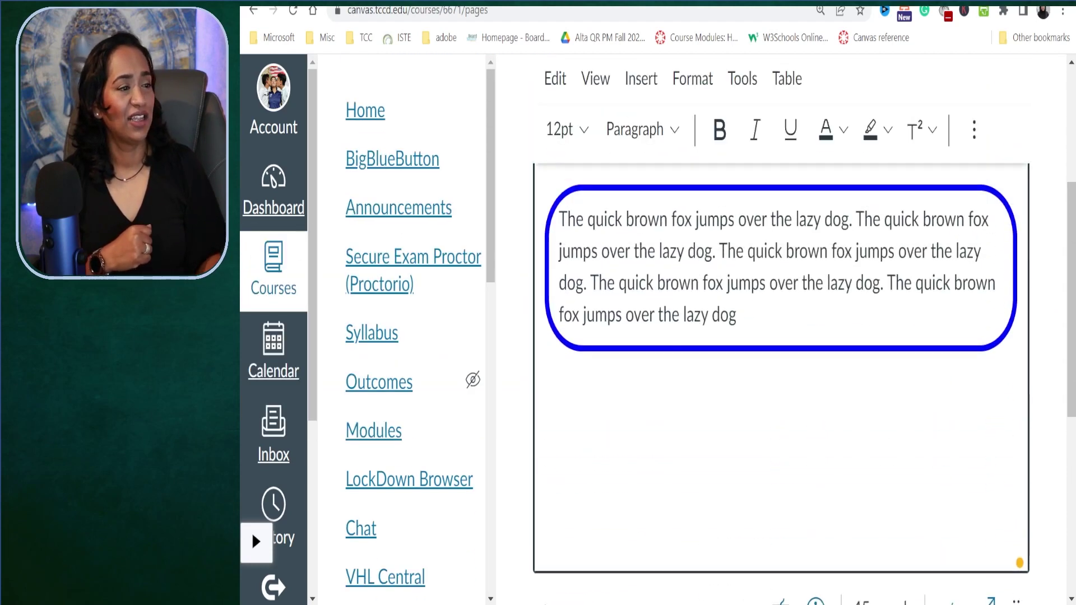
{"action": "scroll", "coordinate": [777, 336], "scroll_direction": "up", "scroll_amount": 2}
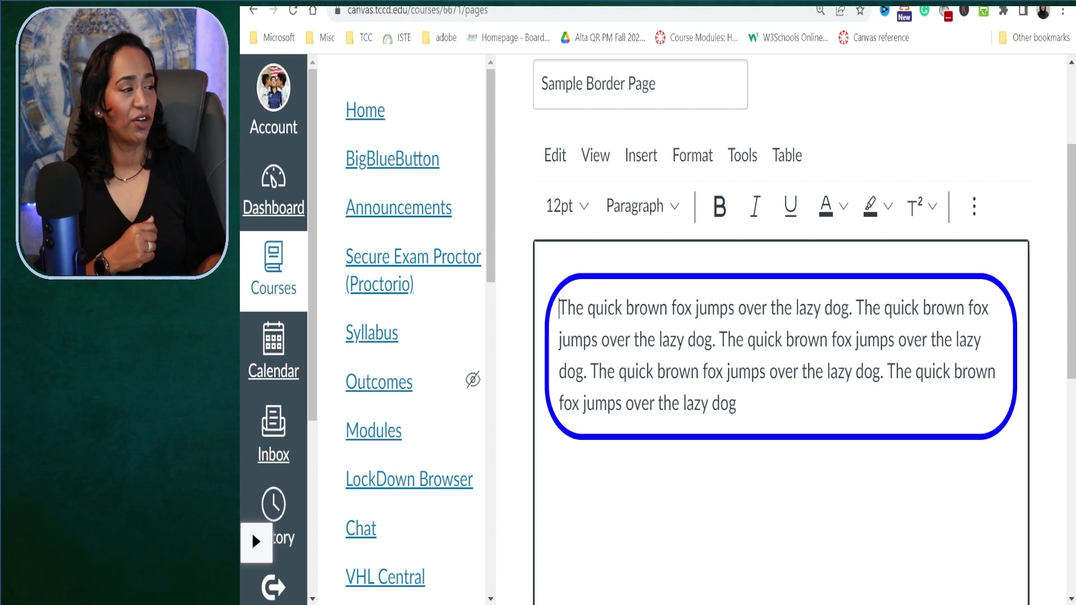
{"action": "scroll", "coordinate": [782, 337], "scroll_direction": "down", "scroll_amount": 3}
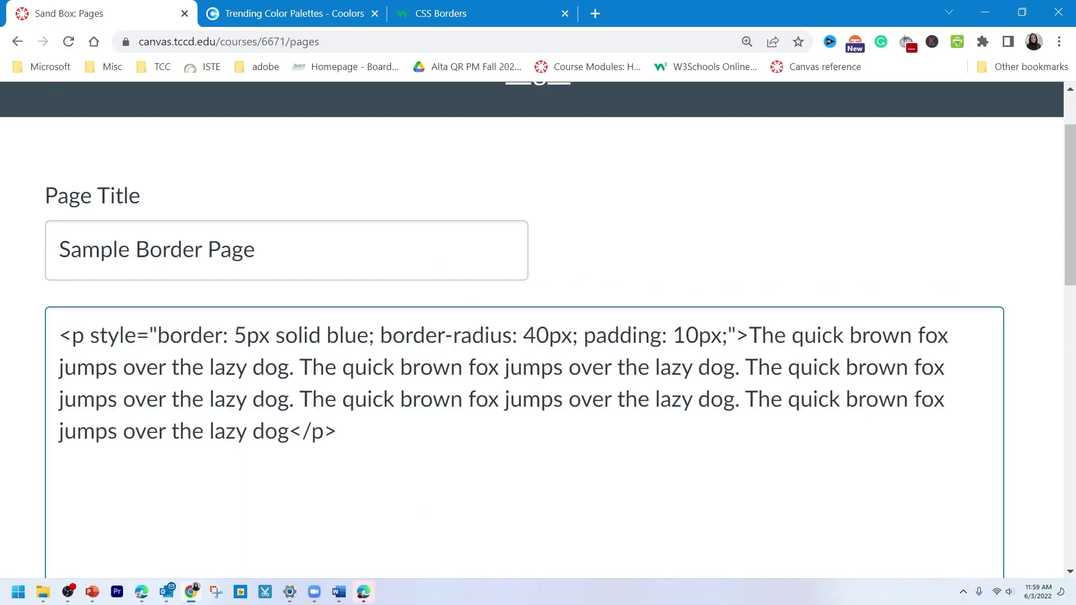
{"action": "left_click_drag", "start_coordinate": [90, 335], "coordinate": [728, 336]}
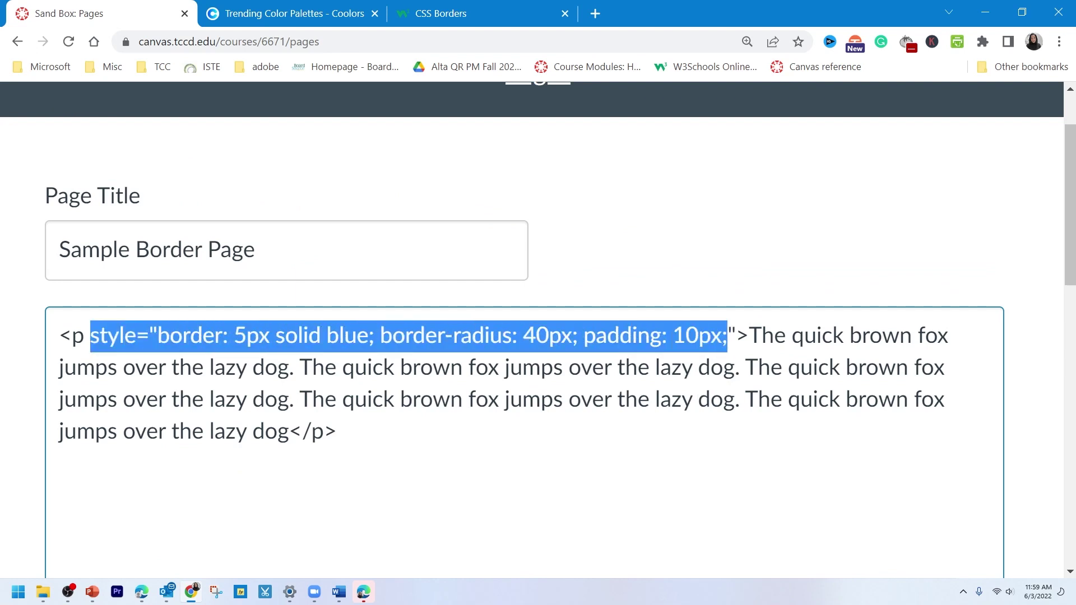
{"action": "left_click", "coordinate": [337, 432]}
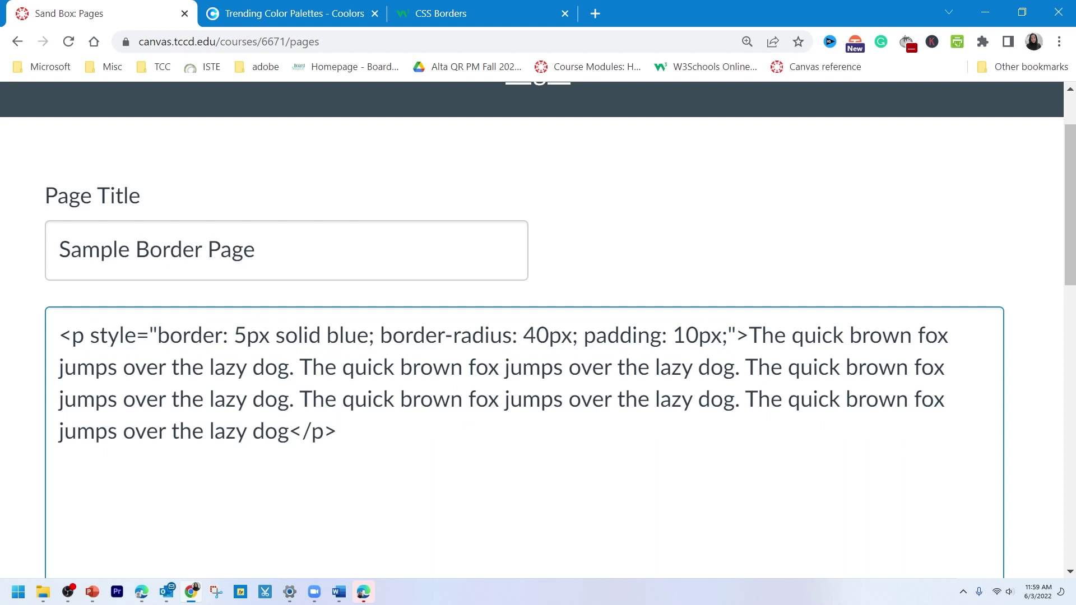
{"action": "key", "text": "shift+Right"}
{"action": "key", "text": "shift+Right"}
{"action": "key", "text": "shift+Right"}
{"action": "key", "text": "shift+Right"}
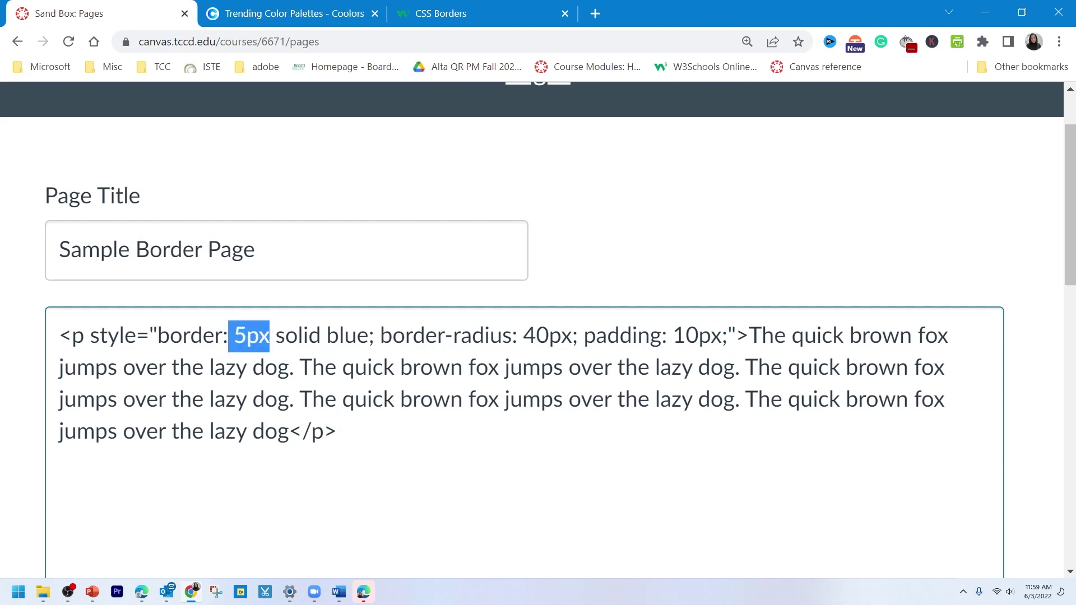
{"action": "key", "text": "Right"}
{"action": "key", "text": "Right"}
{"action": "key", "text": "shift+Right"}
{"action": "key", "text": "shift+Right"}
{"action": "key", "text": "shift+Right"}
{"action": "key", "text": "shift+Right"}
{"action": "key", "text": "shift+Right"}
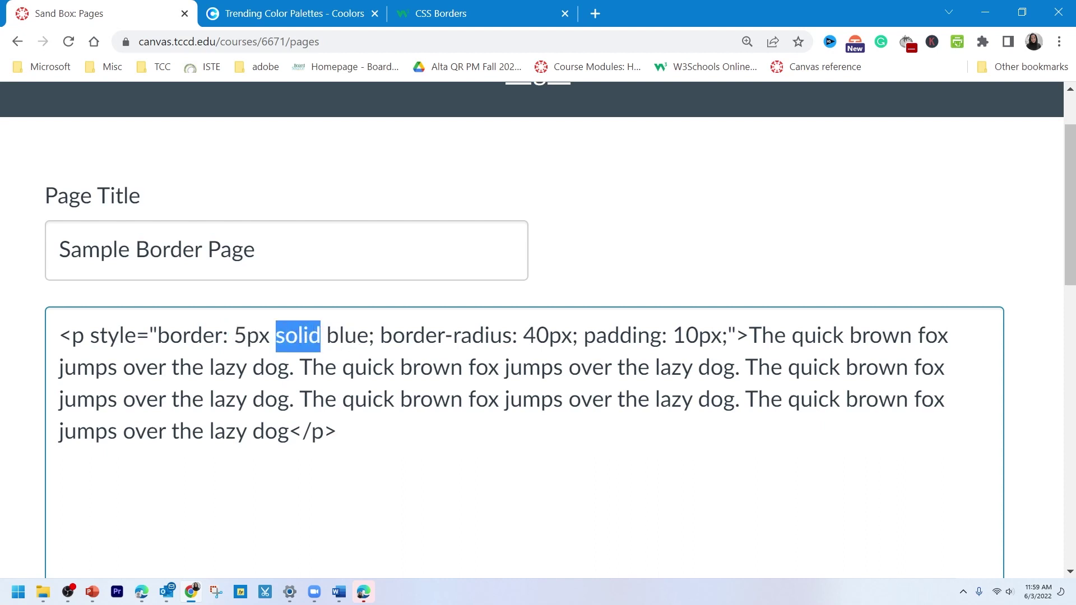
{"action": "key", "text": "Right"}
{"action": "key", "text": "Right"}
{"action": "key", "text": "shift+Right"}
{"action": "key", "text": "shift+Right"}
{"action": "key", "text": "shift+Right"}
{"action": "key", "text": "shift+Right"}
{"action": "left_click", "coordinate": [336, 432]}
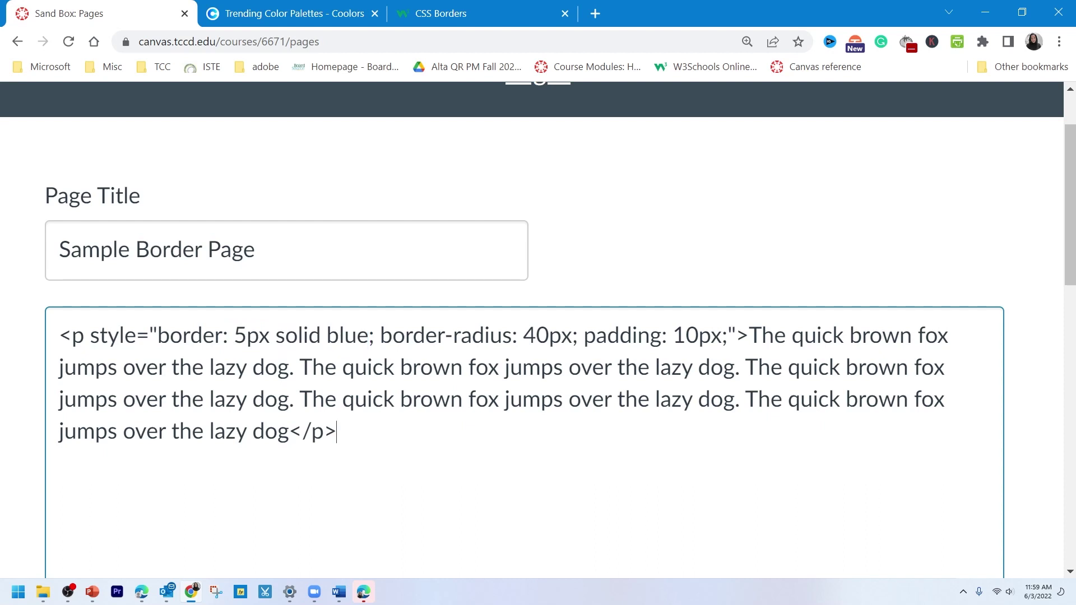
{"action": "key", "text": "shift+Right"}
{"action": "key", "text": "shift+Right"}
{"action": "key", "text": "shift+Right"}
{"action": "key", "text": "shift+Right"}
{"action": "key", "text": "shift+Right"}
{"action": "key", "text": "shift+Right"}
{"action": "key", "text": "shift+Right"}
{"action": "key", "text": "shift+Right"}
{"action": "key", "text": "shift+Right"}
{"action": "key", "text": "shift+Right"}
{"action": "key", "text": "shift+Right"}
{"action": "key", "text": "shift+Right"}
{"action": "key", "text": "shift+Right"}
{"action": "key", "text": "shift+Right"}
{"action": "key", "text": "shift+Right"}
{"action": "key", "text": "shift+Right"}
{"action": "key", "text": "shift+Right"}
{"action": "key", "text": "shift+Right"}
{"action": "key", "text": "shift+Right"}
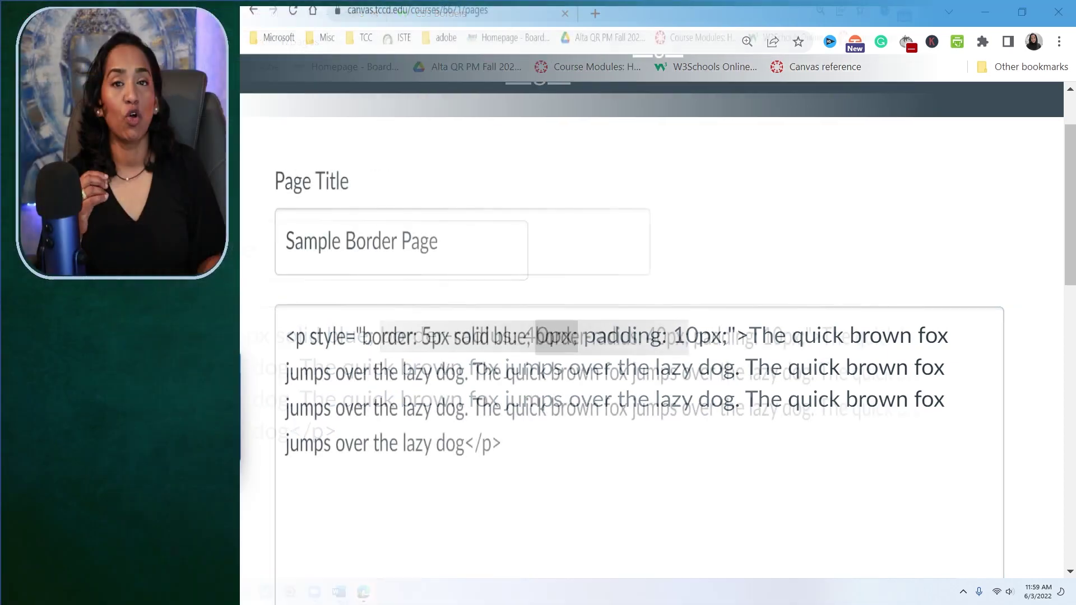
{"action": "left_click", "coordinate": [502, 443]}
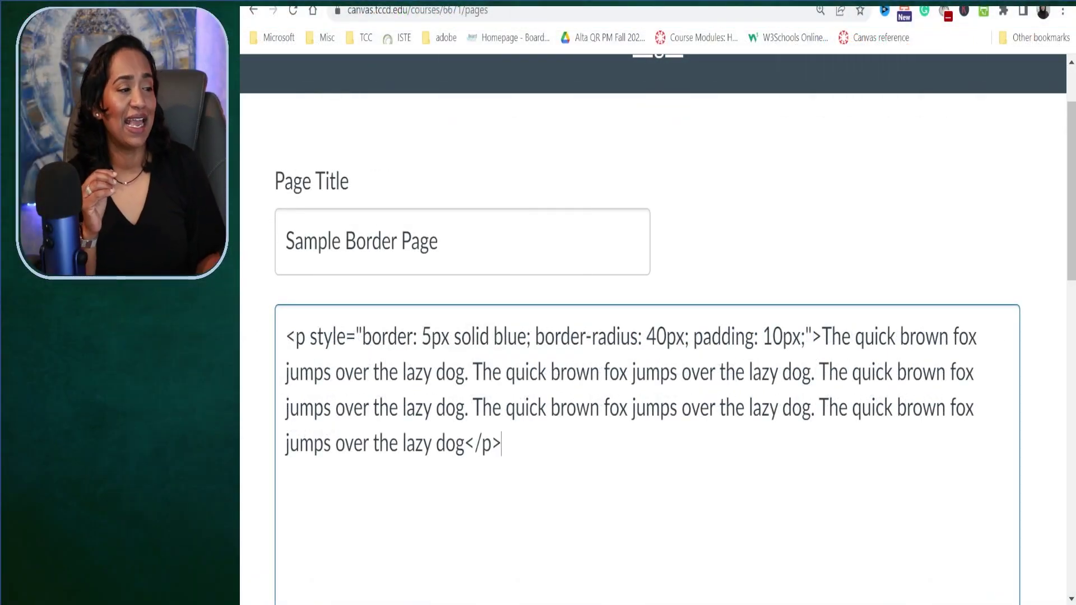
{"action": "key", "text": "shift+Right"}
{"action": "key", "text": "shift+Right"}
{"action": "key", "text": "shift+Right"}
{"action": "key", "text": "shift+Right"}
{"action": "key", "text": "shift+Right"}
{"action": "key", "text": "shift+Right"}
{"action": "key", "text": "shift+Right"}
{"action": "key", "text": "shift+Right"}
{"action": "key", "text": "shift+Right"}
{"action": "key", "text": "shift+Right"}
{"action": "key", "text": "shift+Right"}
{"action": "key", "text": "shift+Right"}
{"action": "key", "text": "shift+Right"}
{"action": "key", "text": "shift+Right"}
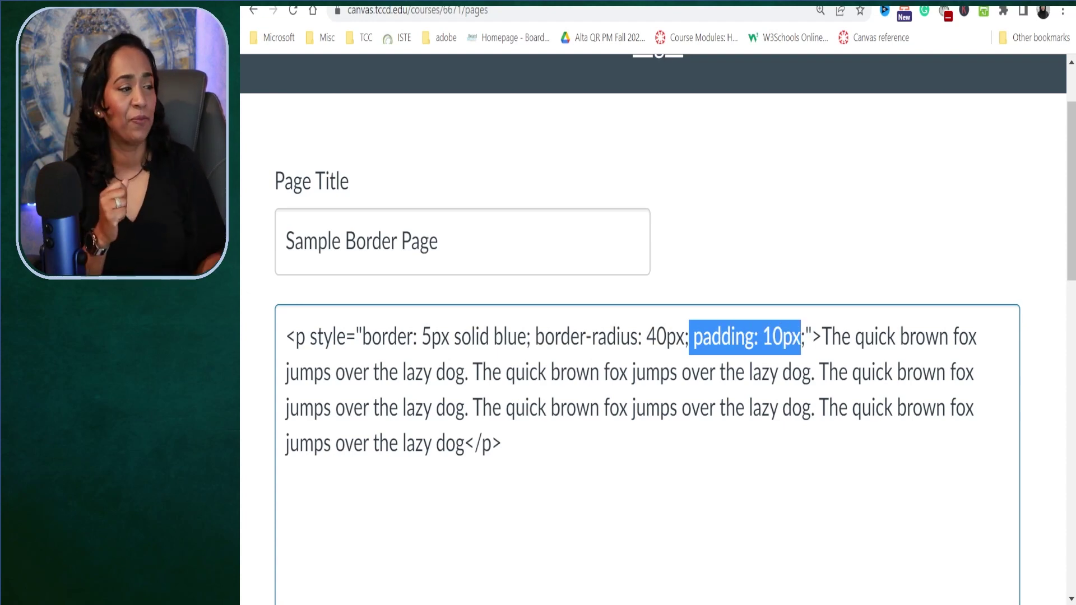
{"action": "left_click", "coordinate": [502, 443]}
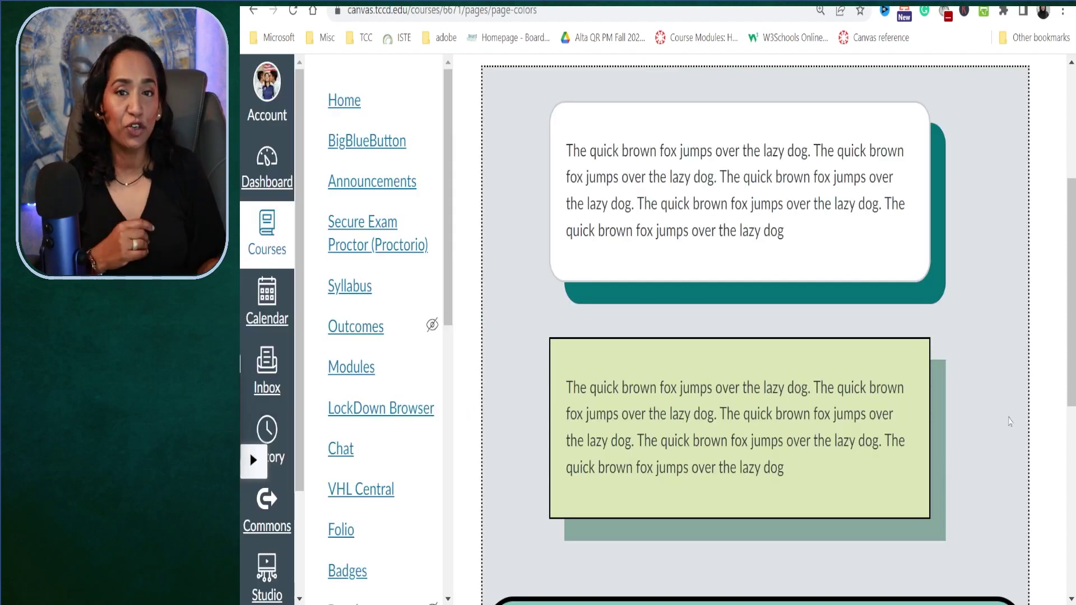
- Scroll through the Page colors page to view its styled example boxes
{"action": "scroll", "coordinate": [1010, 421], "scroll_direction": "up", "scroll_amount": 3}
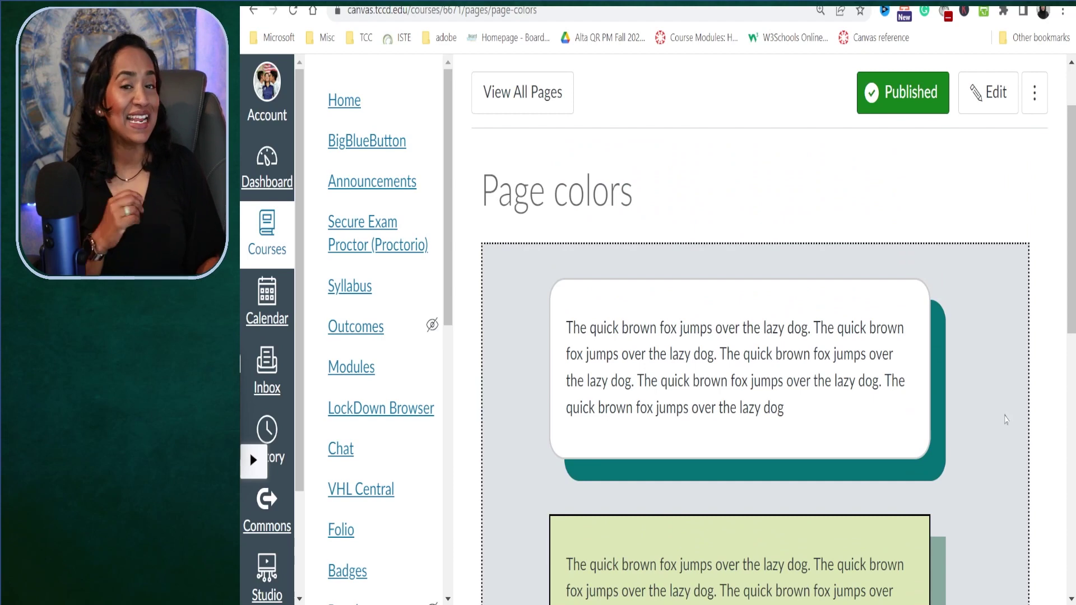
{"action": "scroll", "coordinate": [1006, 420], "scroll_direction": "down", "scroll_amount": 3}
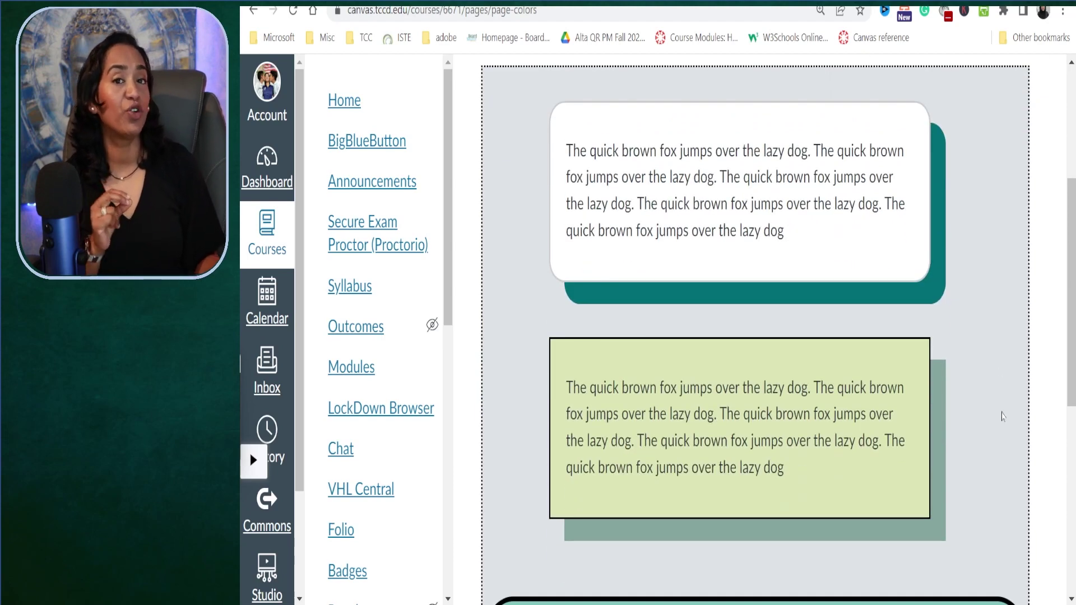
{"action": "scroll", "coordinate": [996, 414], "scroll_direction": "down", "scroll_amount": 2}
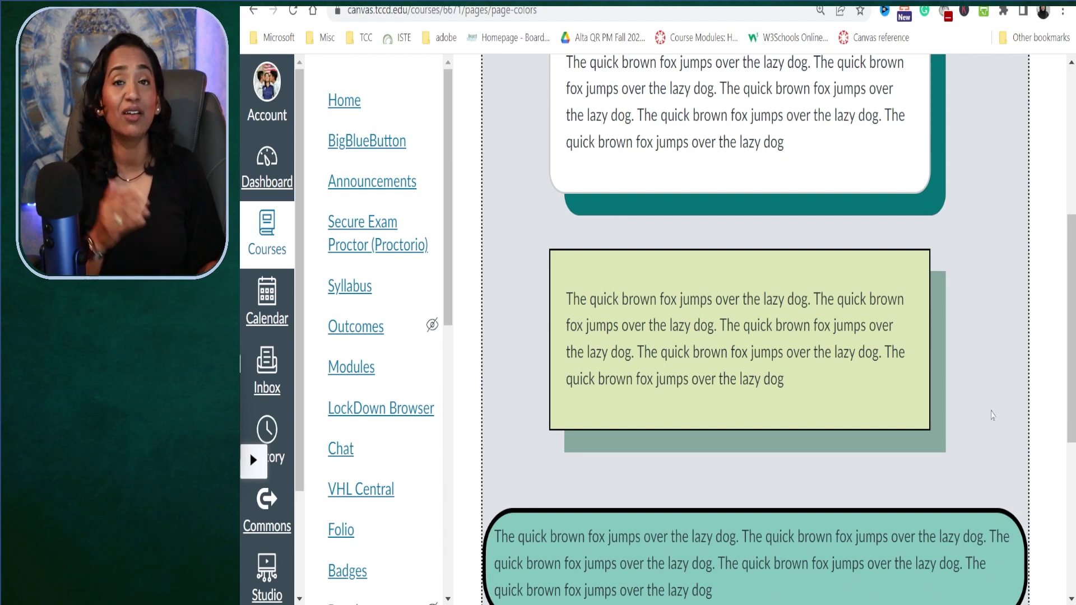
{"action": "scroll", "coordinate": [993, 415], "scroll_direction": "down", "scroll_amount": 3}
{"action": "scroll", "coordinate": [993, 415], "scroll_direction": "down", "scroll_amount": 2}
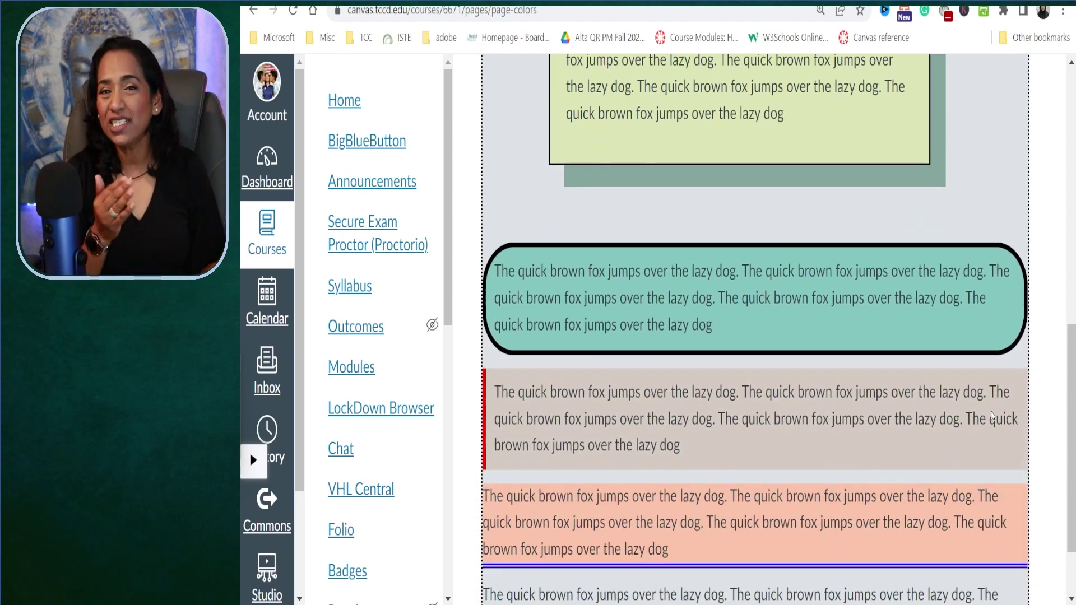
{"action": "scroll", "coordinate": [756, 329], "scroll_direction": "down", "scroll_amount": 2}
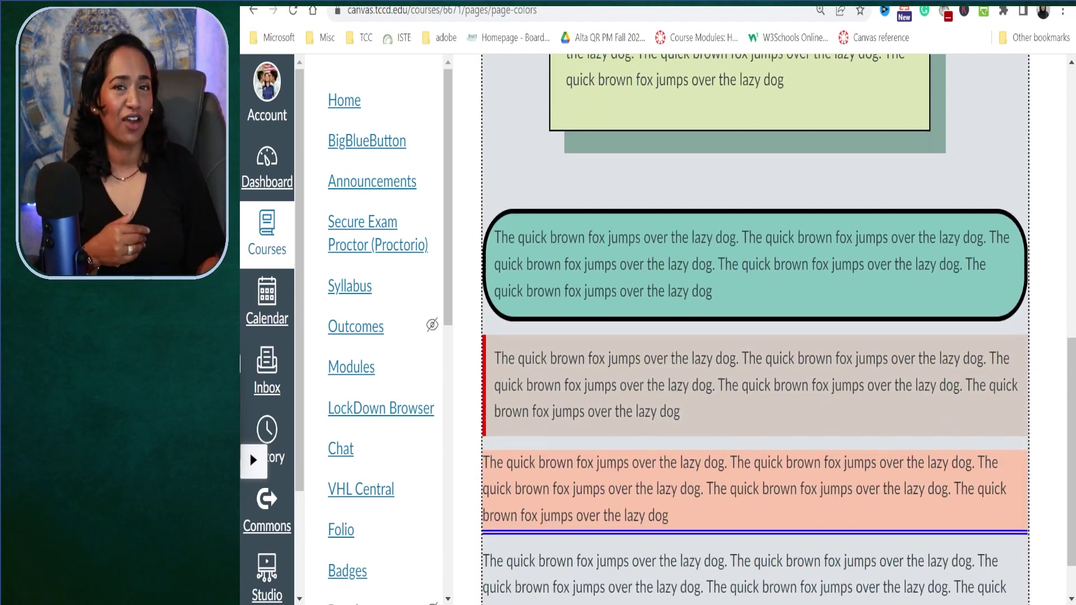